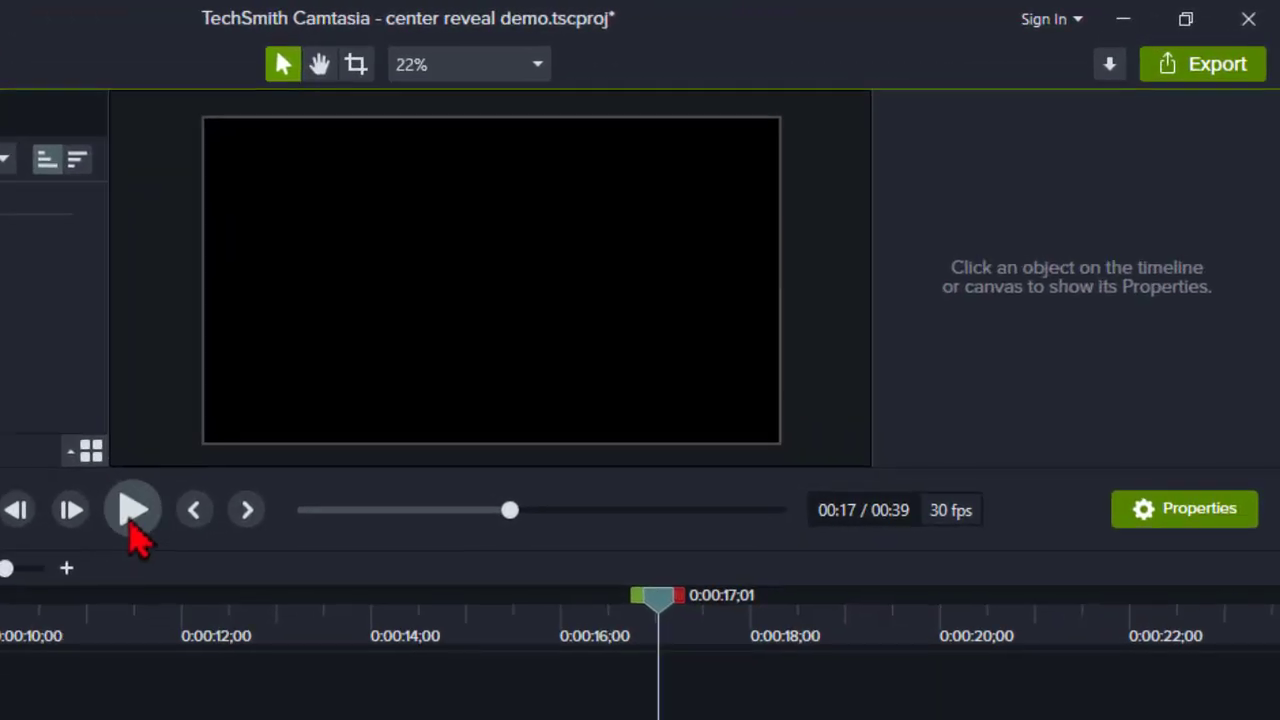
# Play the timeline preview from the playhead at 0:00:17;01
pyautogui.click(131, 515)
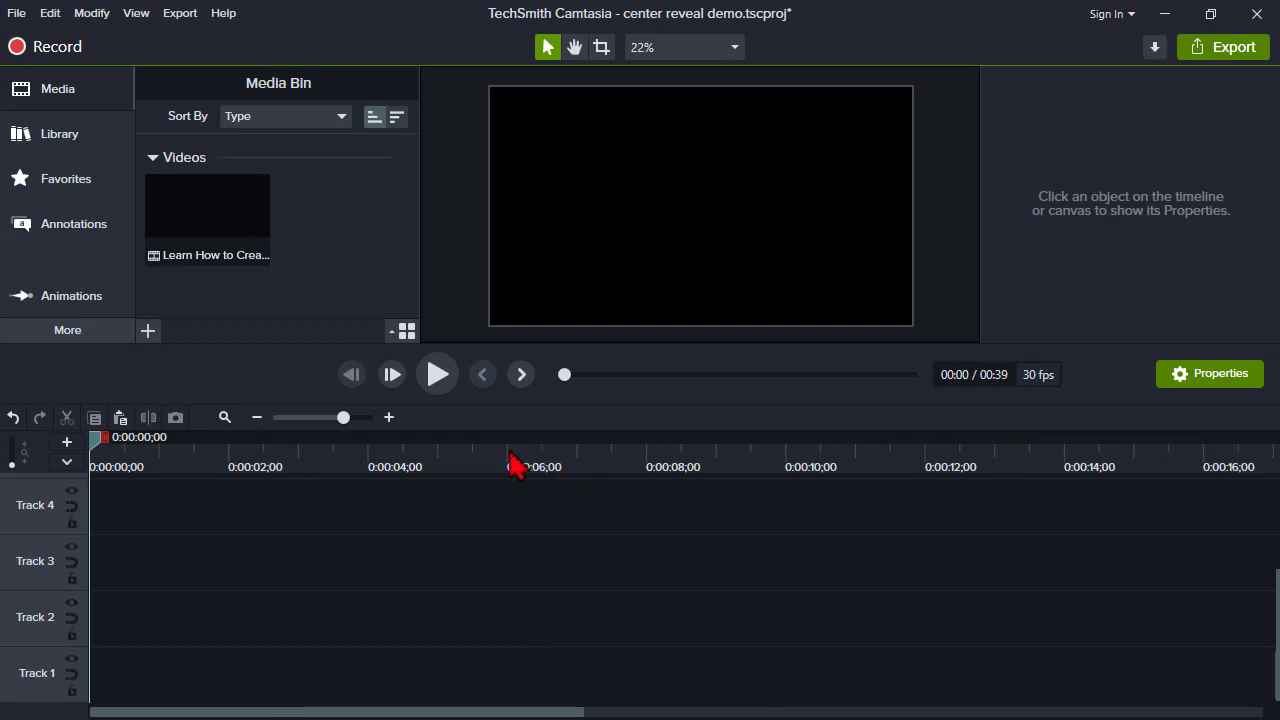
# Enlarge the canvas area and add the plain white text callout to the timeline at the playhead
pyautogui.moveTo(502, 344); pyautogui.dragTo(500, 445)
pyautogui.click(87, 228)
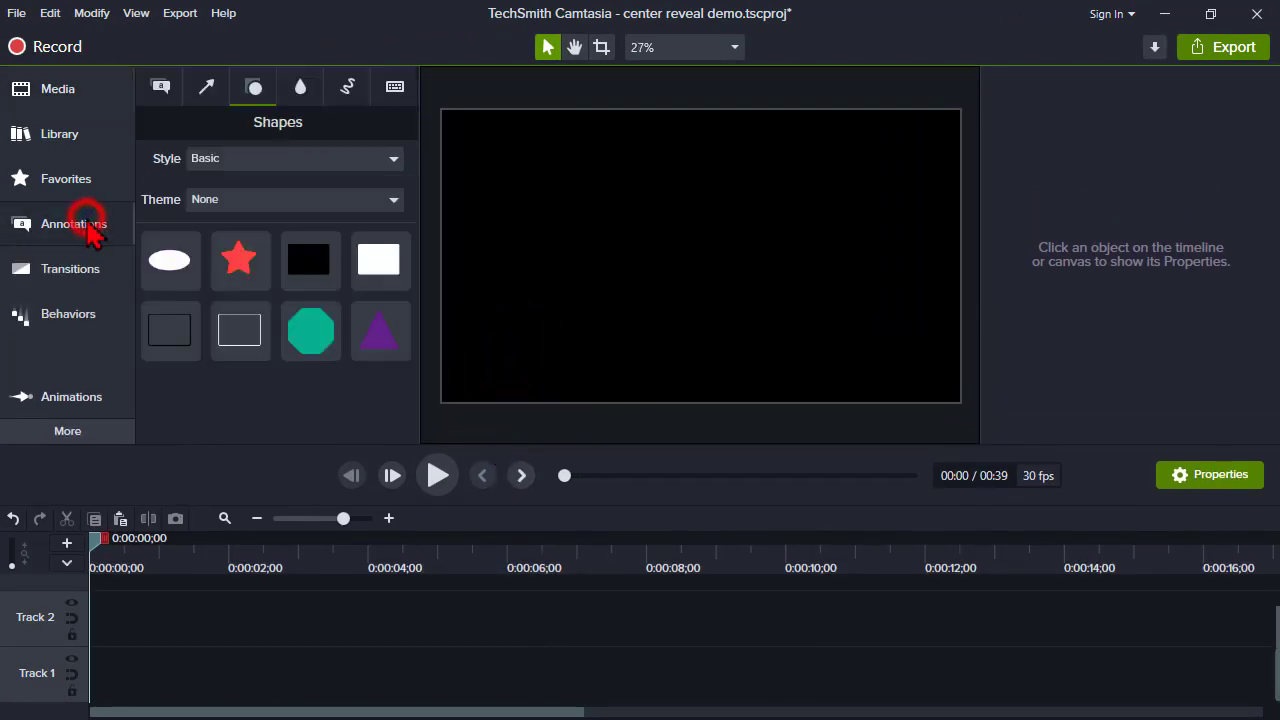
pyautogui.click(162, 95)
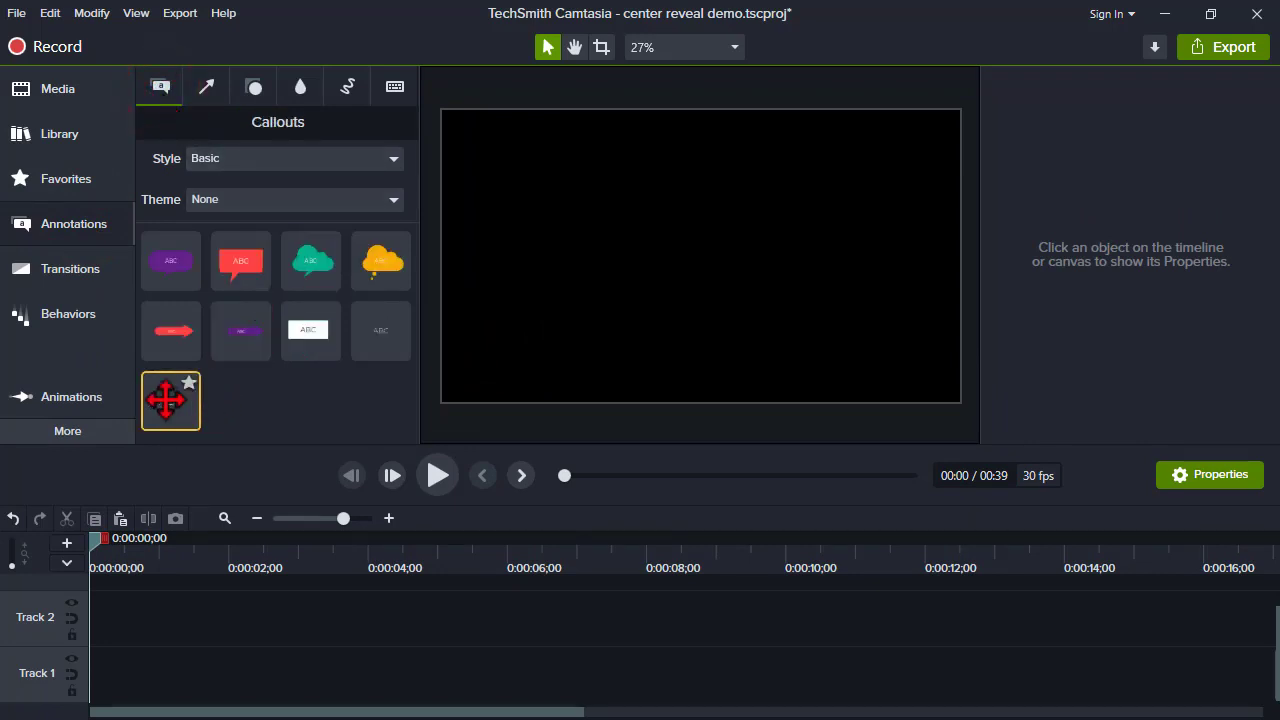
pyautogui.rightClick(166, 400)
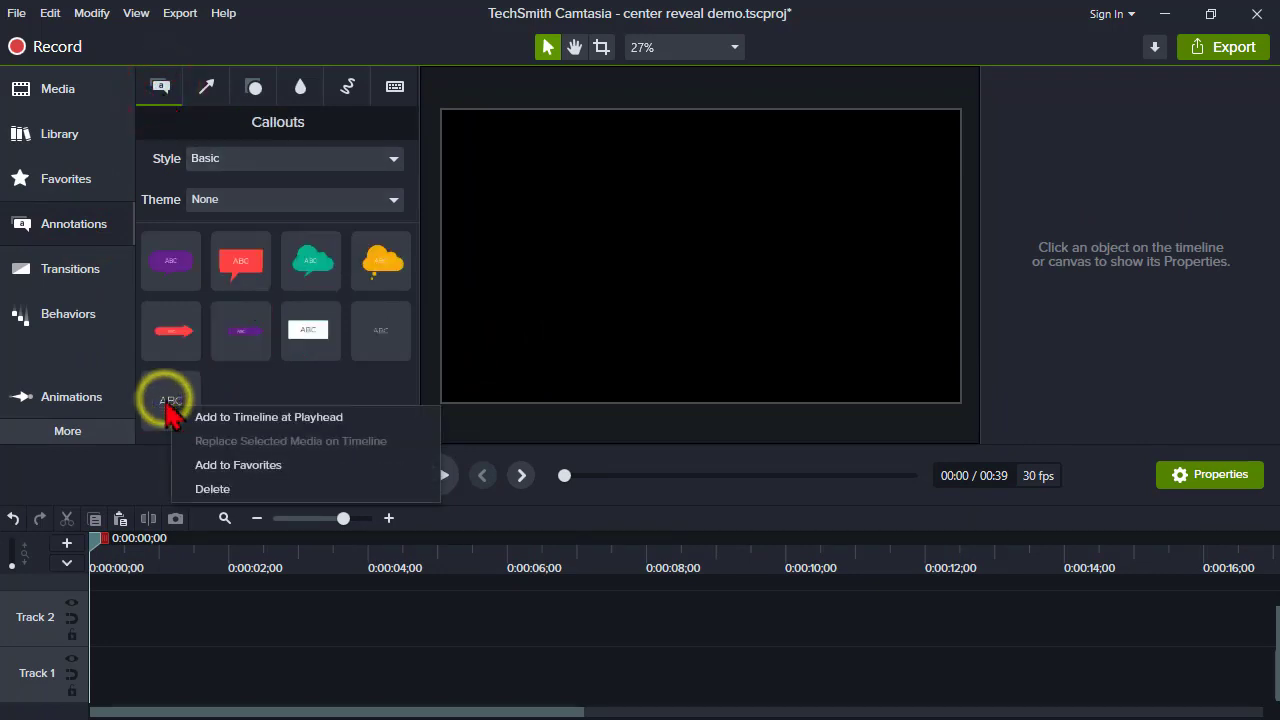
pyautogui.click(224, 418)
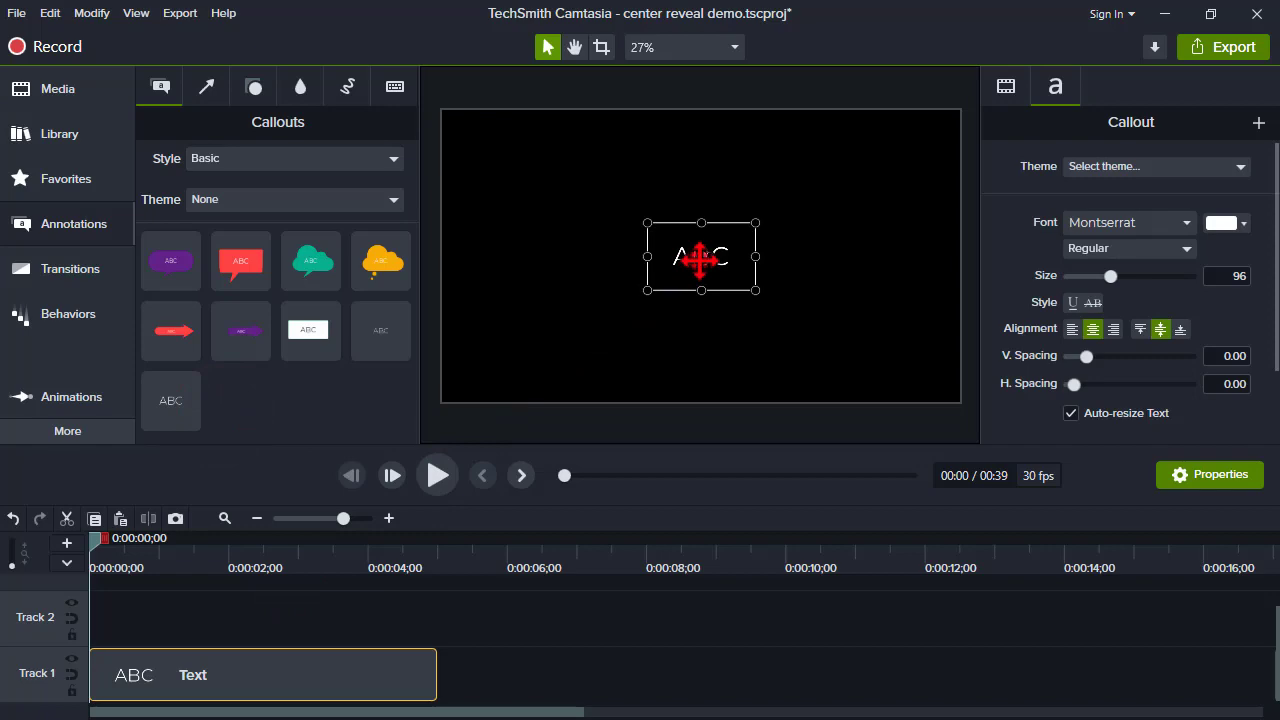
# Set the callout's ABC text to Arial Black at size 173
pyautogui.doubleClick(700, 257)
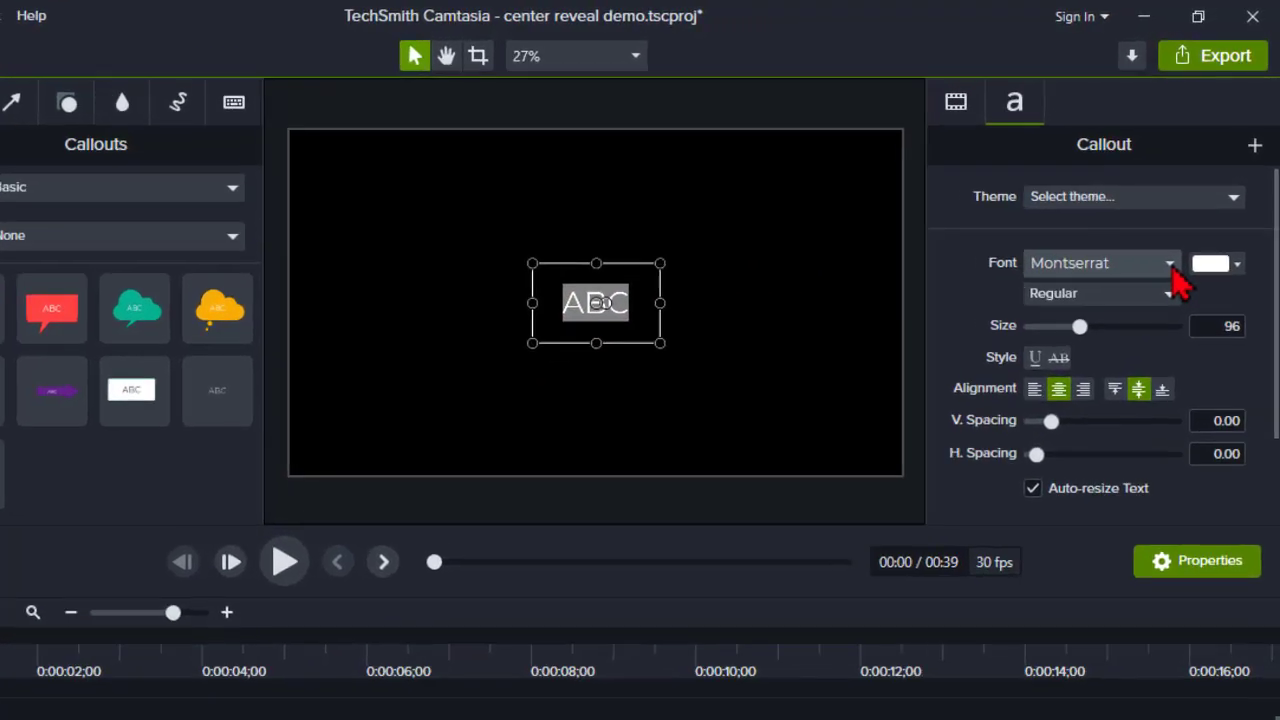
pyautogui.click(1168, 266)
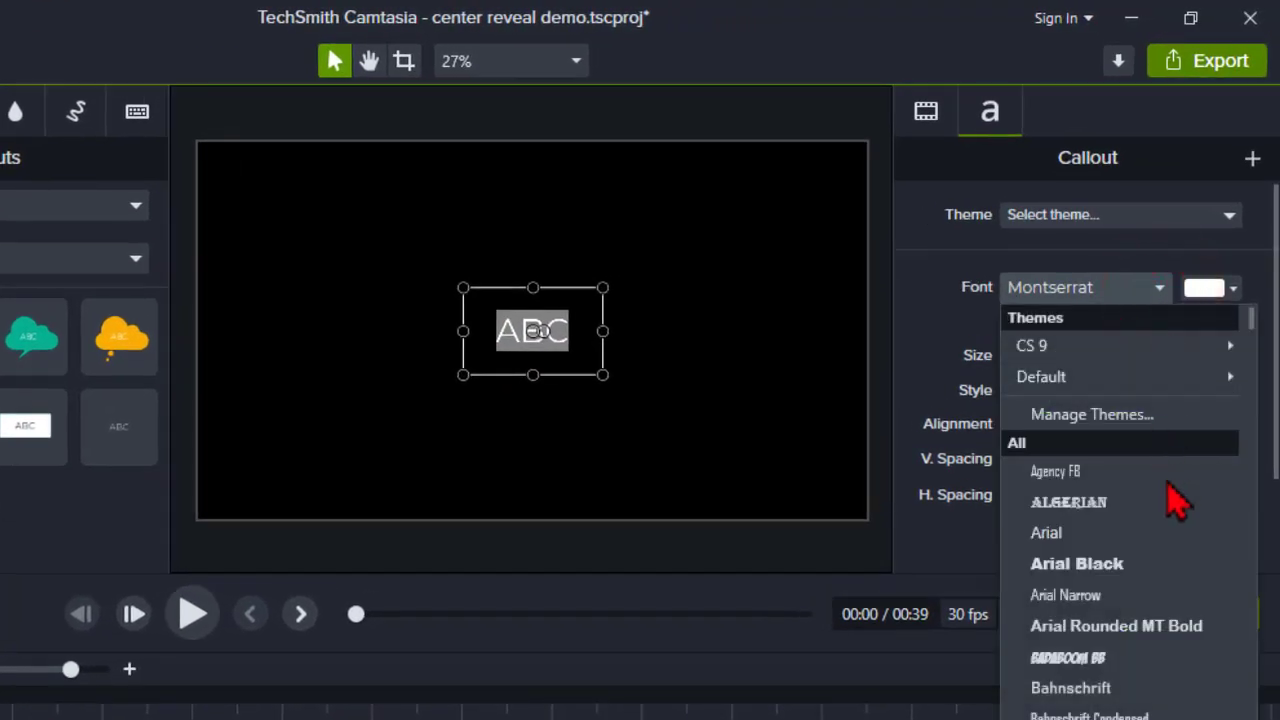
pyautogui.click(1180, 563)
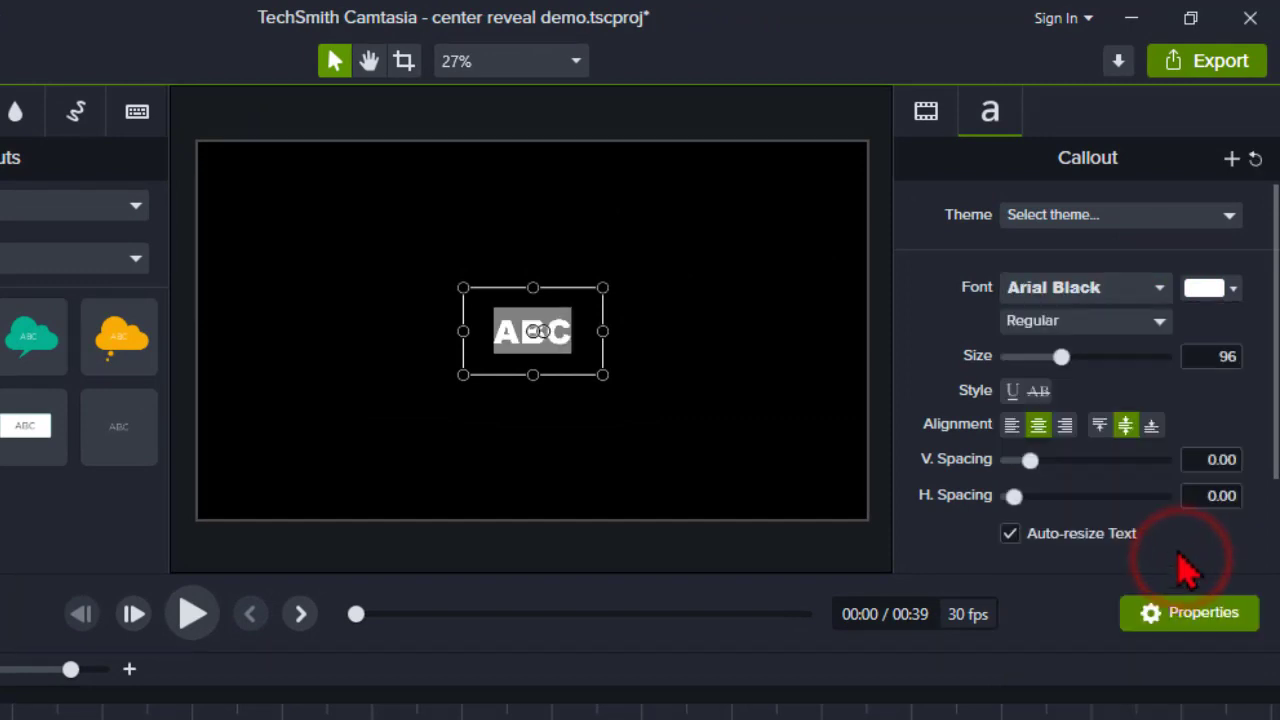
pyautogui.moveTo(1061, 357); pyautogui.dragTo(1115, 364)
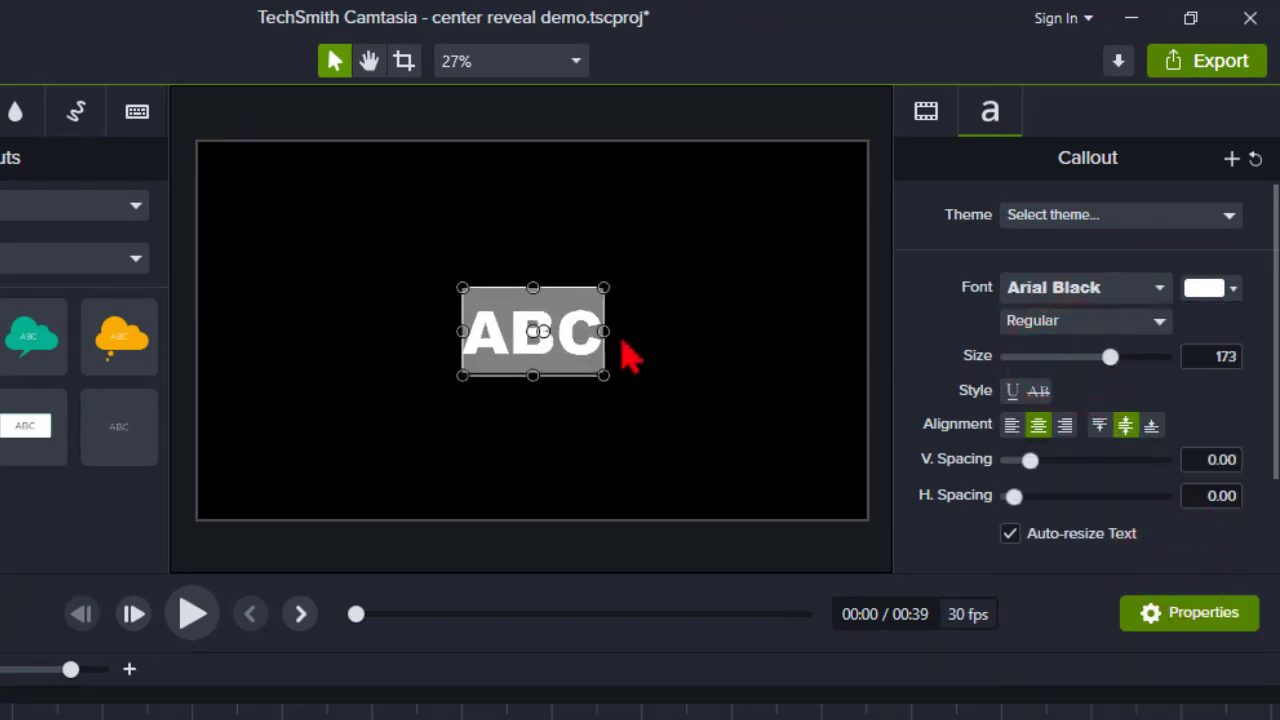
# Widen the ABC text box on both sides and left-align its text with Auto-resize Text turned off
pyautogui.moveTo(604, 331); pyautogui.dragTo(790, 338)
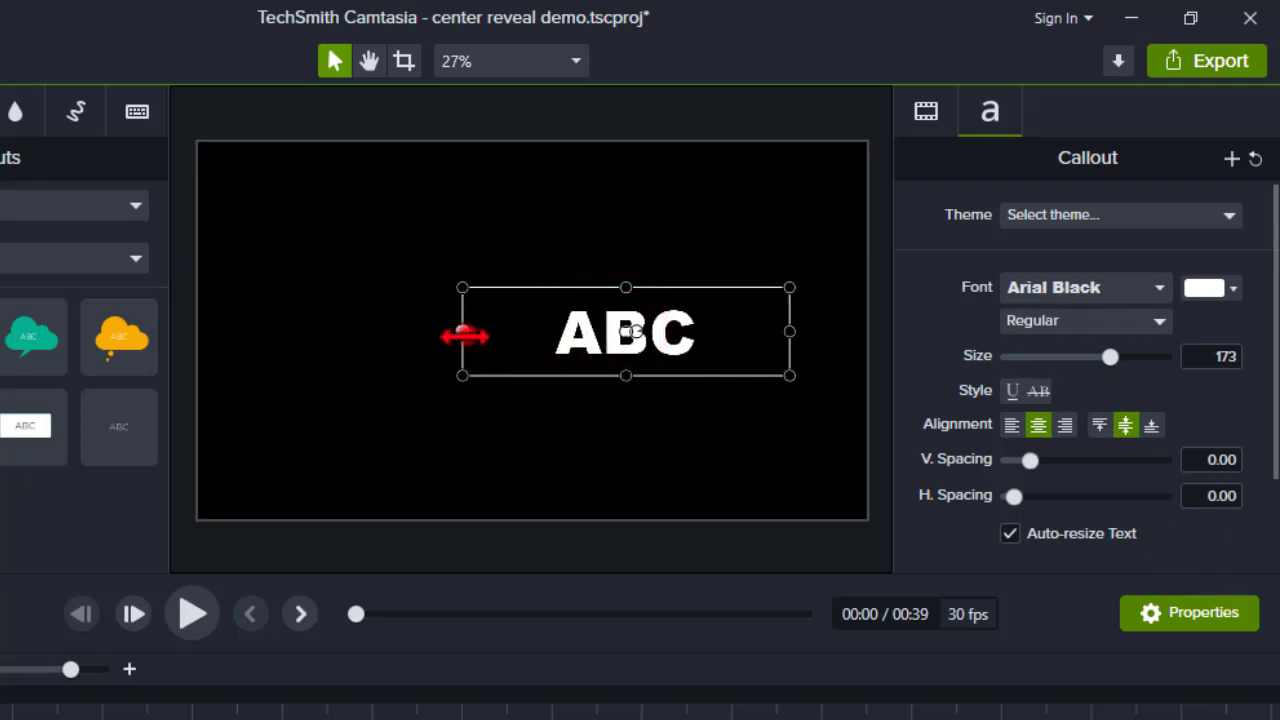
pyautogui.moveTo(460, 333); pyautogui.dragTo(296, 346)
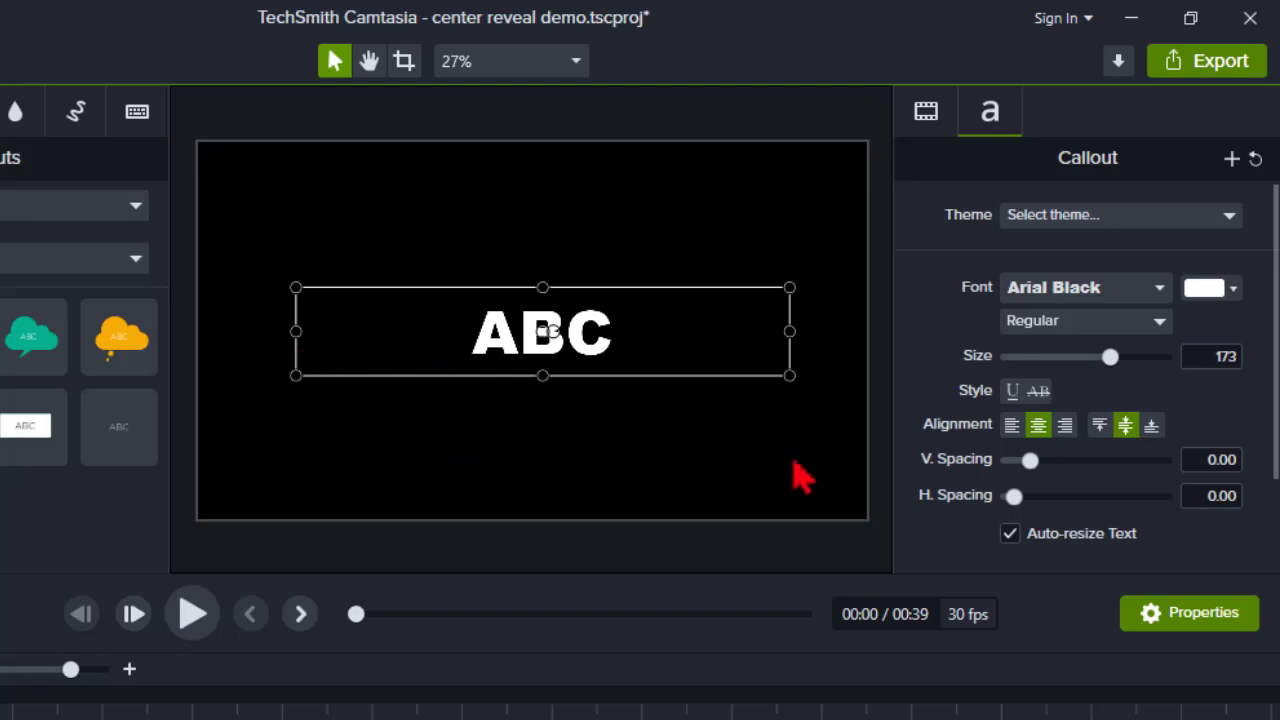
pyautogui.click(1010, 540)
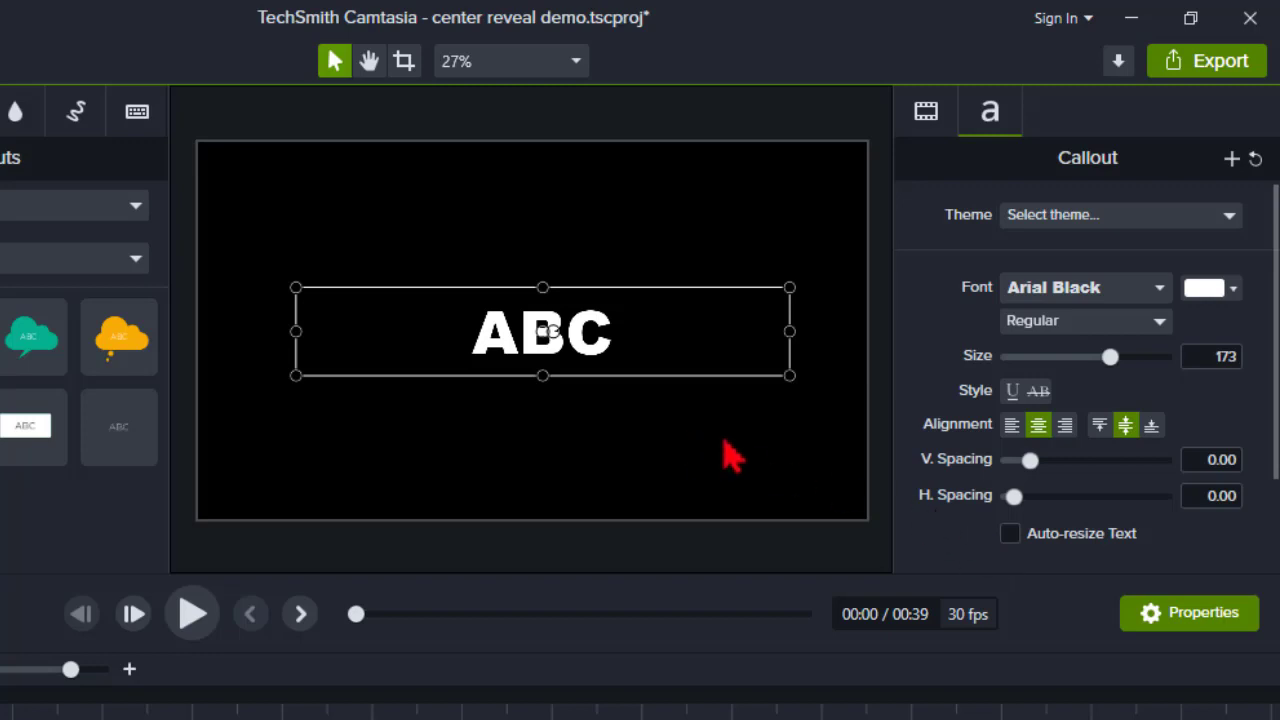
pyautogui.click(1012, 425)
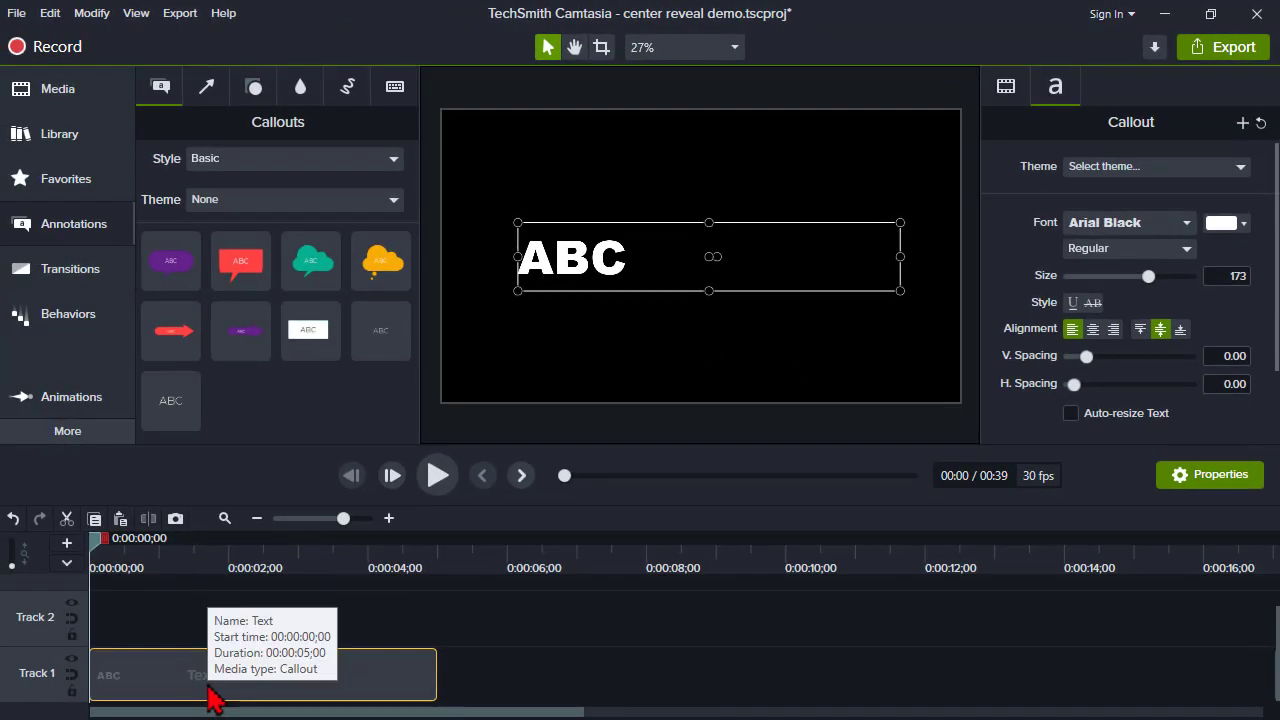
# Duplicate the text clip onto Track 2 and right-align the copy's text
pyautogui.click(205, 679)
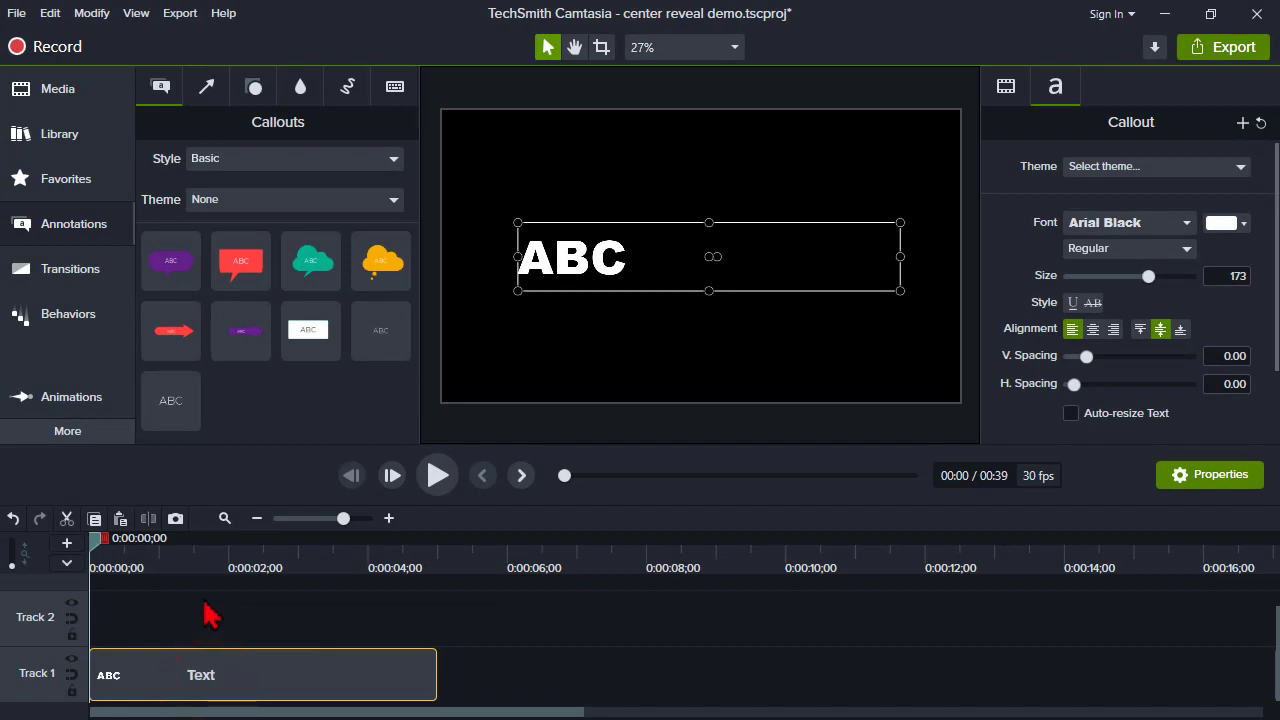
pyautogui.hotkey('ctrl', 'c')
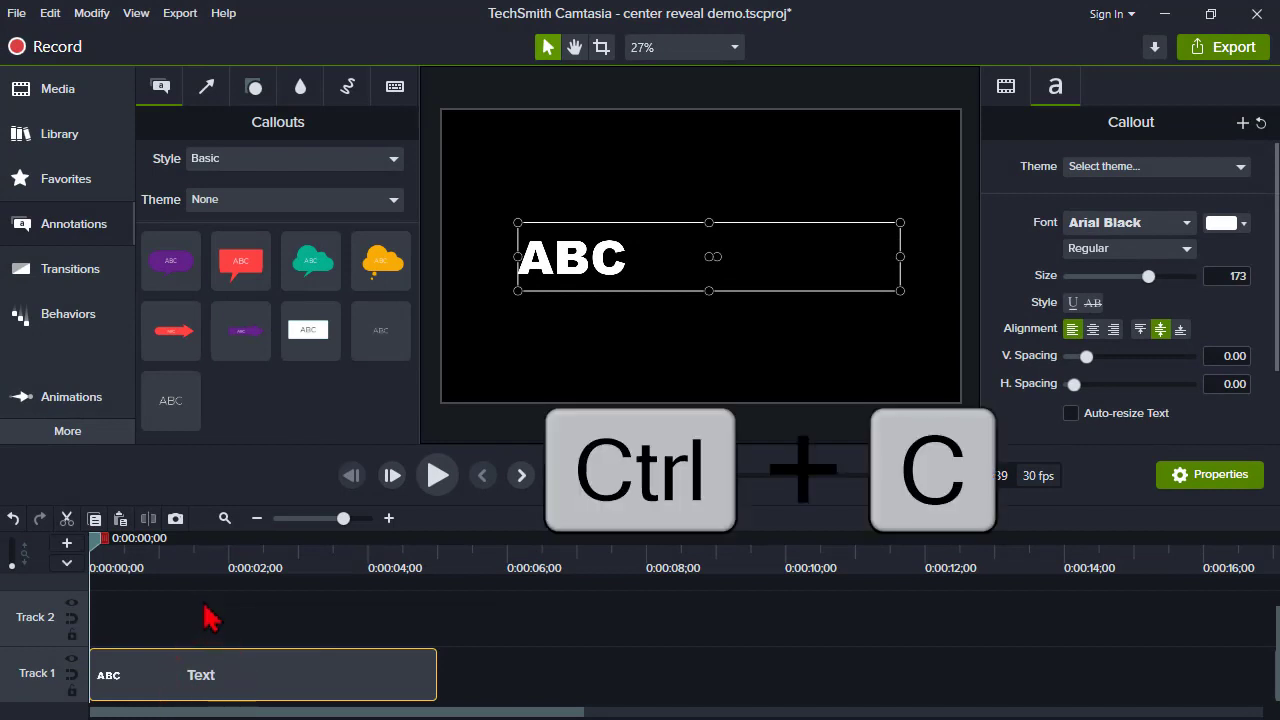
pyautogui.hotkey('ctrl', 'v')
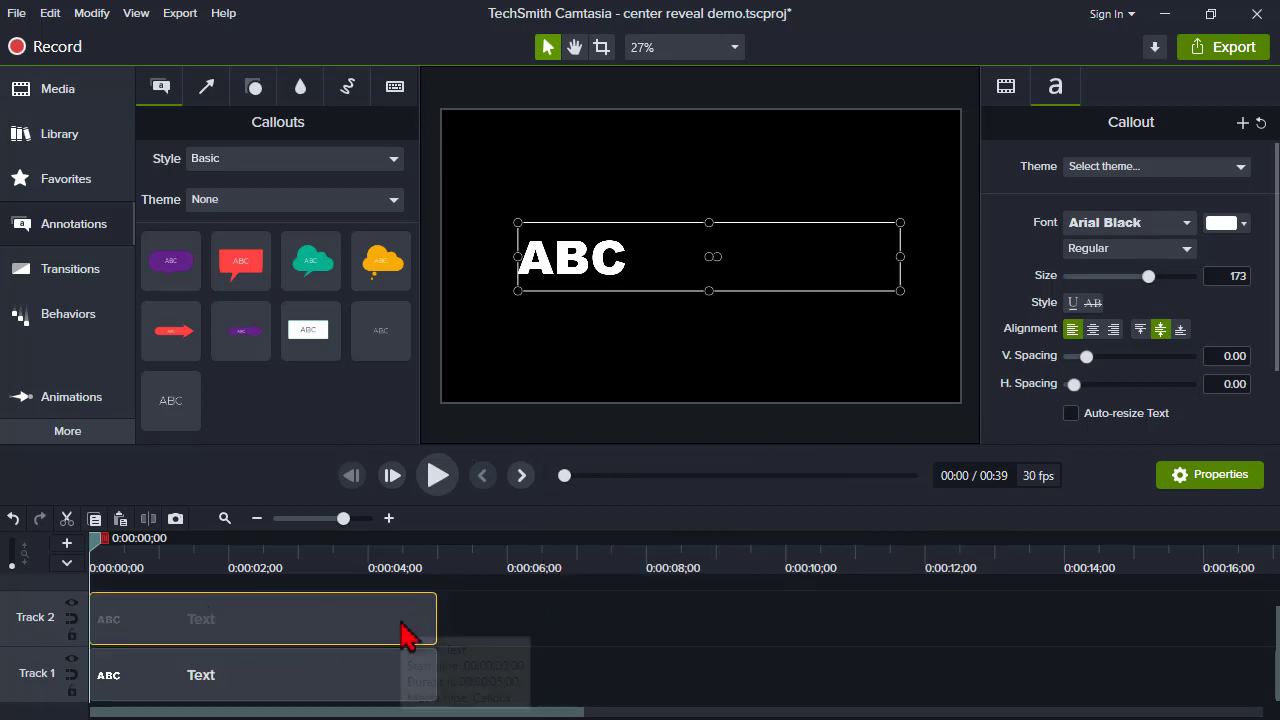
pyautogui.click(1113, 329)
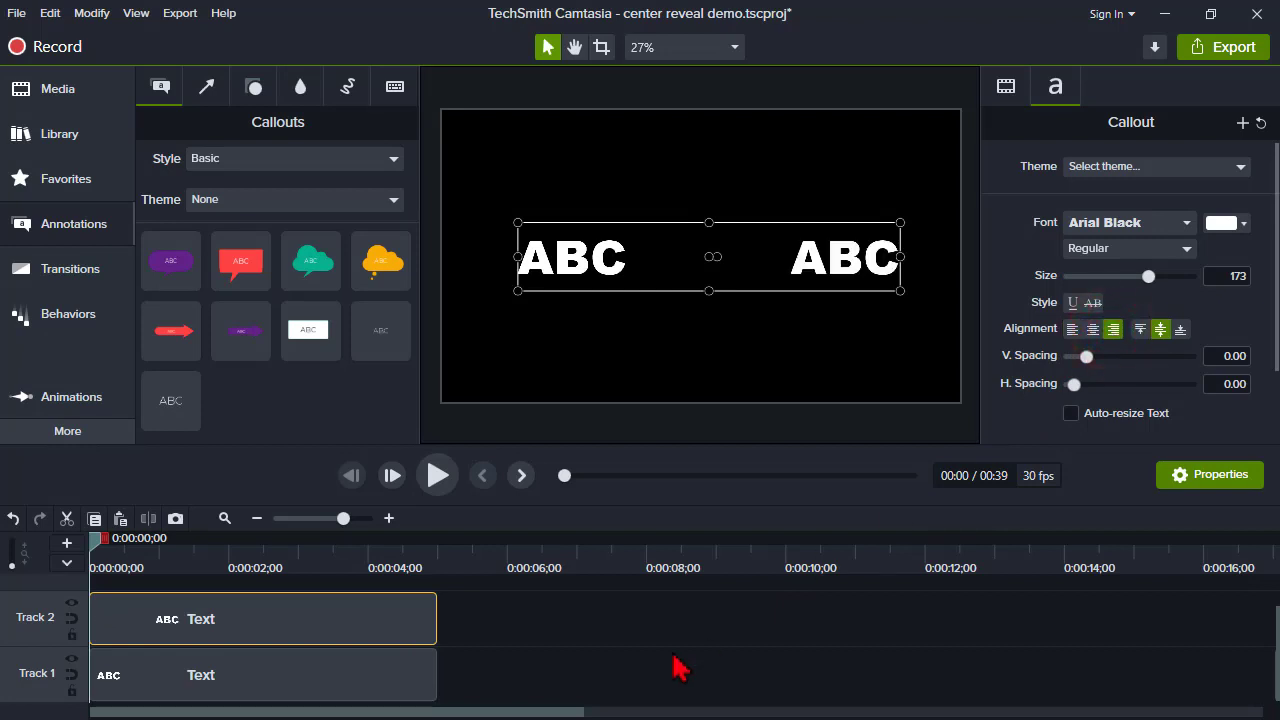
# Place the two text boxes end to end on one line so they meet at the canvas centre, right-aligned copy first
pyautogui.moveTo(792, 258); pyautogui.dragTo(795, 184)
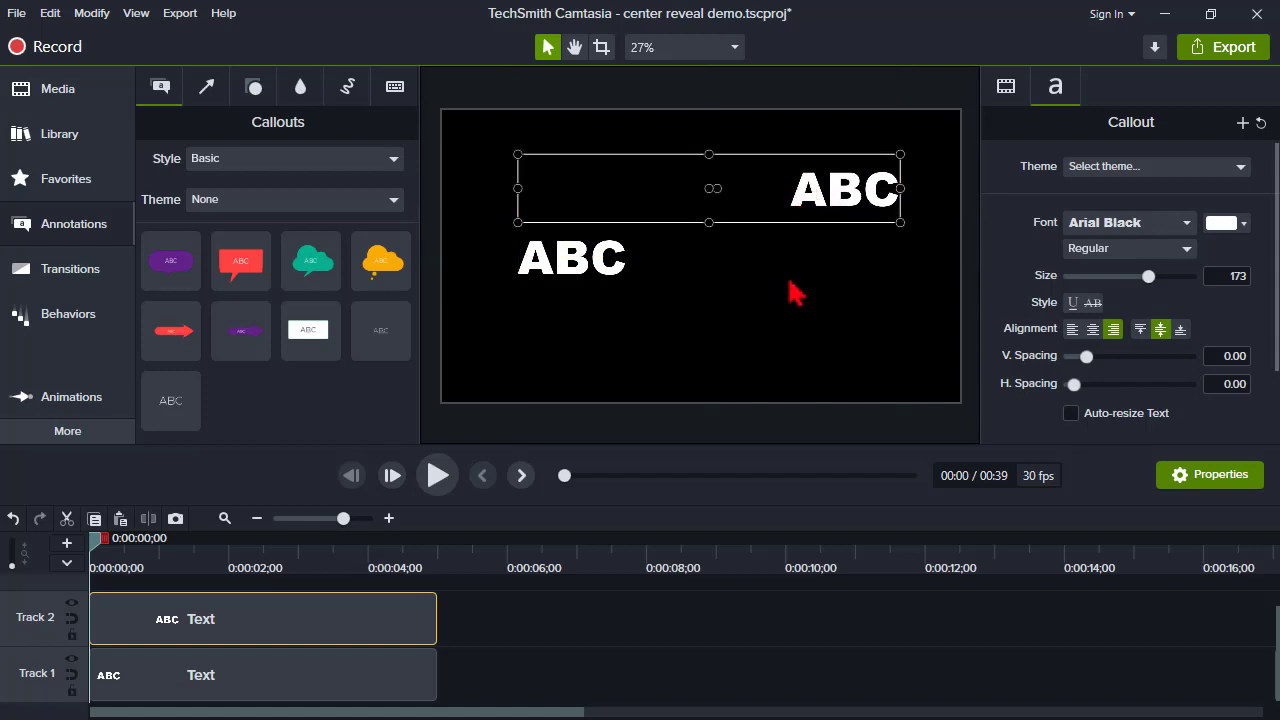
pyautogui.moveTo(796, 200); pyautogui.dragTo(594, 202)
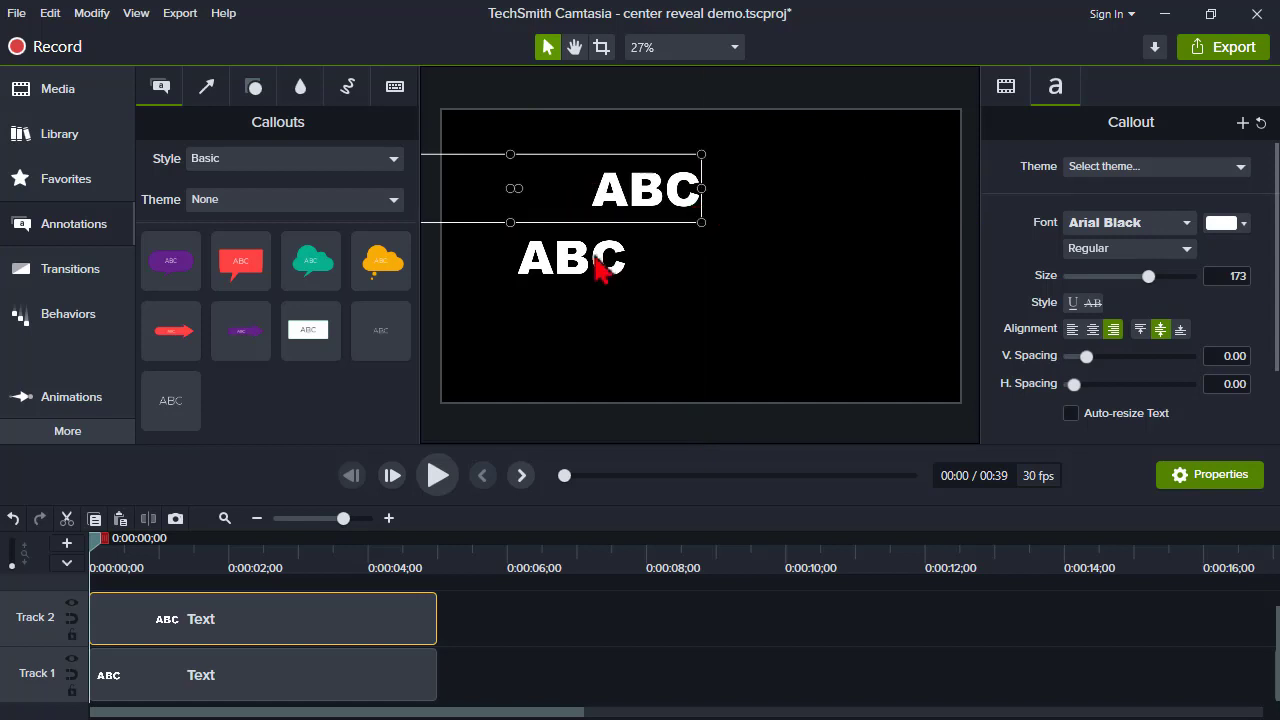
pyautogui.moveTo(598, 266); pyautogui.dragTo(781, 257)
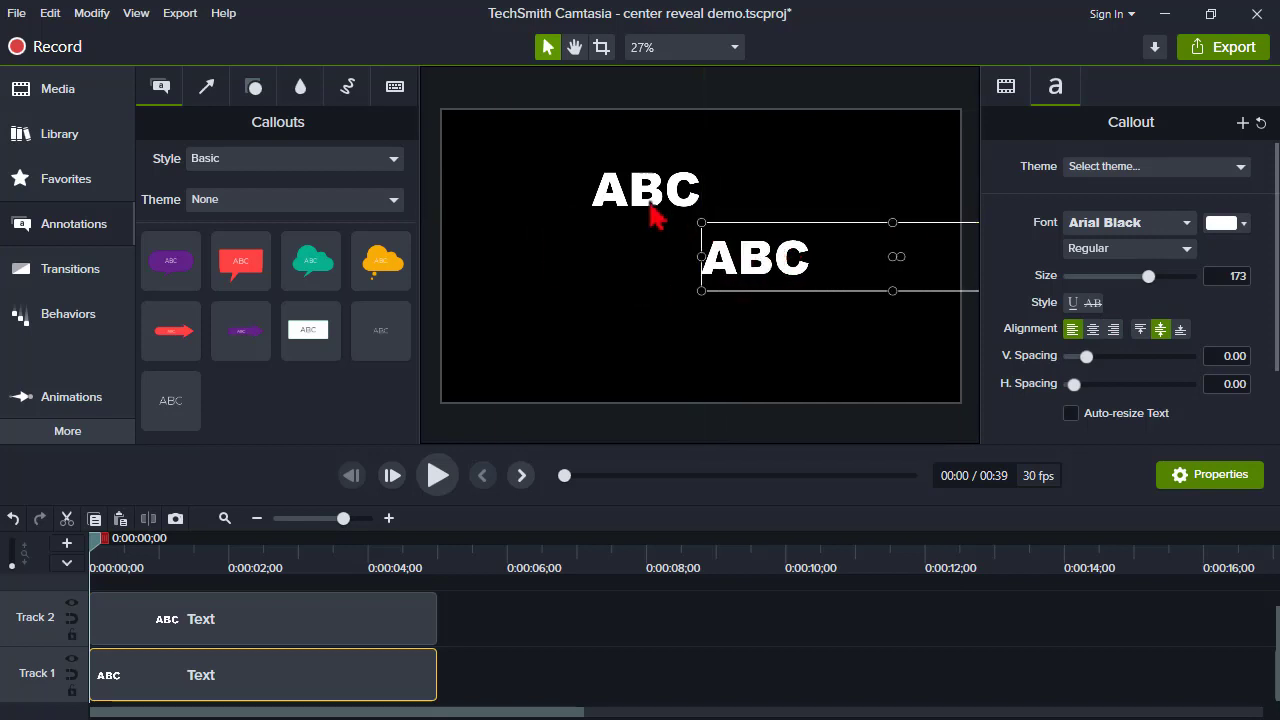
pyautogui.moveTo(651, 212); pyautogui.dragTo(647, 258)
pyautogui.click(651, 357)
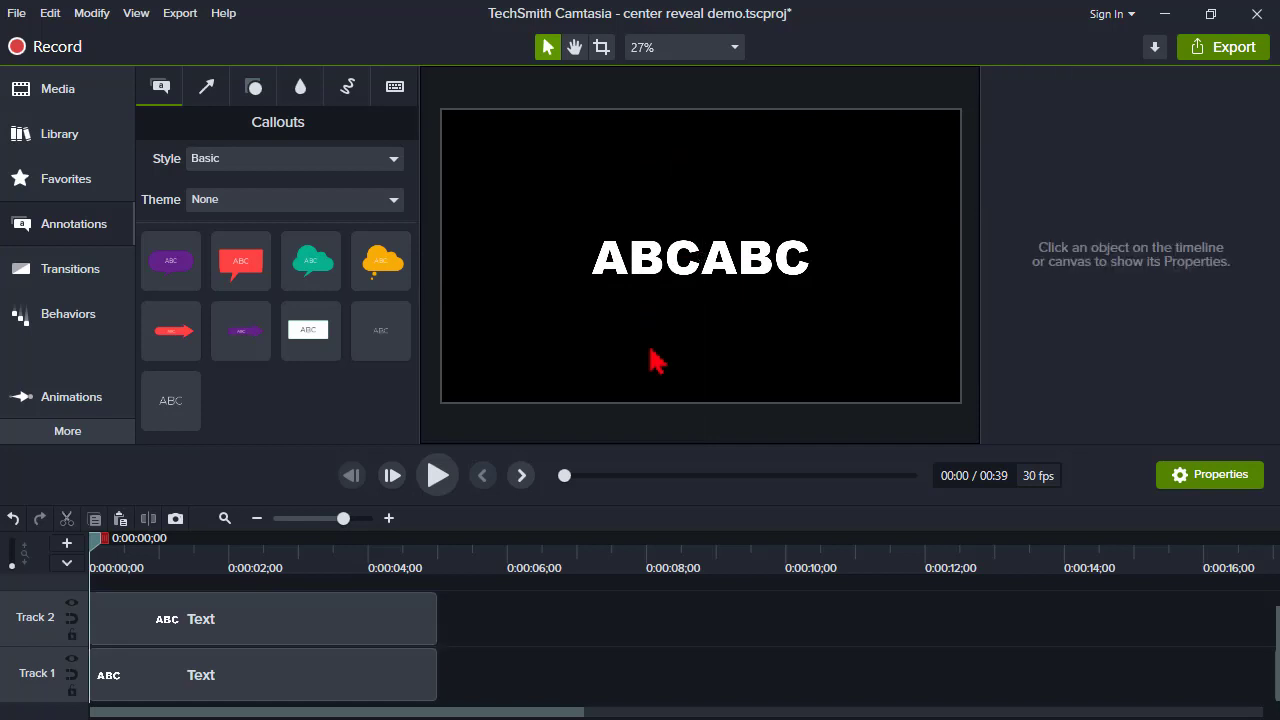
# Replace the Track 2 text with the person's first name and the Track 1 text with the last name, in capitals
pyautogui.click(638, 266)
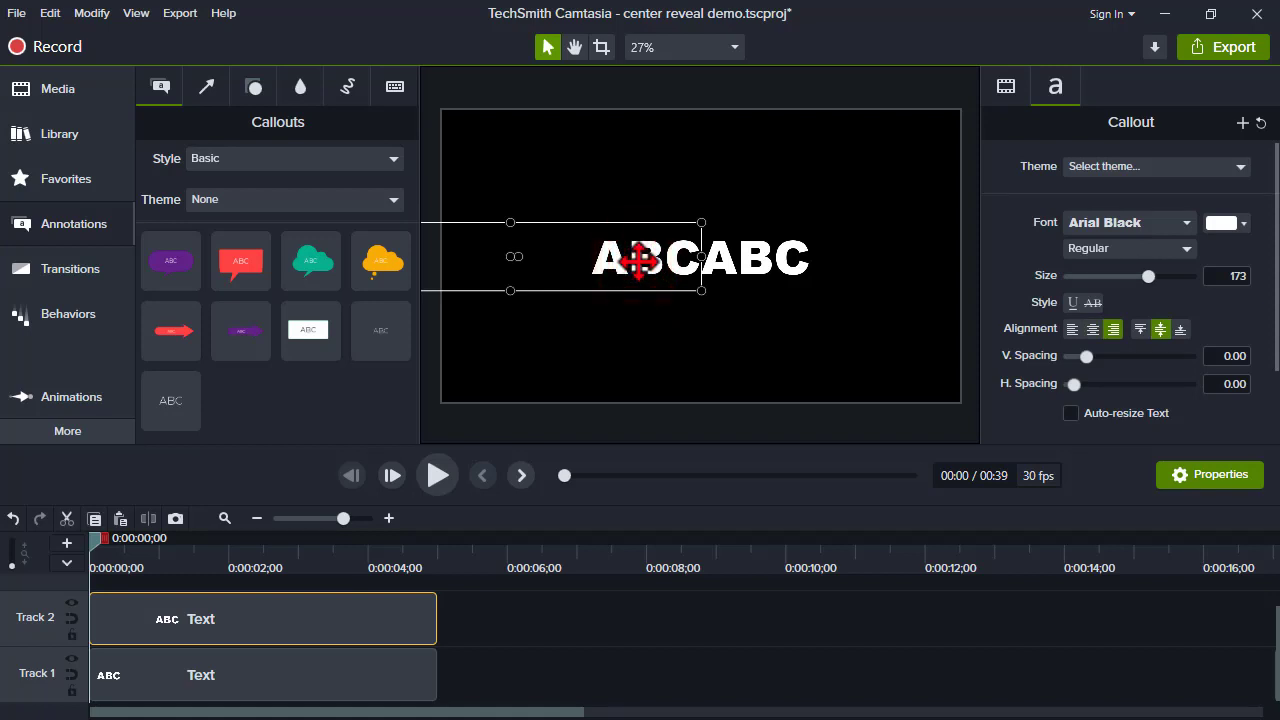
pyautogui.doubleClick(638, 260)
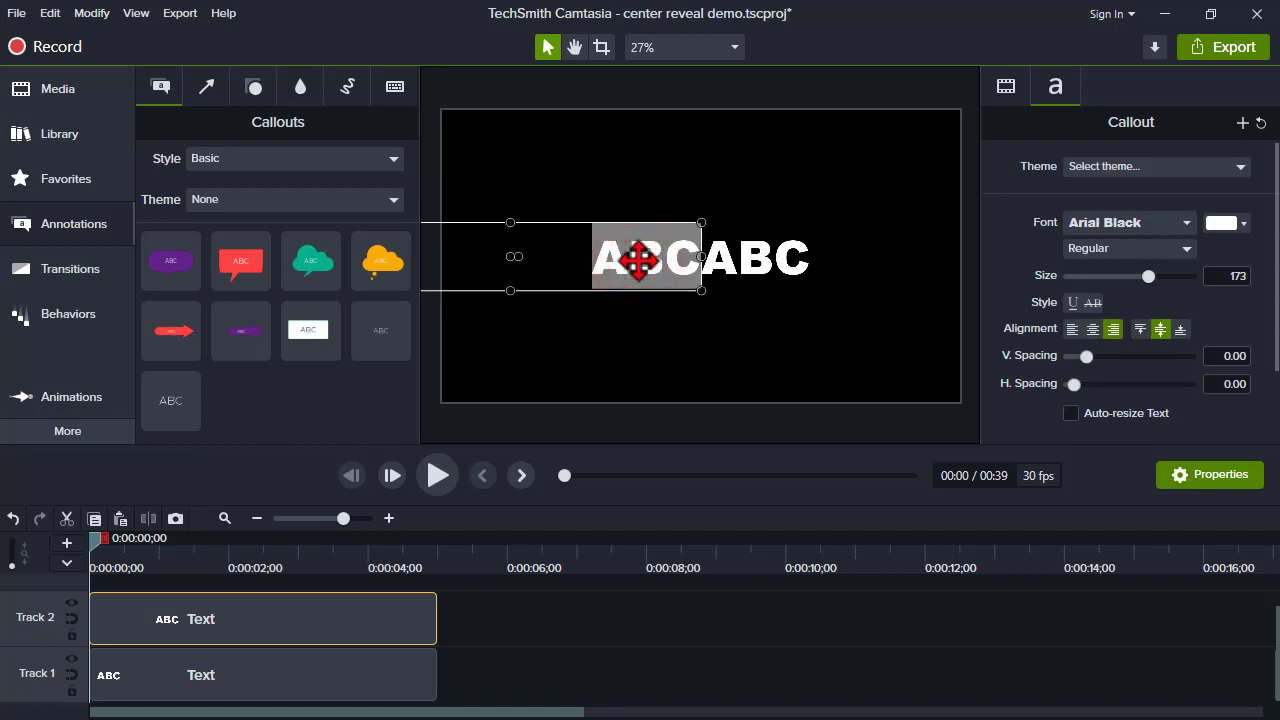
pyautogui.write('LON')
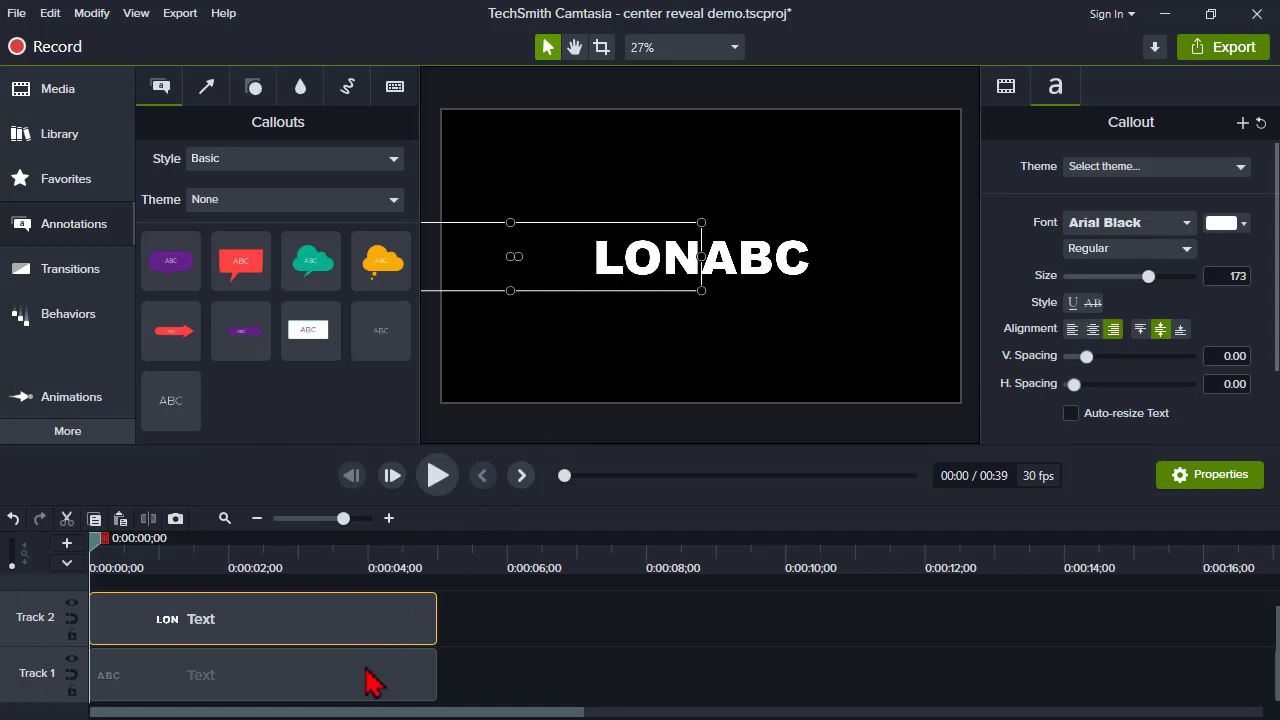
pyautogui.click(378, 663)
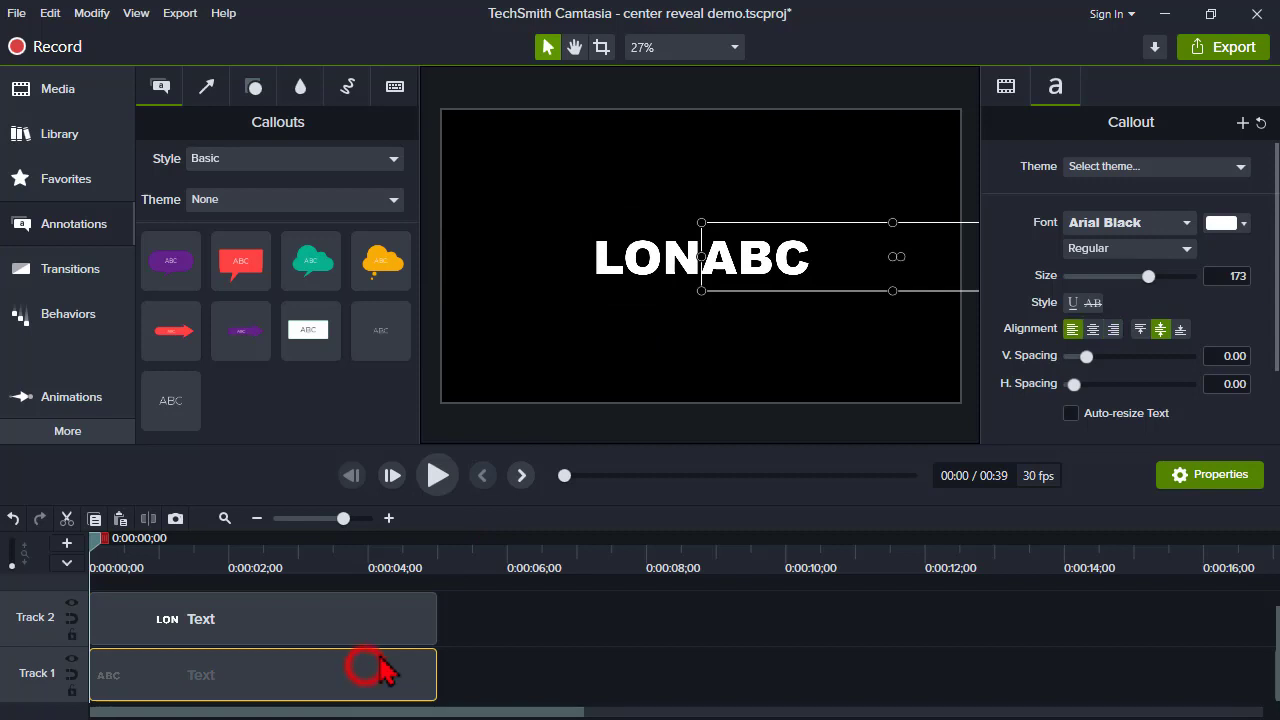
pyautogui.doubleClick(751, 260)
pyautogui.write('NAYLOR')
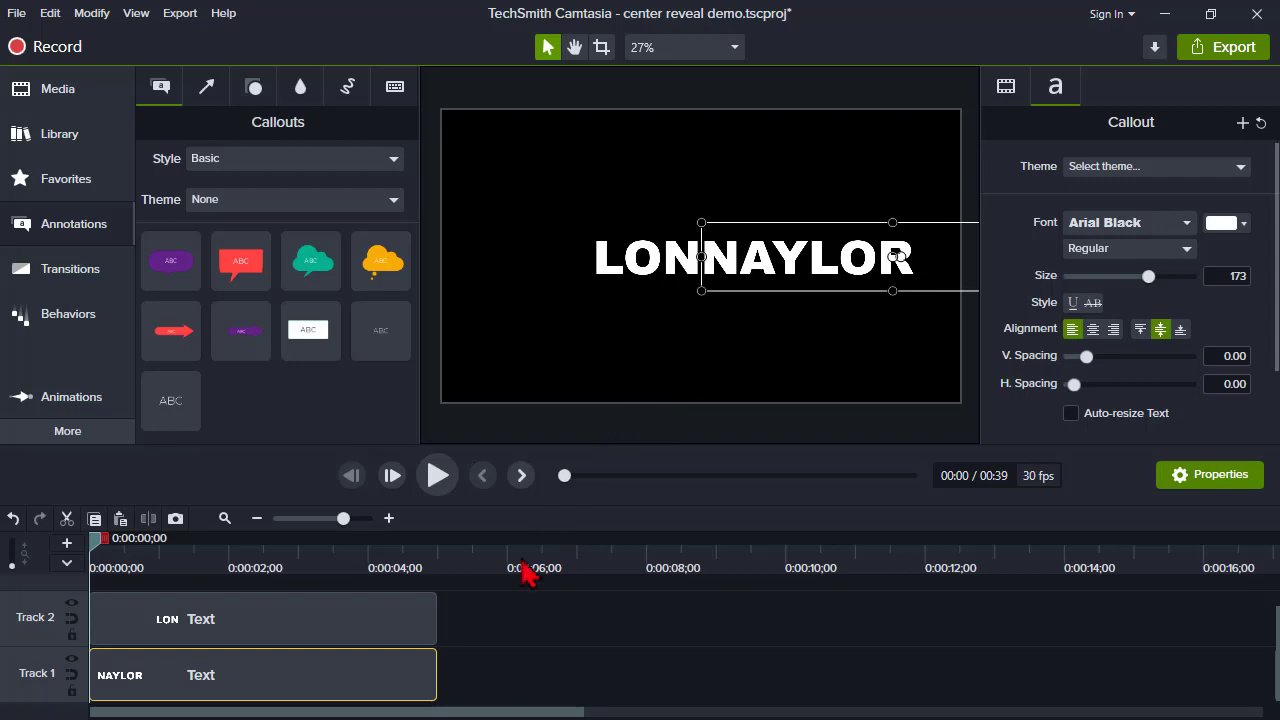
# Colour the first-name text on Track 2 with the blue swatch of the CS 9 theme
pyautogui.click(628, 268)
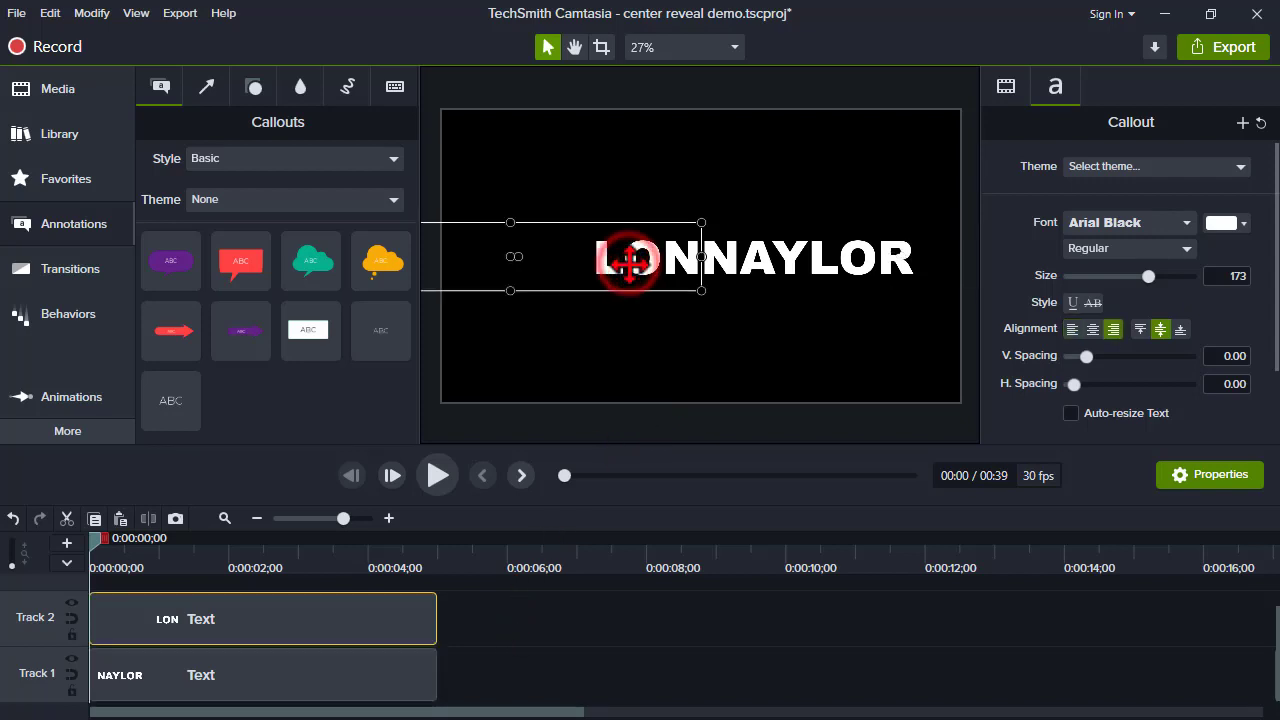
pyautogui.doubleClick(628, 262)
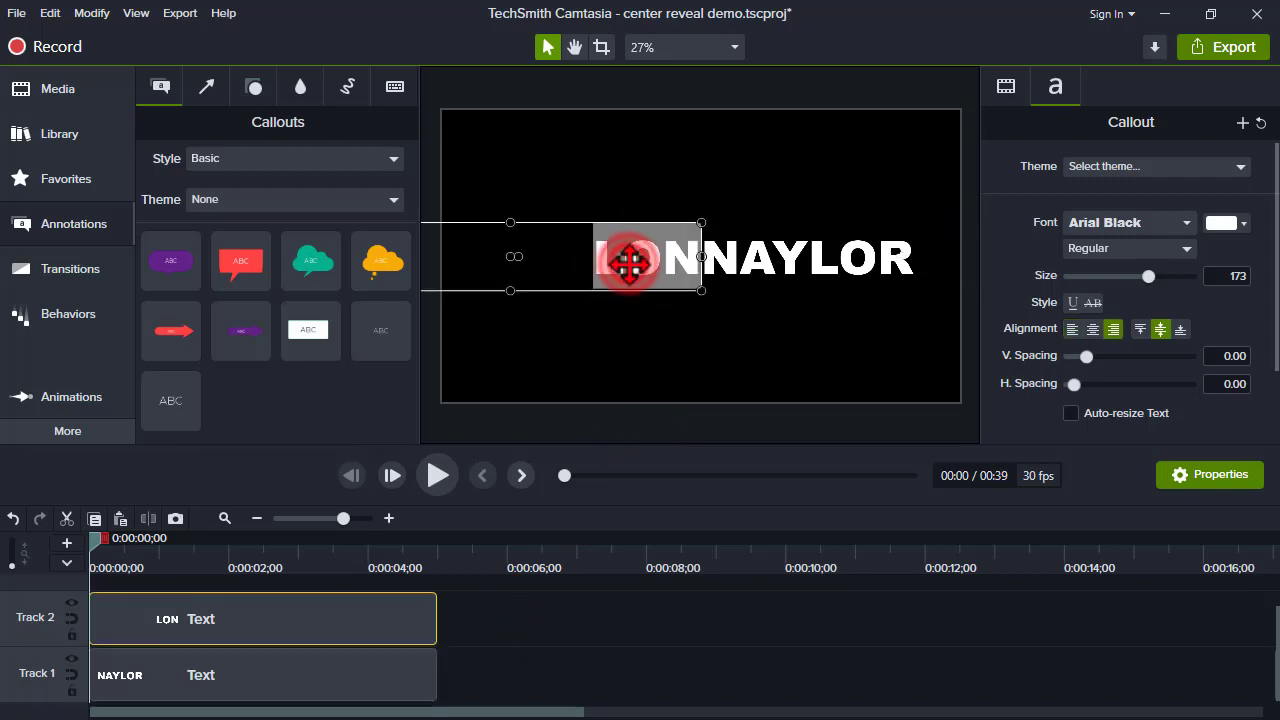
pyautogui.click(1243, 223)
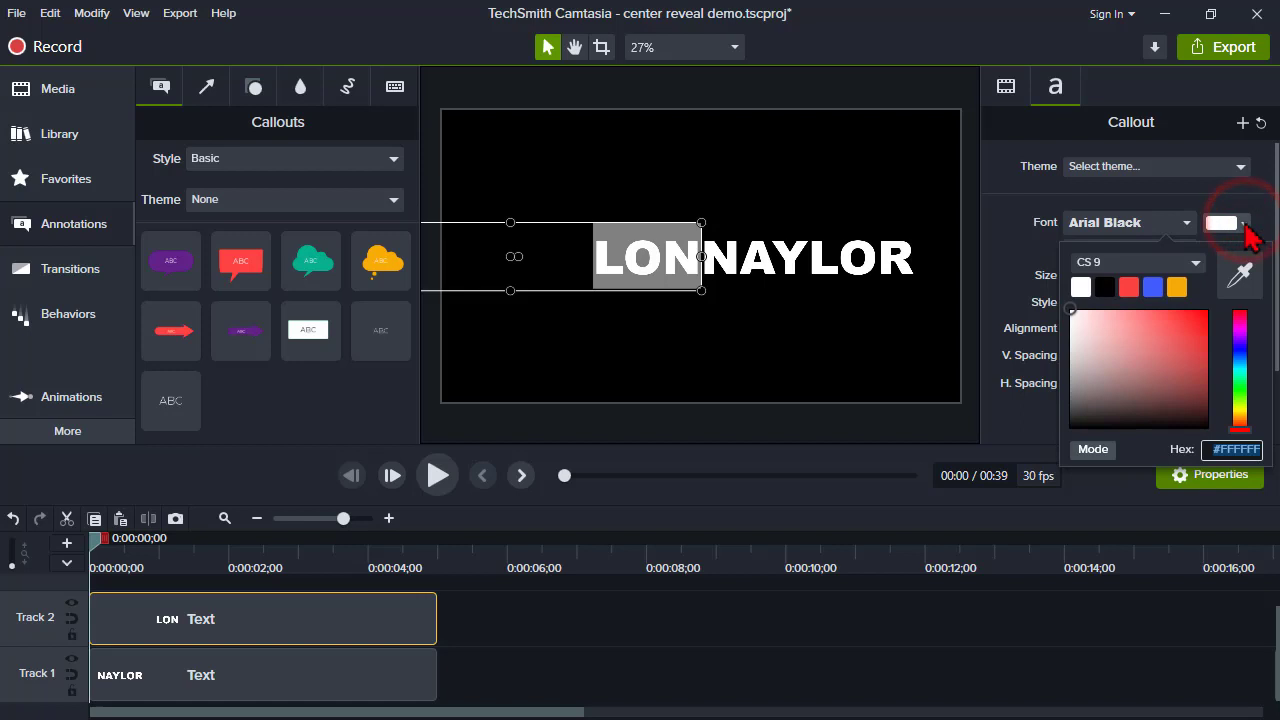
pyautogui.click(1153, 287)
pyautogui.click(466, 645)
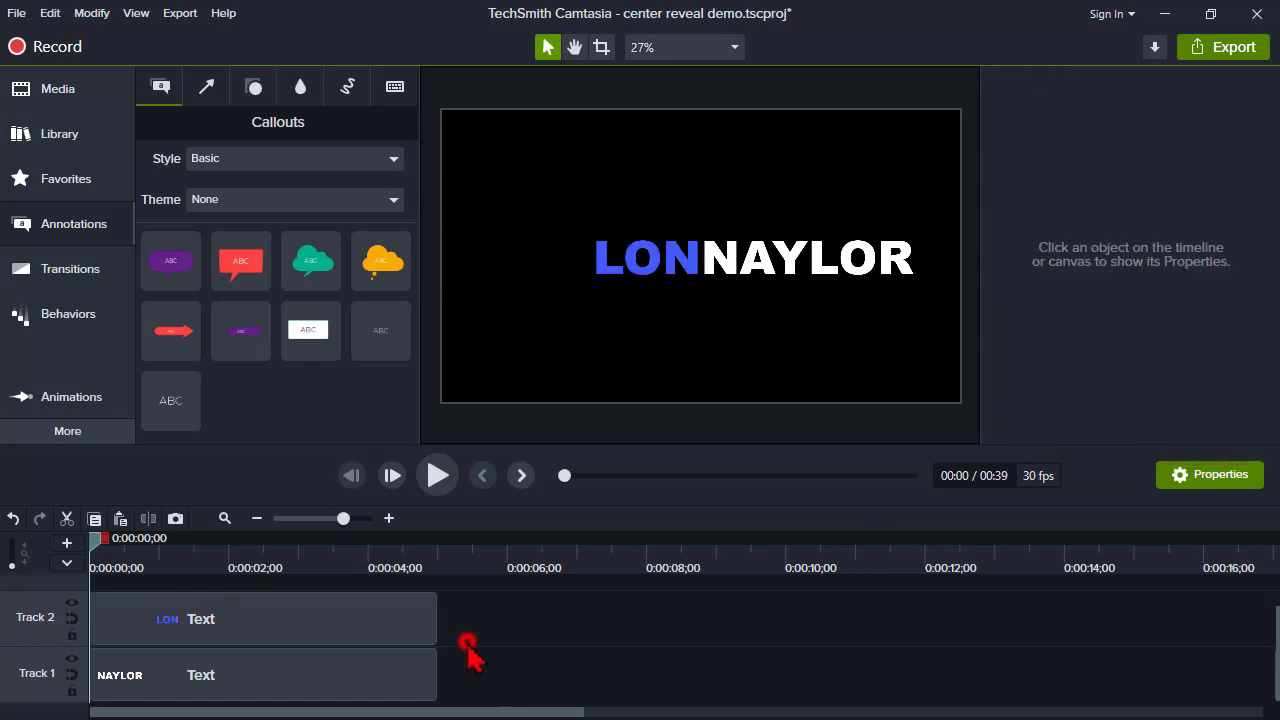
pyautogui.doubleClick(637, 268)
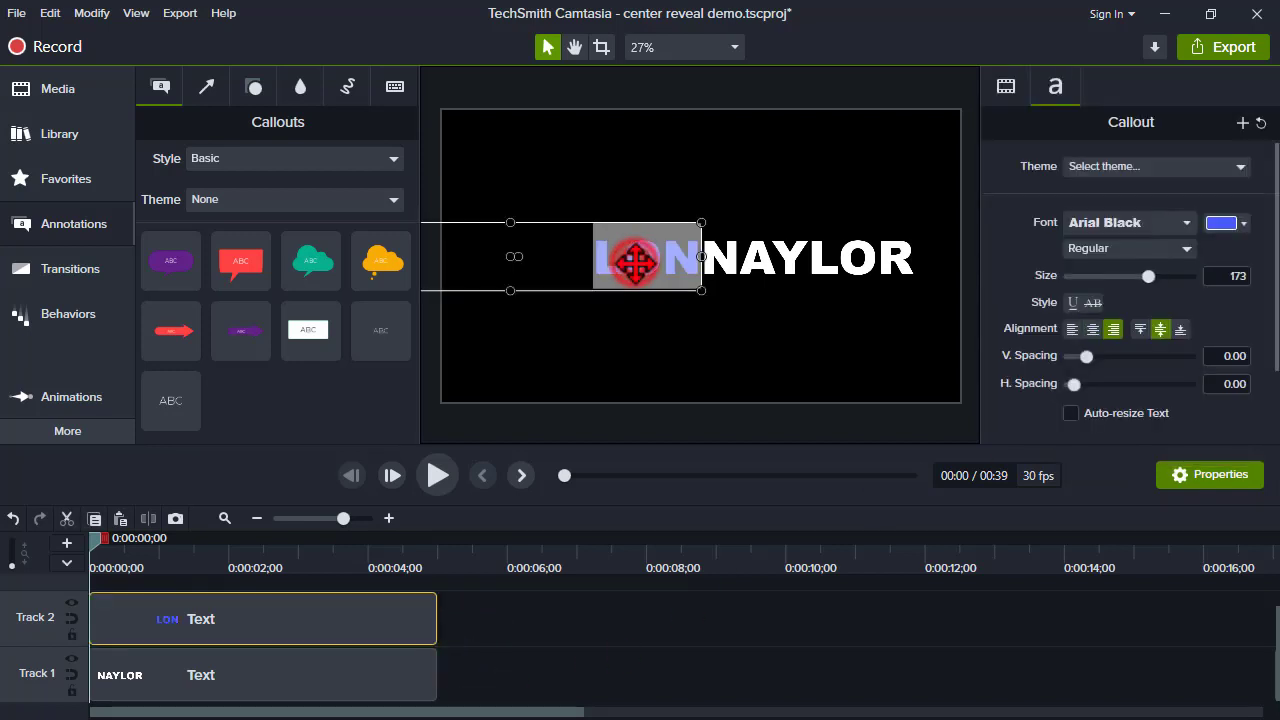
pyautogui.click(637, 268)
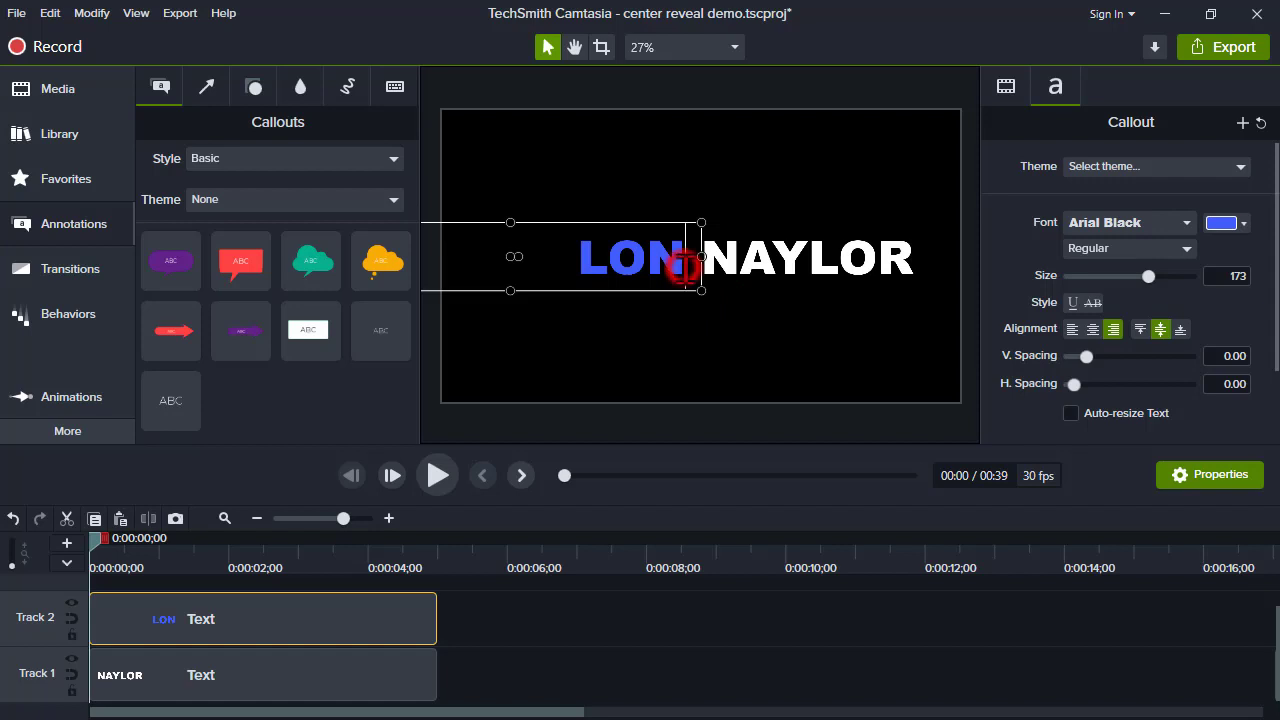
pyautogui.press('BackSpace')
pyautogui.click(675, 352)
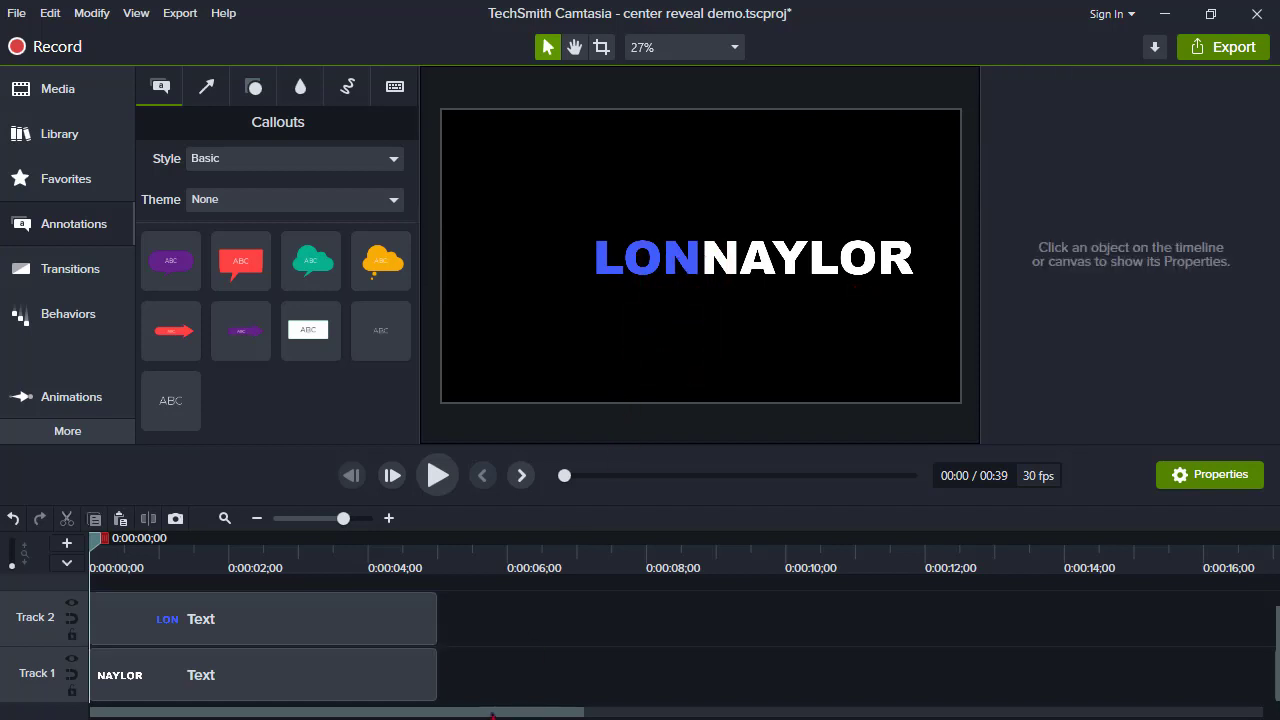
# Select both text clips and shift them left together to centre the full name on the canvas
pyautogui.moveTo(477, 686); pyautogui.dragTo(366, 622)
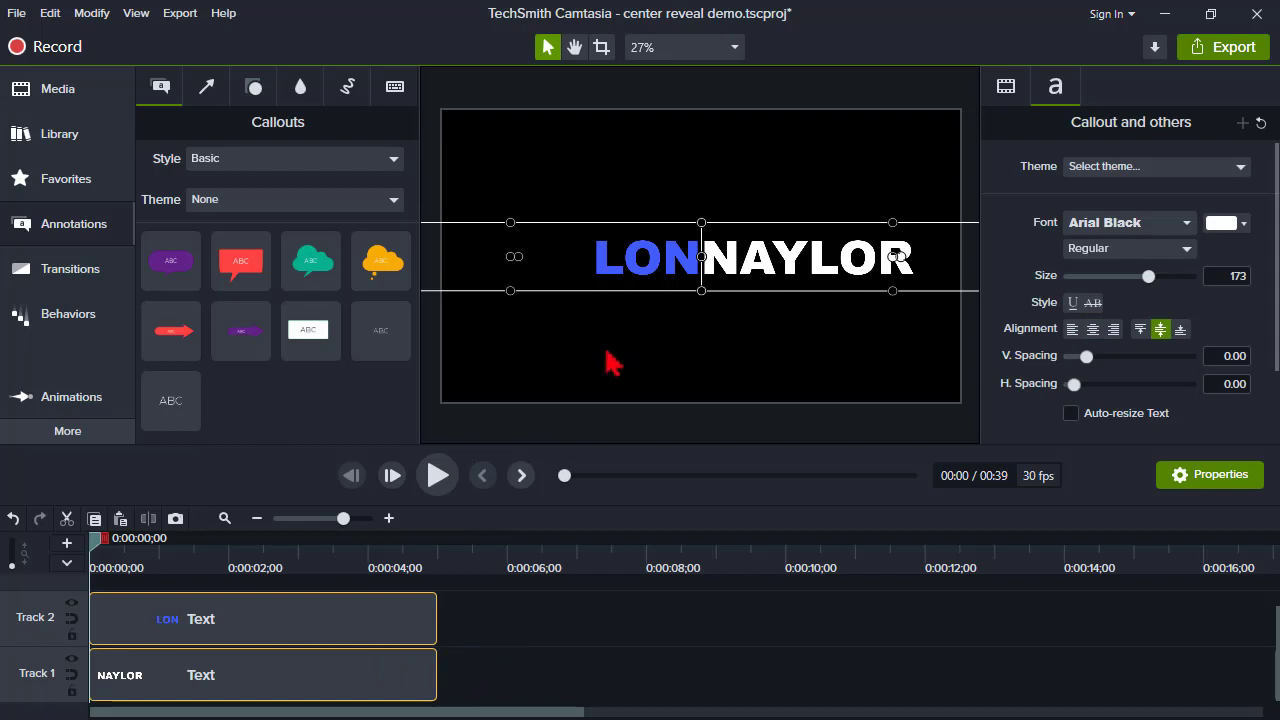
pyautogui.press('Left')
pyautogui.press('Left')
pyautogui.press('Left')
pyautogui.press('Left')
pyautogui.press('Left')
pyautogui.press('Left')
pyautogui.press('Left')
pyautogui.press('Left')
pyautogui.press('Left')
pyautogui.press('Left')
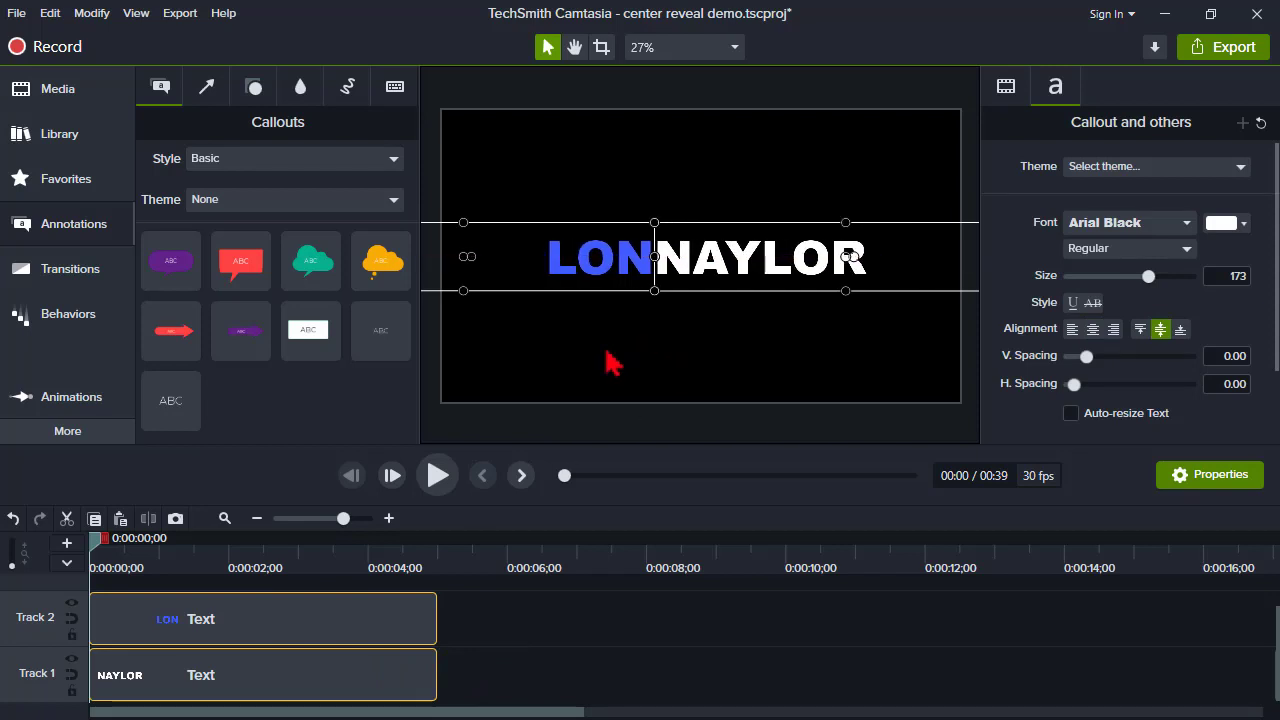
# Insert an empty track between the two text tracks and enlarge the timeline area so all three tracks show
pyautogui.click(493, 636)
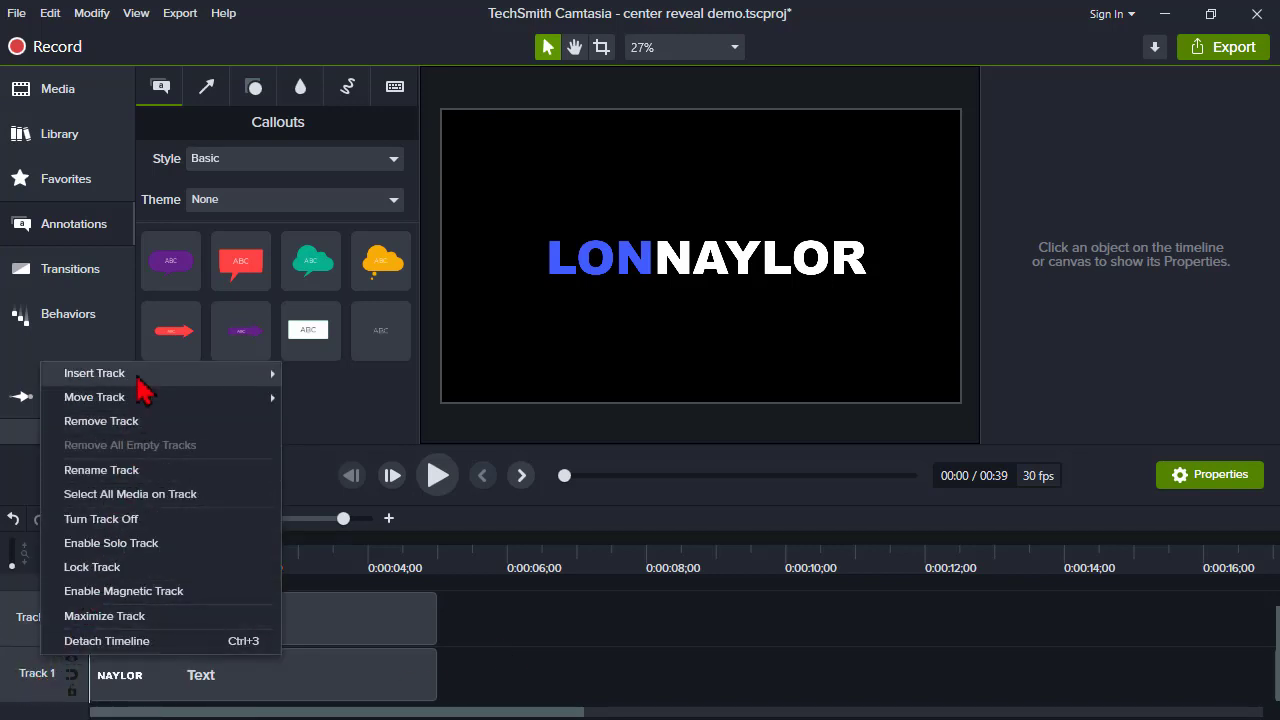
pyautogui.moveTo(200, 374)
pyautogui.click(322, 380)
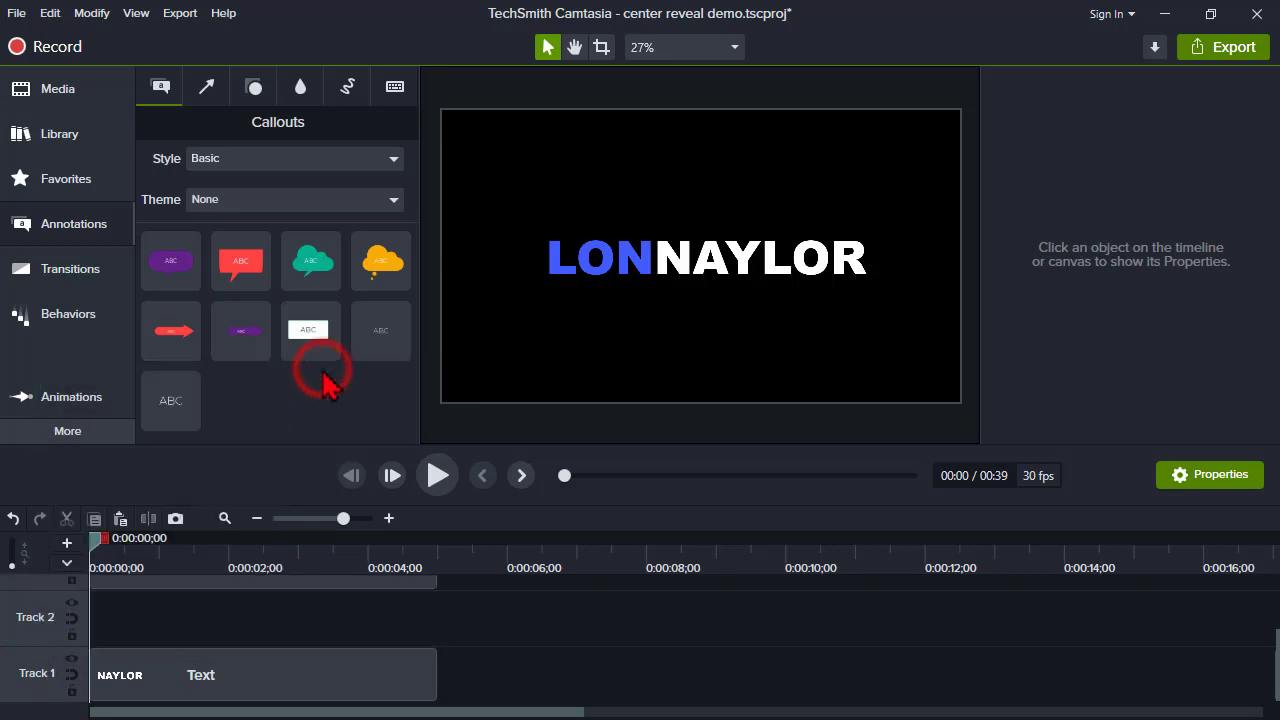
pyautogui.moveTo(478, 444); pyautogui.dragTo(478, 380)
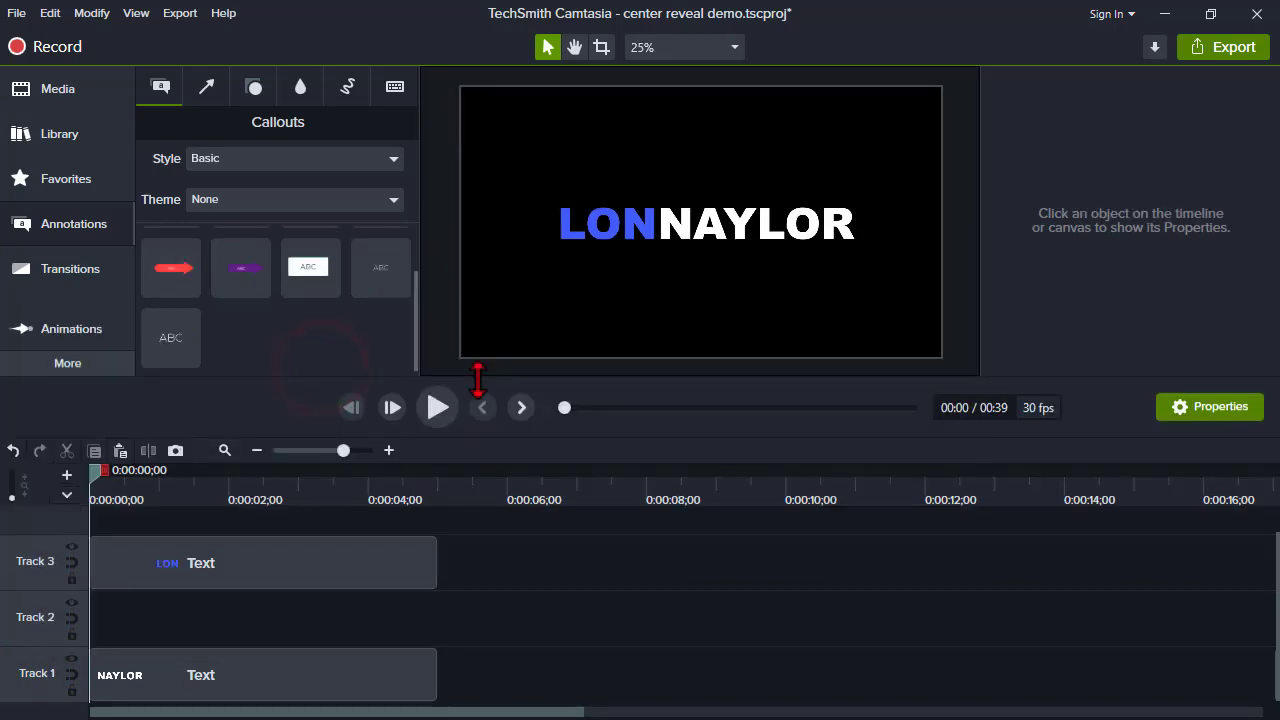
# Duplicate the last-name text clip from Track 1 onto the empty Track 2, starting at 0:00:00;00
pyautogui.click(217, 668)
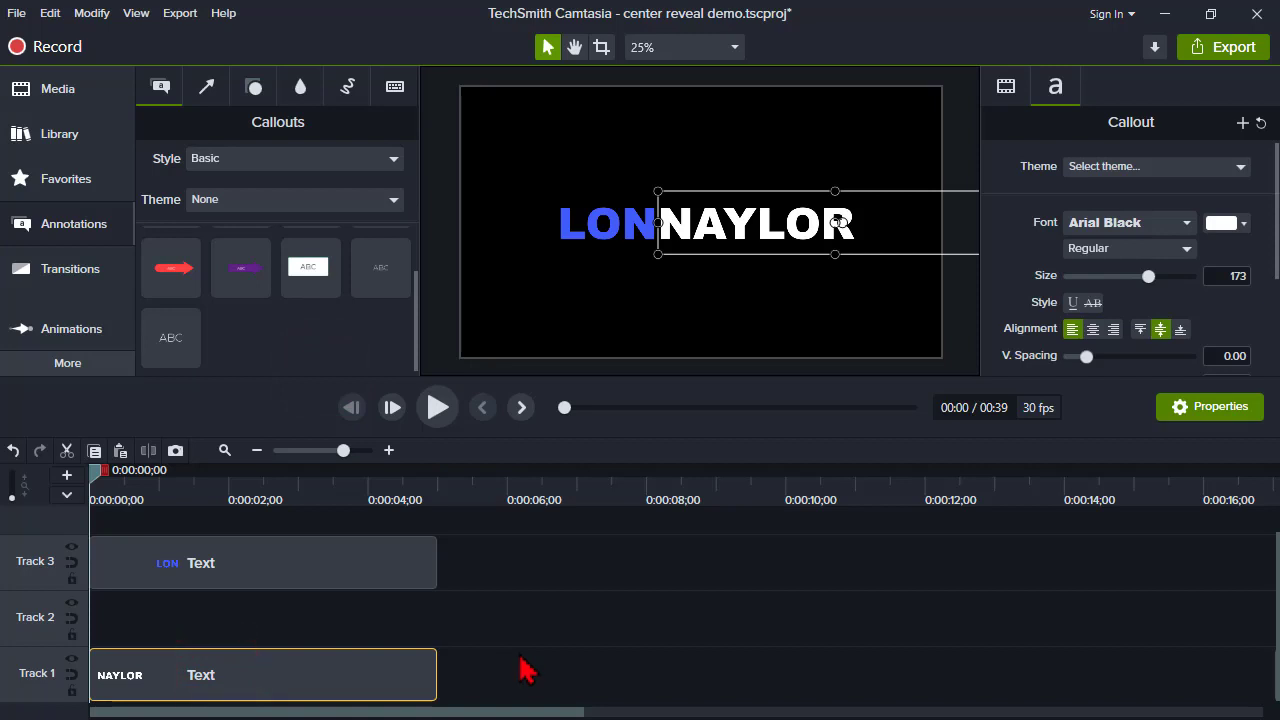
pyautogui.click(97, 478)
pyautogui.hotkey('ctrl', 'c')
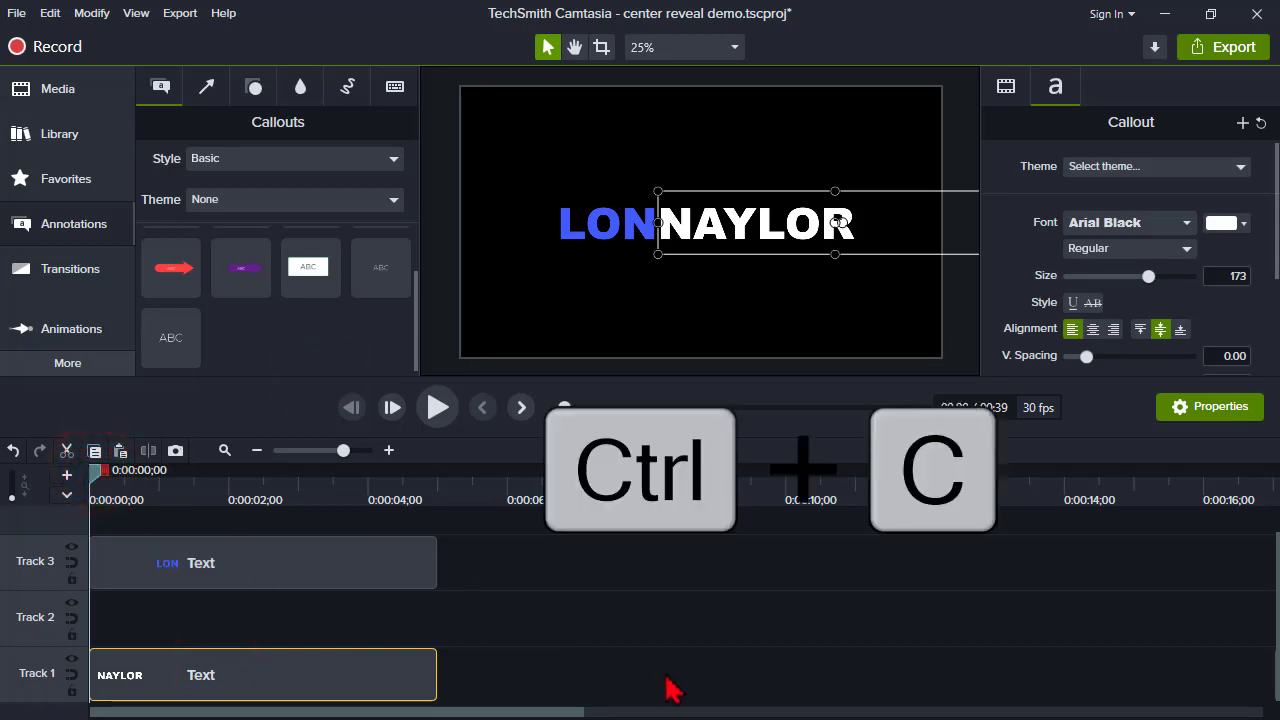
pyautogui.hotkey('ctrl', 'v')
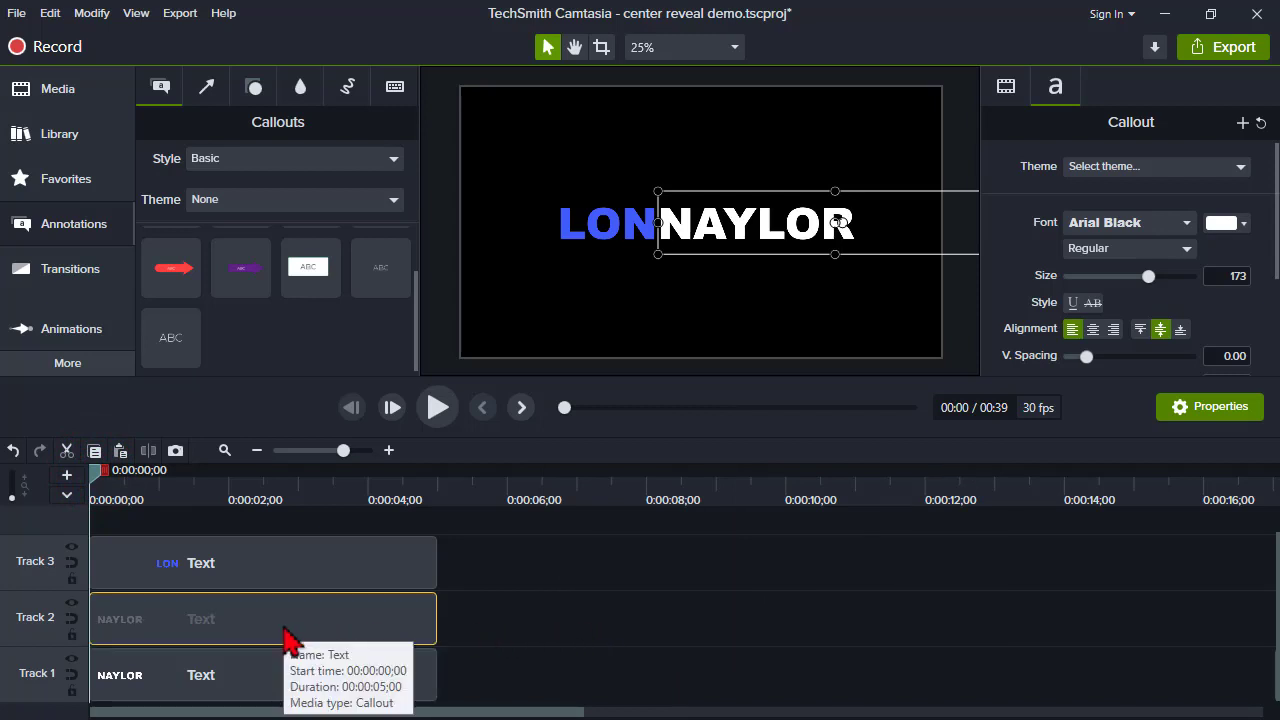
pyautogui.click(284, 637)
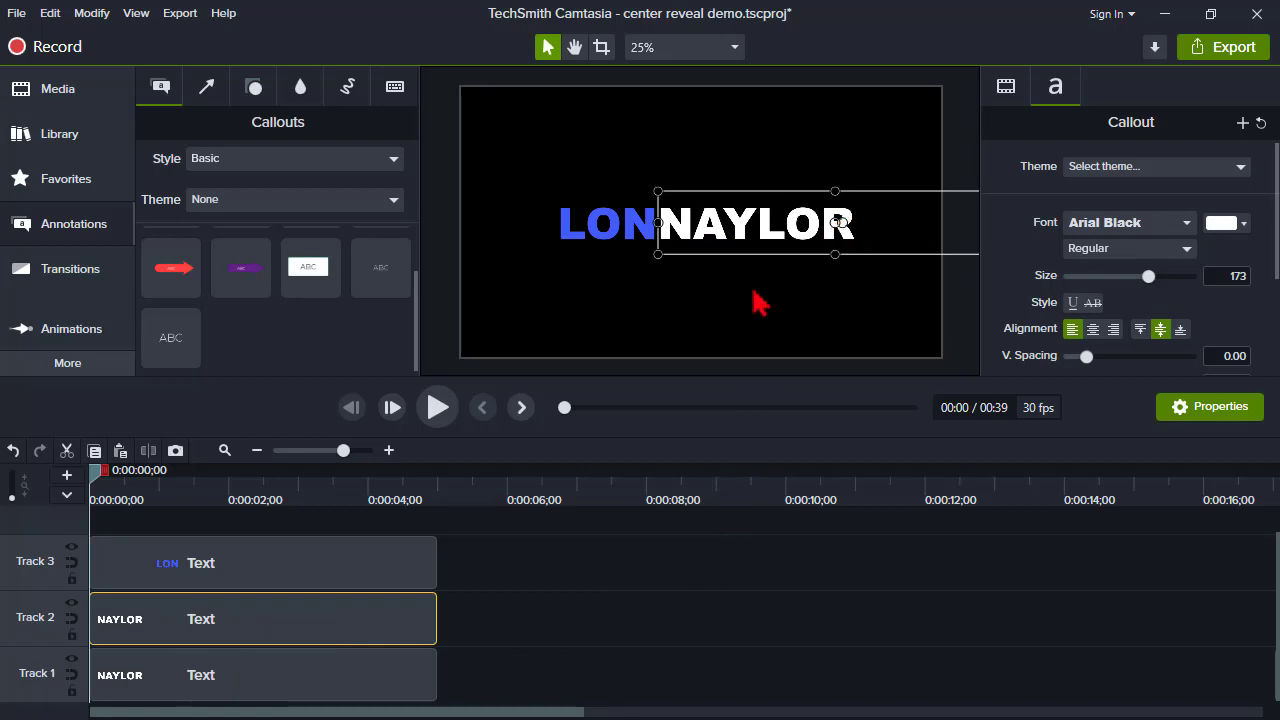
# Replace the duplicate text clip on Track 2 with the orange rectangle saved in Favorites
pyautogui.click(255, 89)
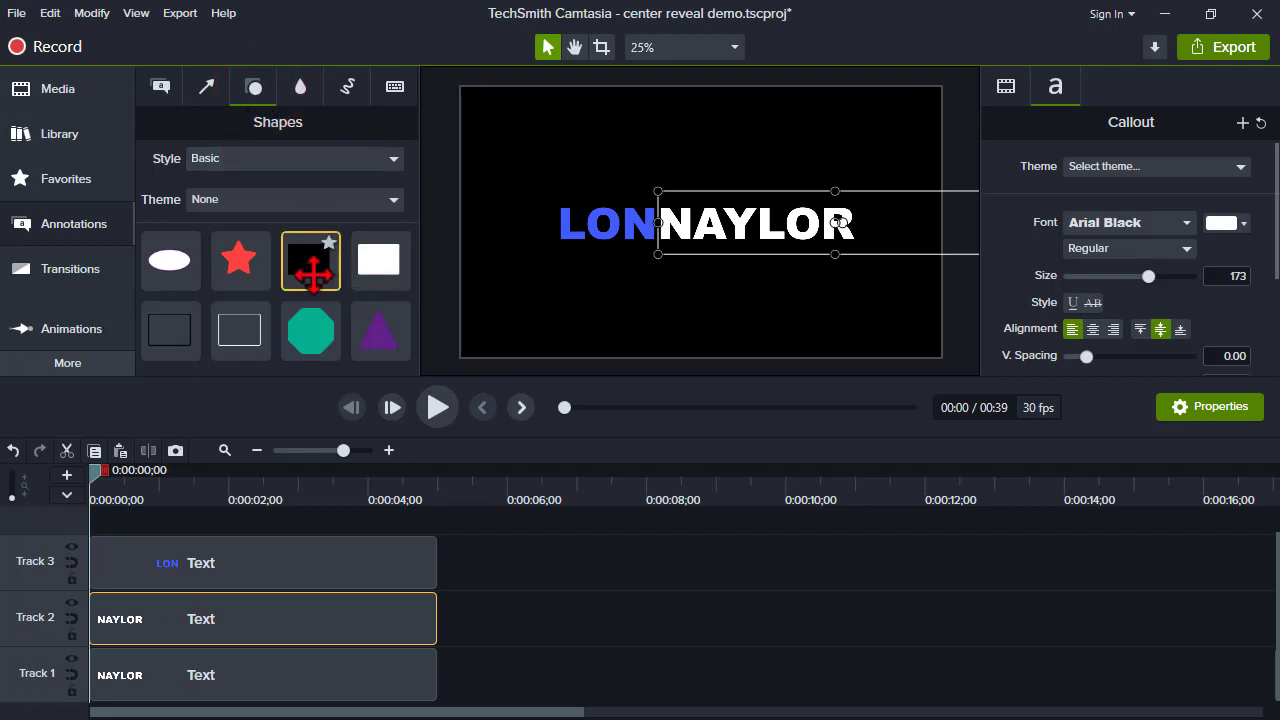
pyautogui.click(72, 188)
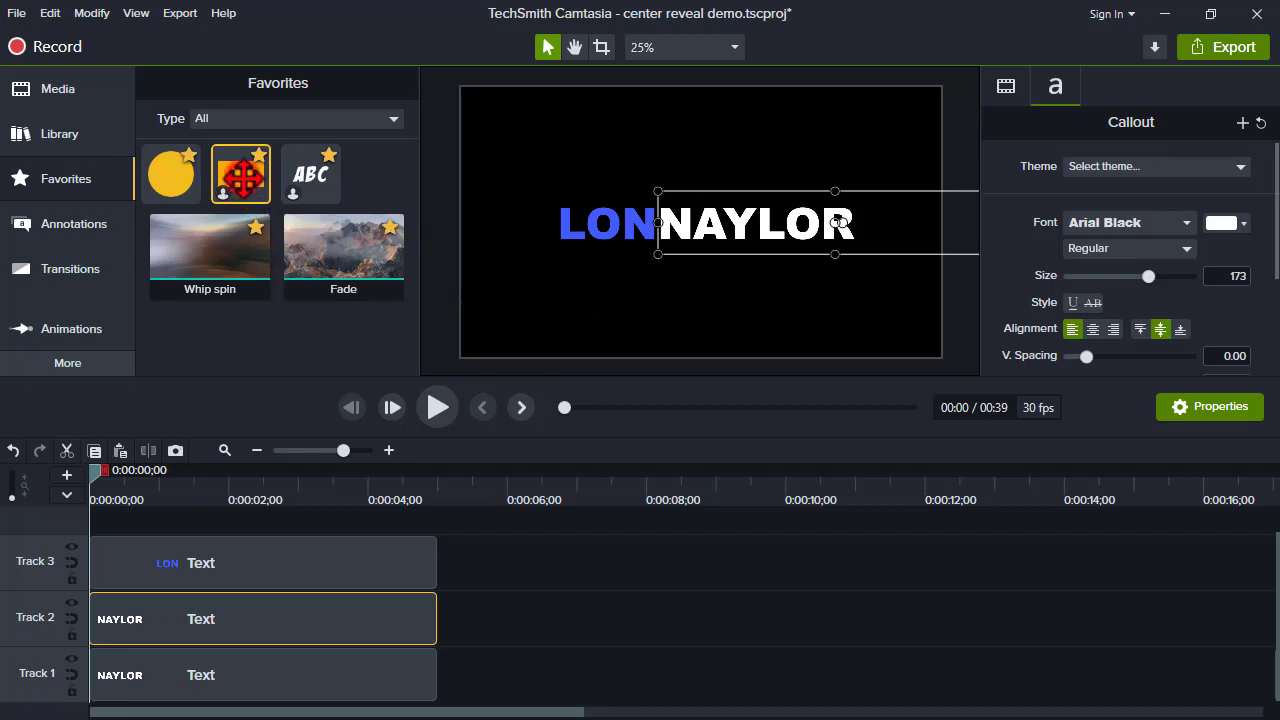
pyautogui.moveTo(240, 175); pyautogui.dragTo(225, 626)
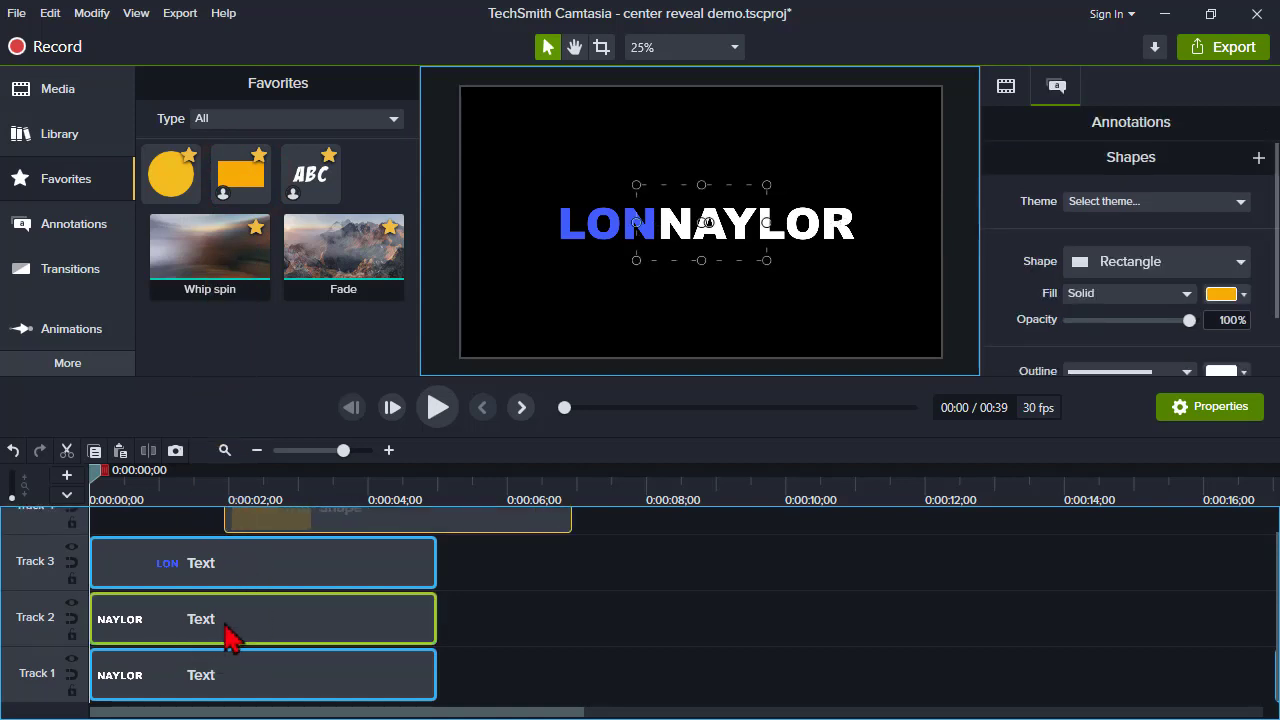
pyautogui.moveTo(226, 627); pyautogui.dragTo(226, 627)
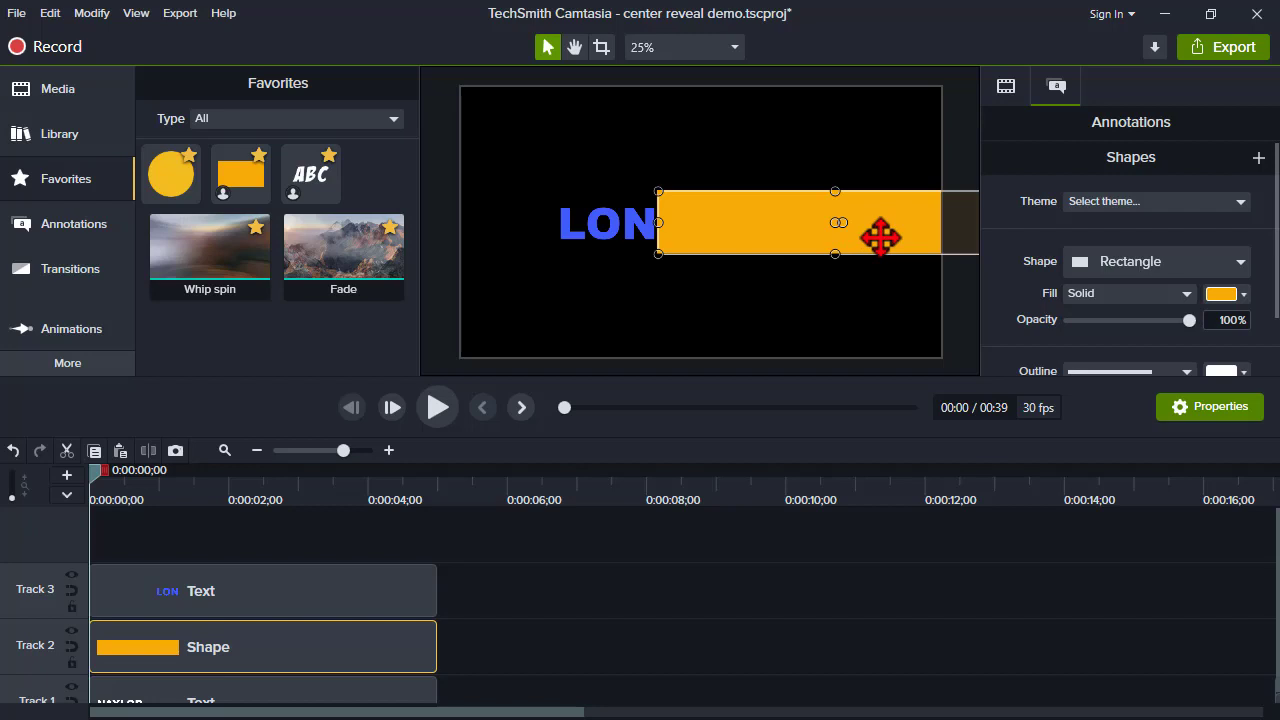
pyautogui.moveTo(232, 170); pyautogui.dragTo(560, 185)
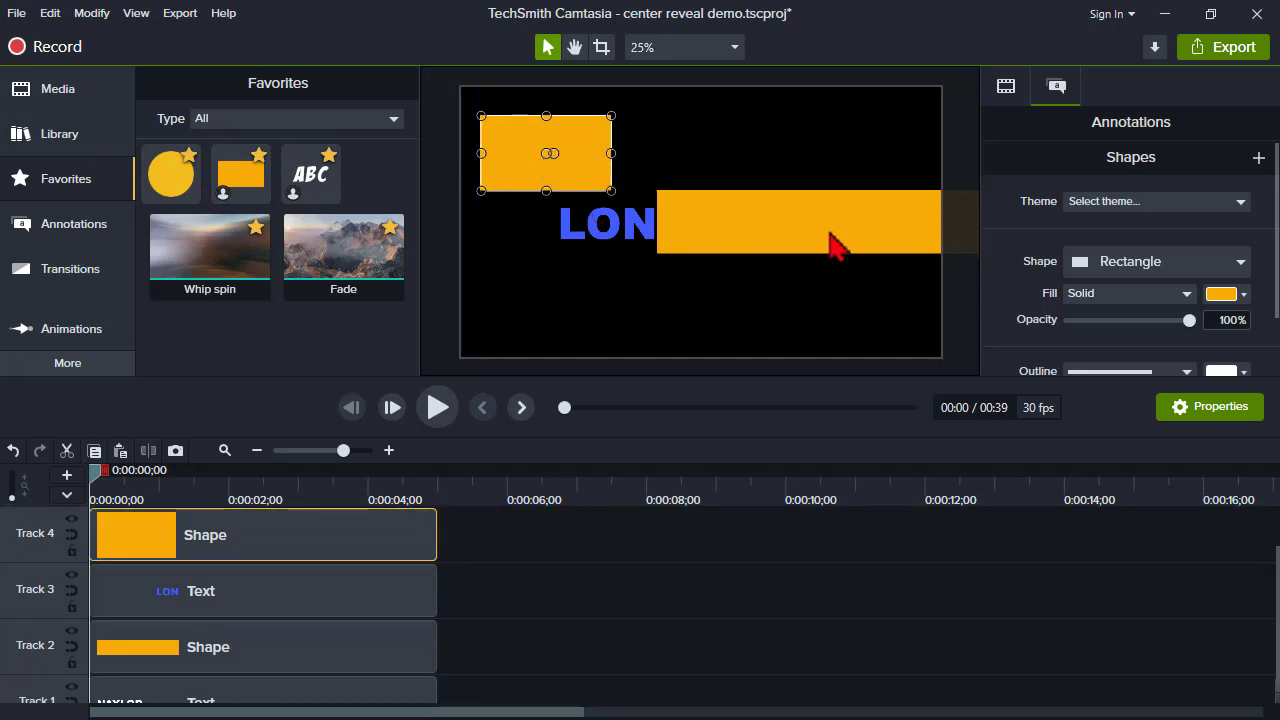
pyautogui.moveTo(611, 153)
pyautogui.mouseDown()
pyautogui.moveTo(737, 154)
pyautogui.moveTo(630, 160)
pyautogui.mouseUp()
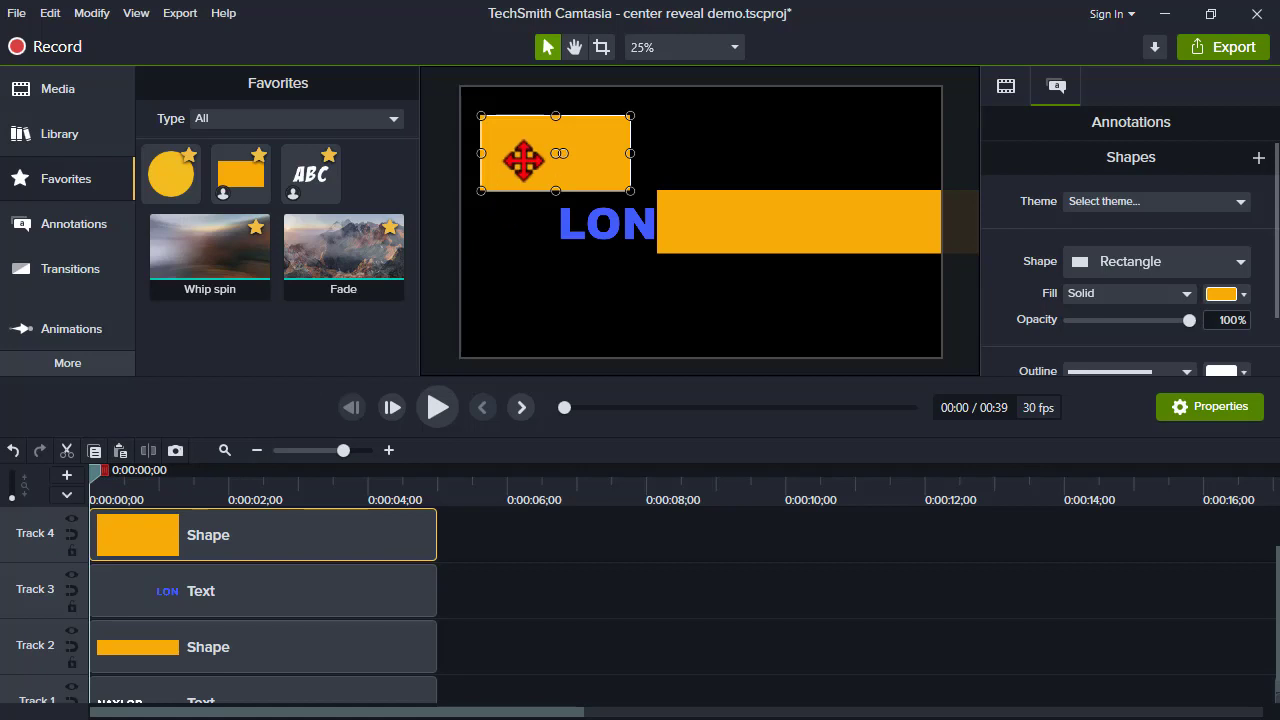
pyautogui.press('Delete')
# Duplicate the first-name text clip from Track 3 onto Track 4 and replace the copy with the orange Favorites rectangle
pyautogui.scroll(-1, 480, 578)
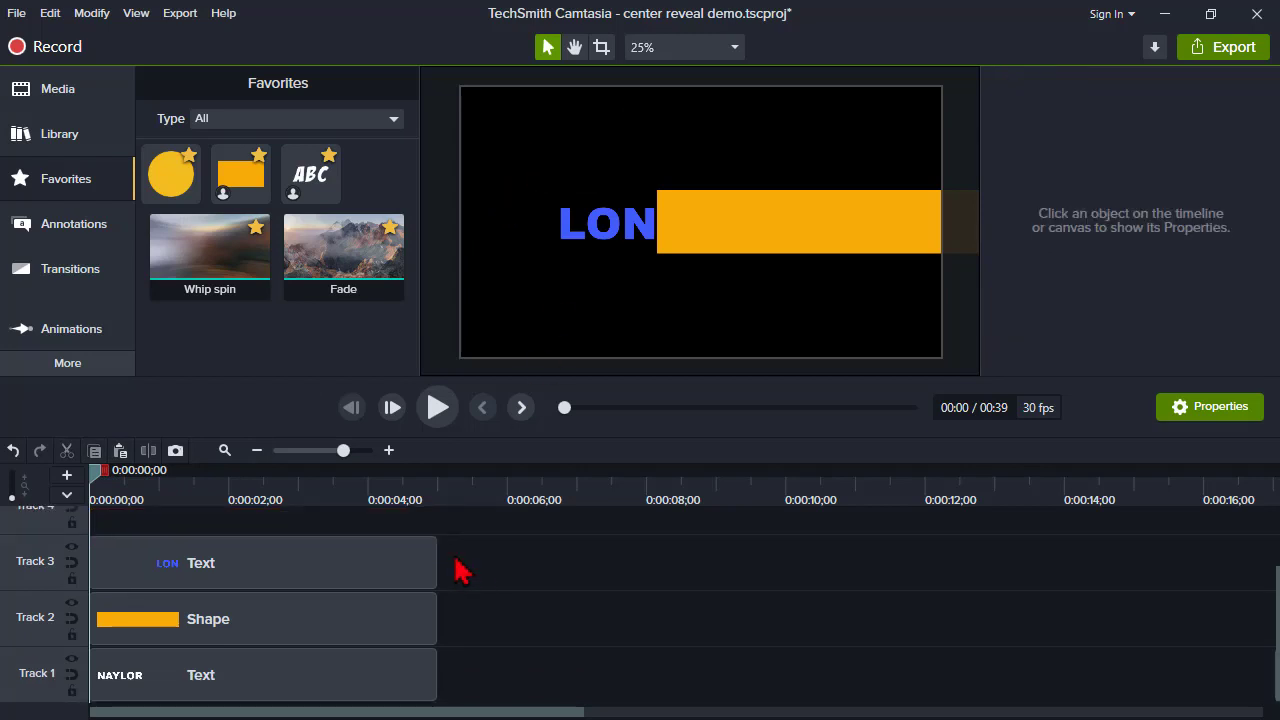
pyautogui.click(380, 573)
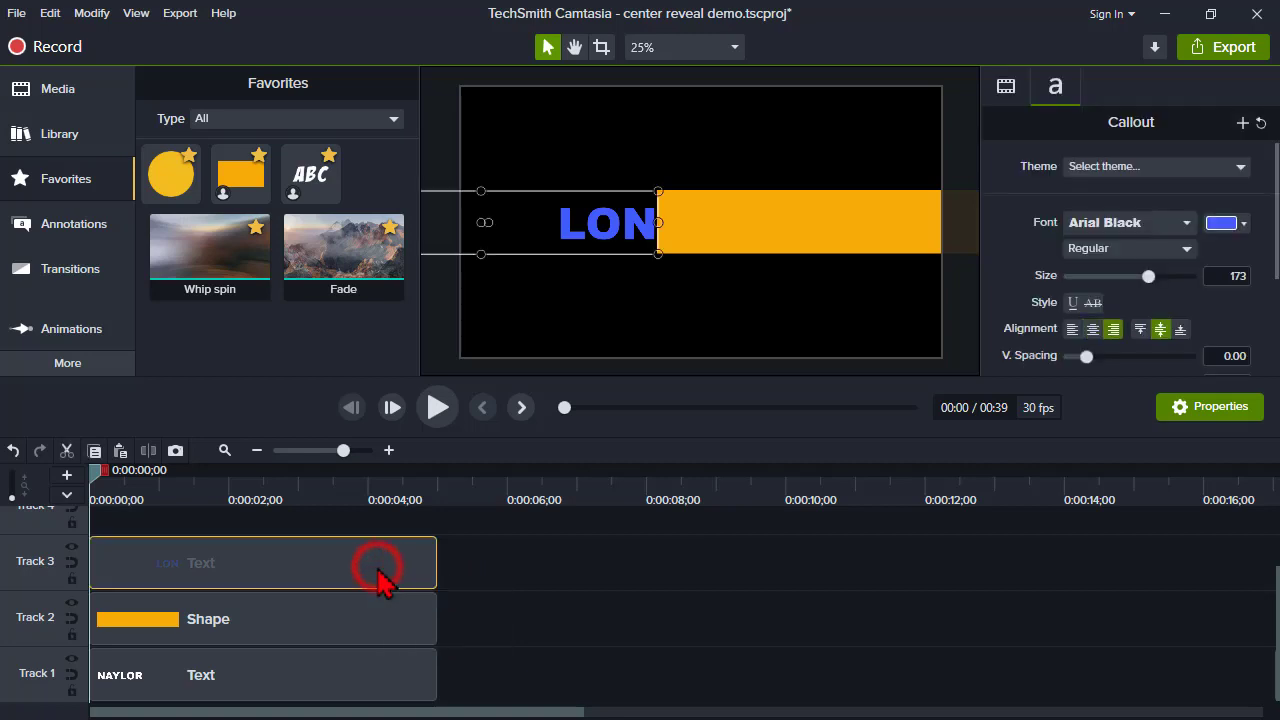
pyautogui.moveTo(490, 380); pyautogui.dragTo(501, 315)
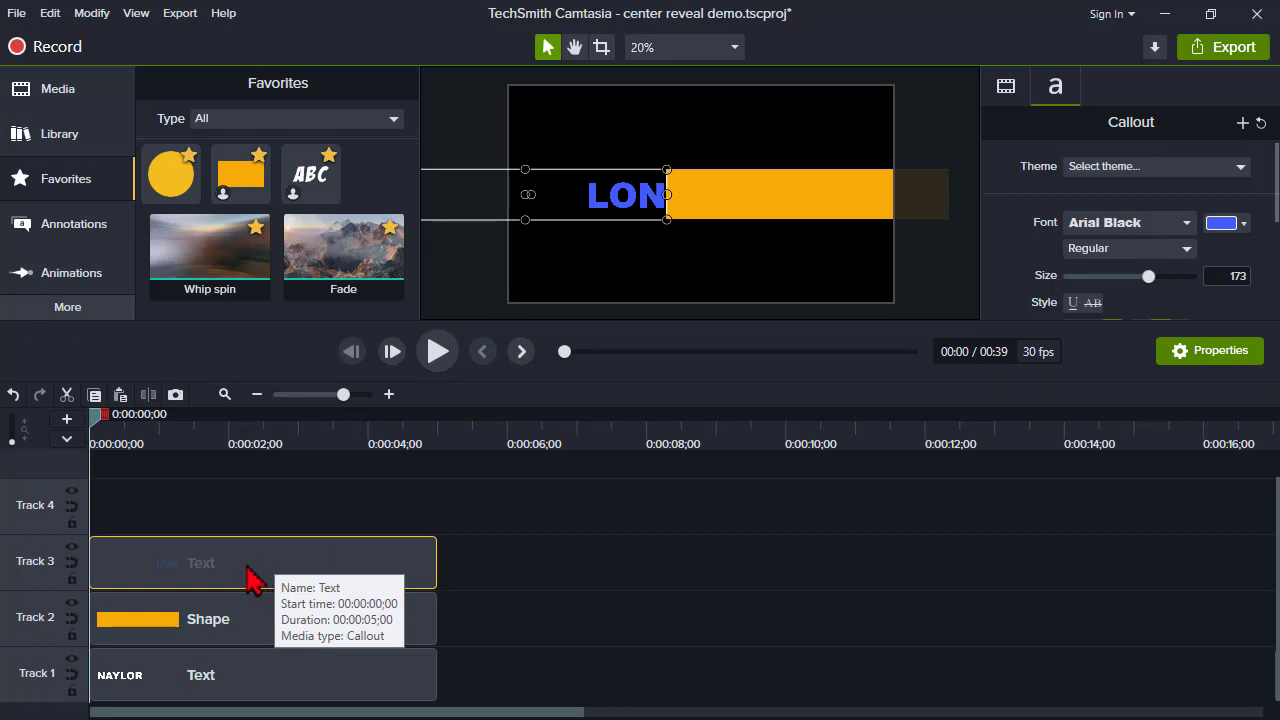
pyautogui.hotkey('ctrl', 'c')
pyautogui.hotkey('ctrl', 'v')
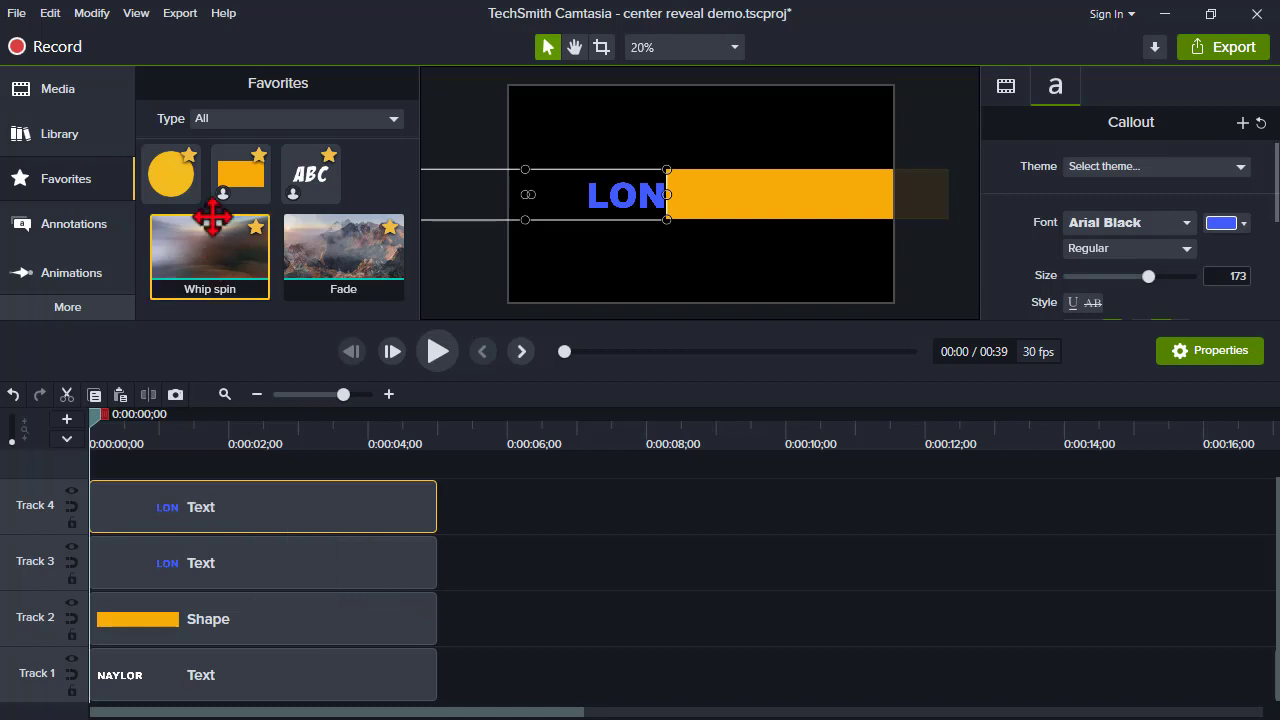
pyautogui.moveTo(235, 175); pyautogui.dragTo(246, 503)
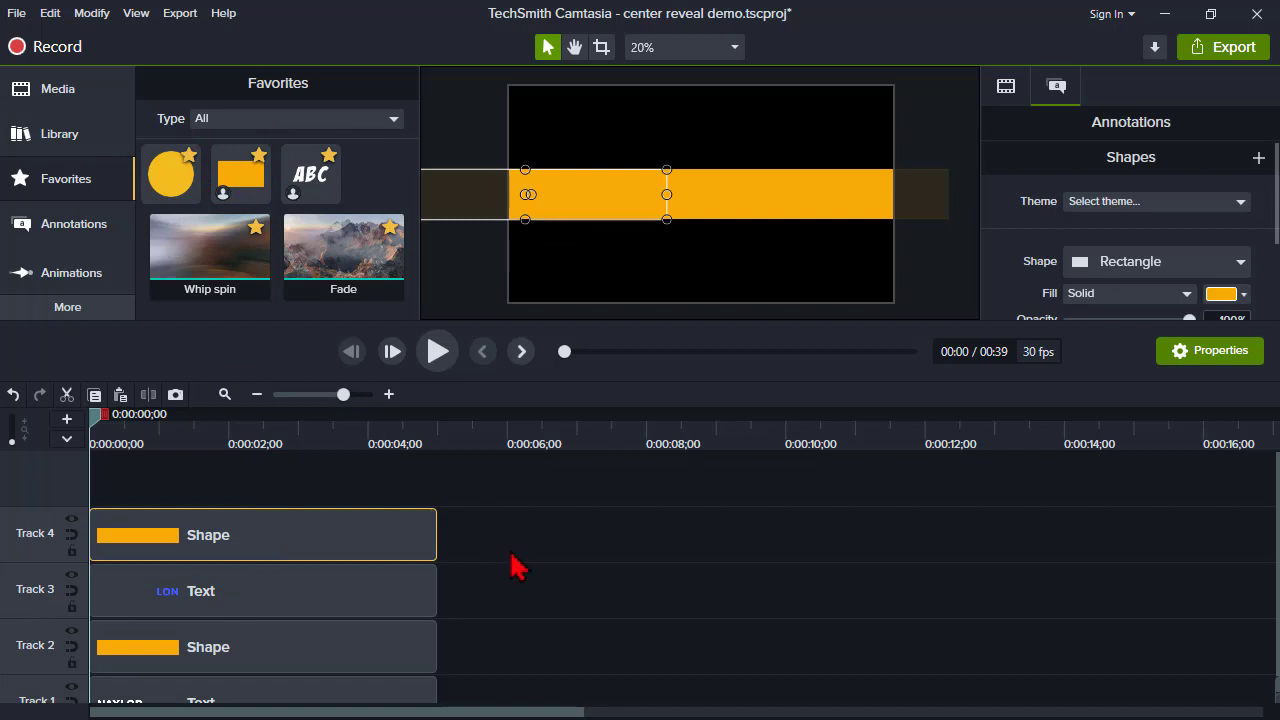
pyautogui.scroll(-1, 517, 566)
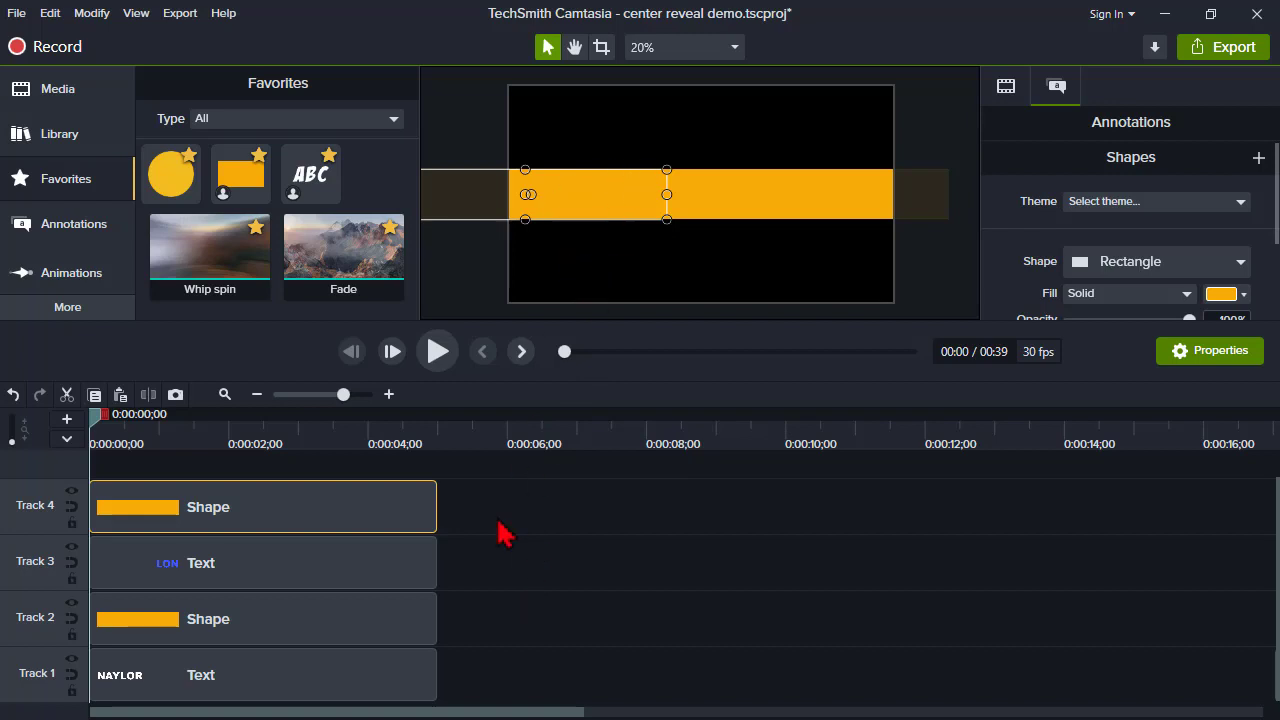
# Set the track matte mode of both rectangle tracks, Track 4 and Track 2, to Alpha
pyautogui.click(71, 505)
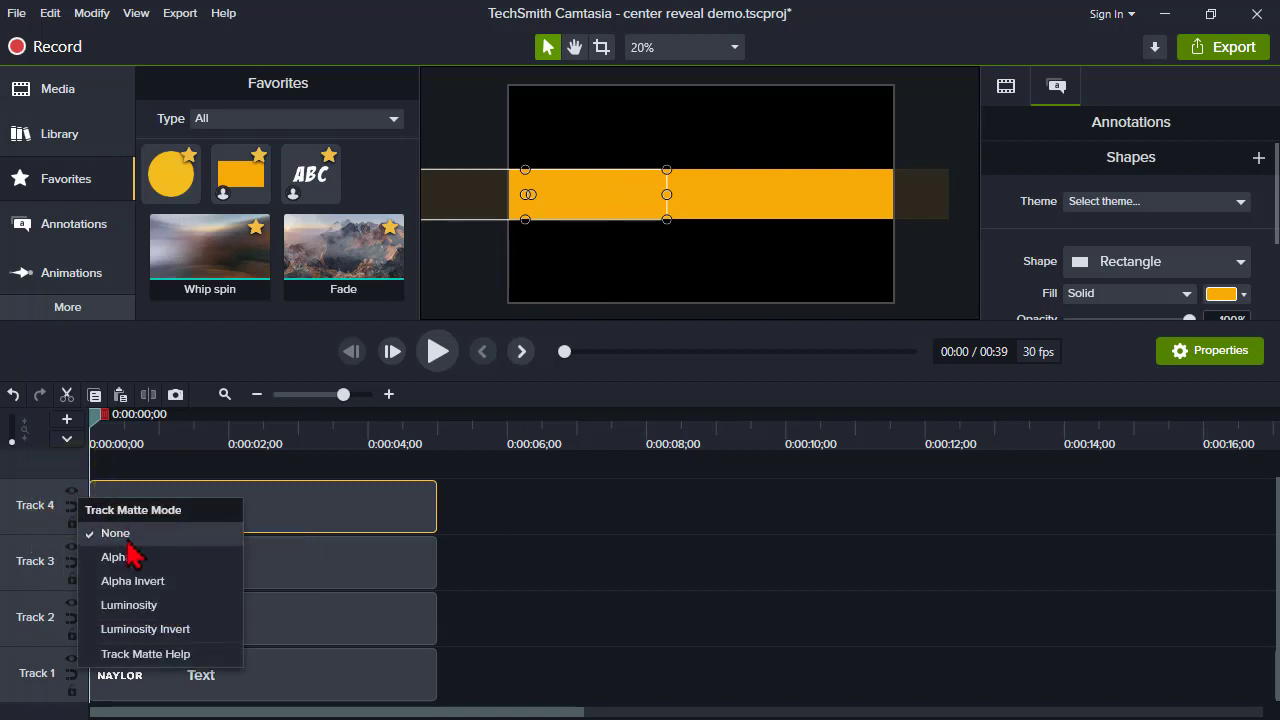
pyautogui.click(118, 557)
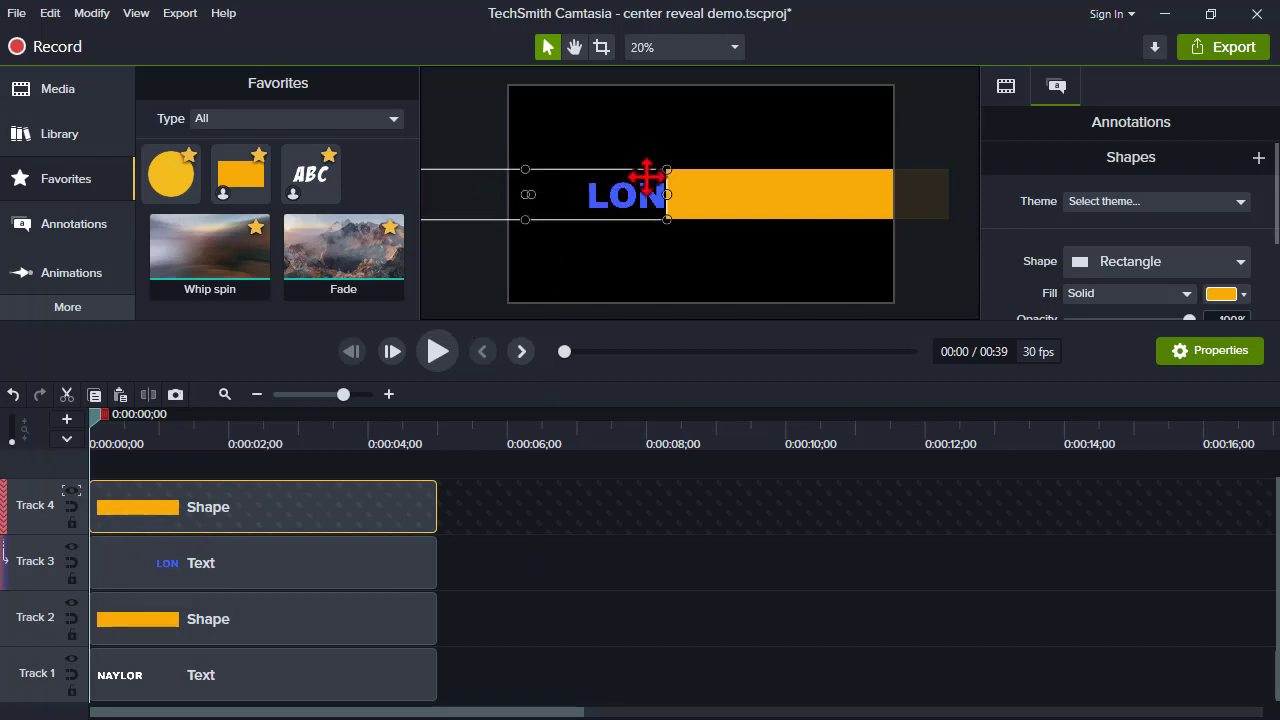
pyautogui.click(71, 604)
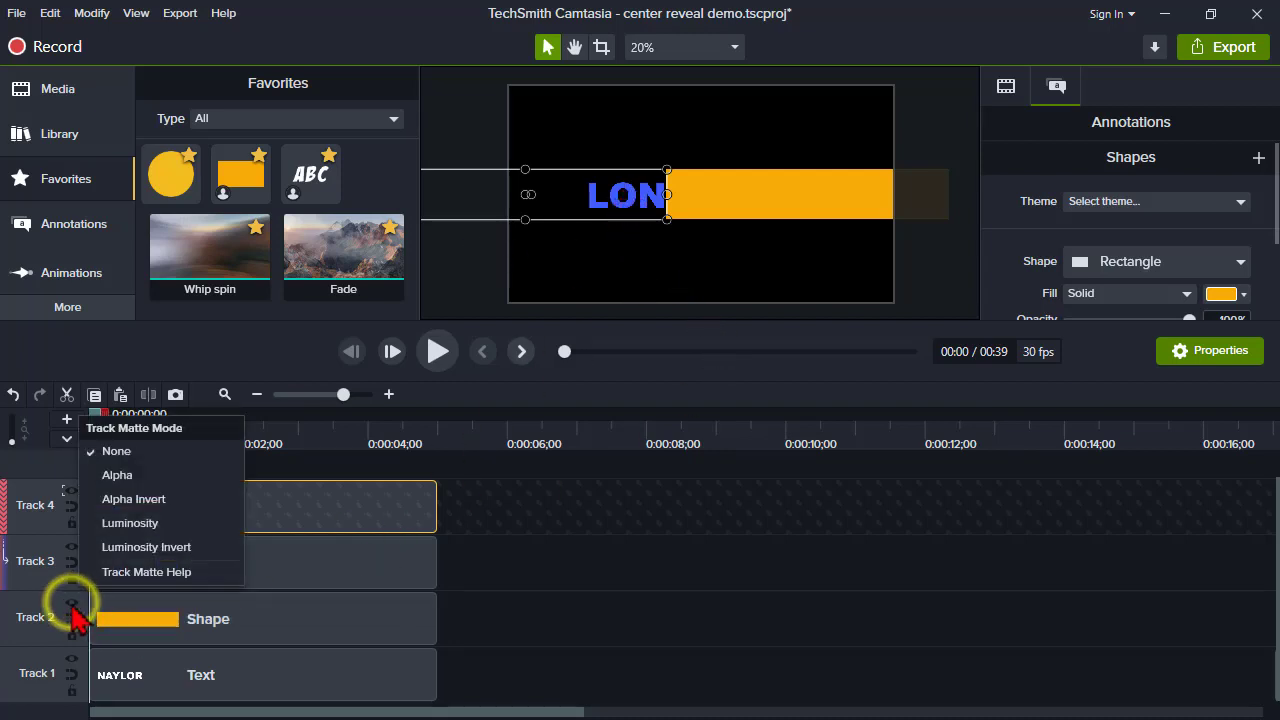
pyautogui.click(124, 480)
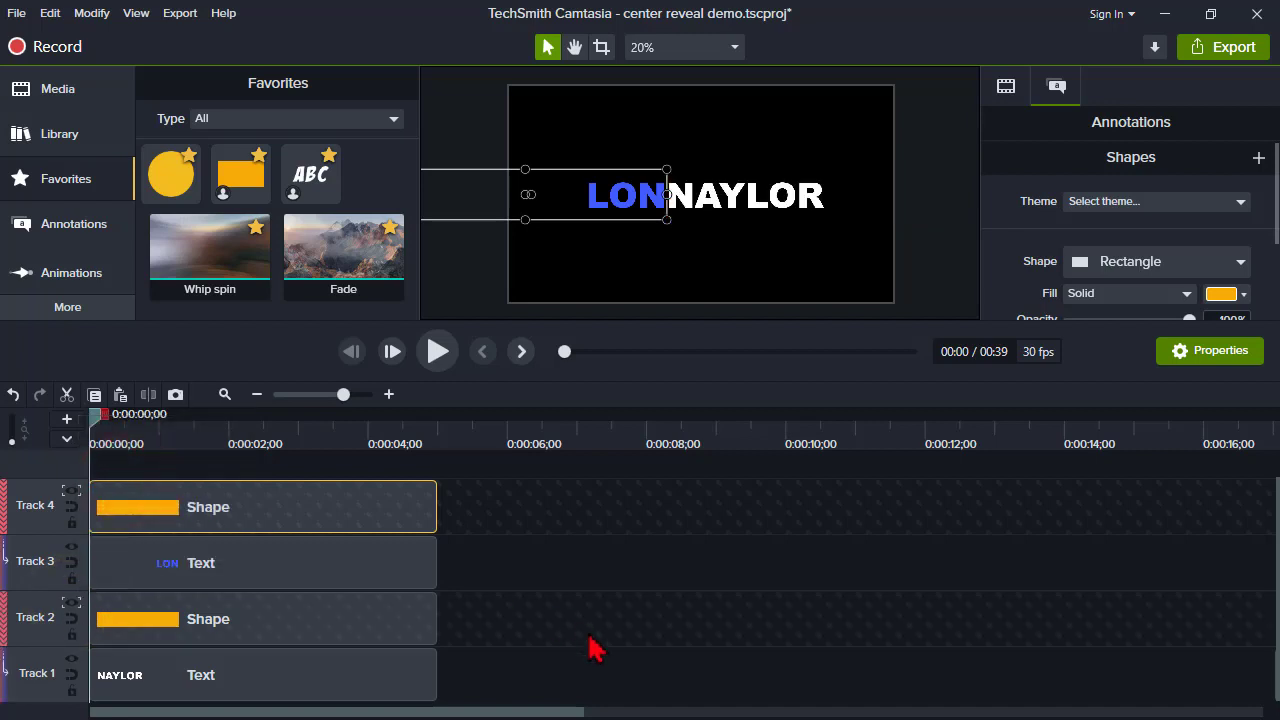
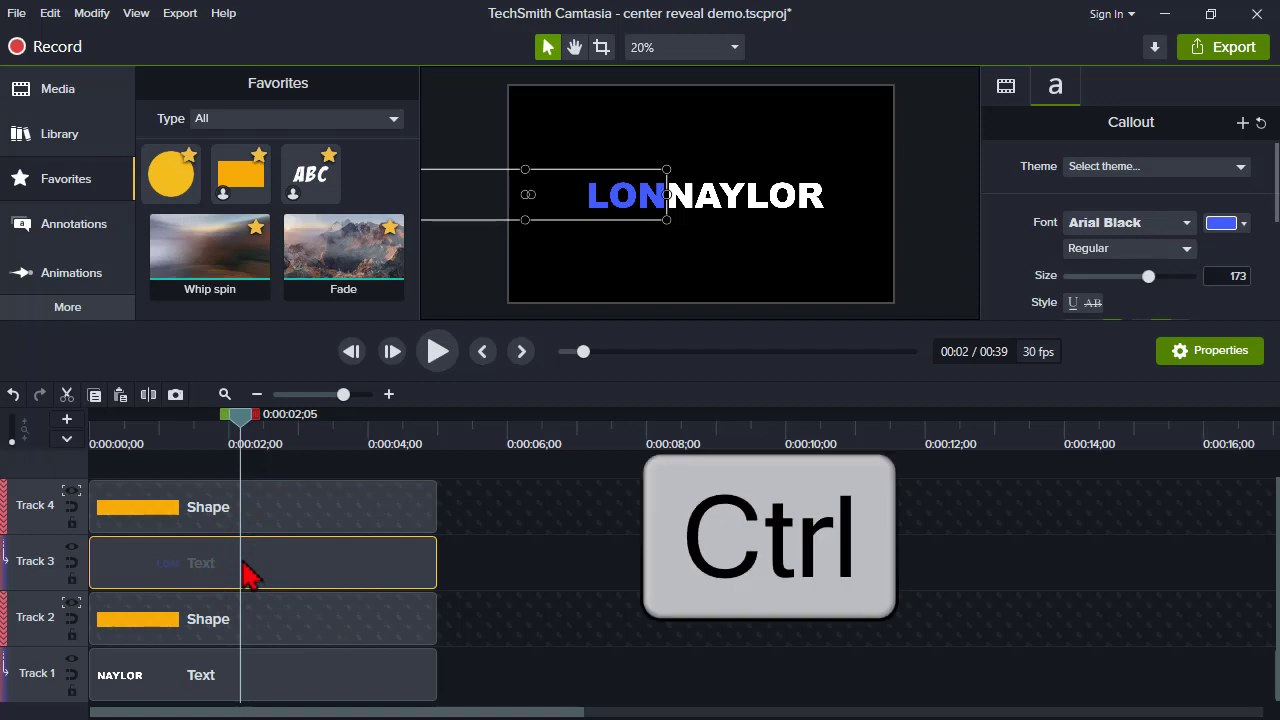
# Add a Custom animation ending at 0:00:02;05 to both text clips on Tracks 3 and 1
pyautogui.keyDown('ctrl'); pyautogui.click(244, 675); pyautogui.keyUp('ctrl')
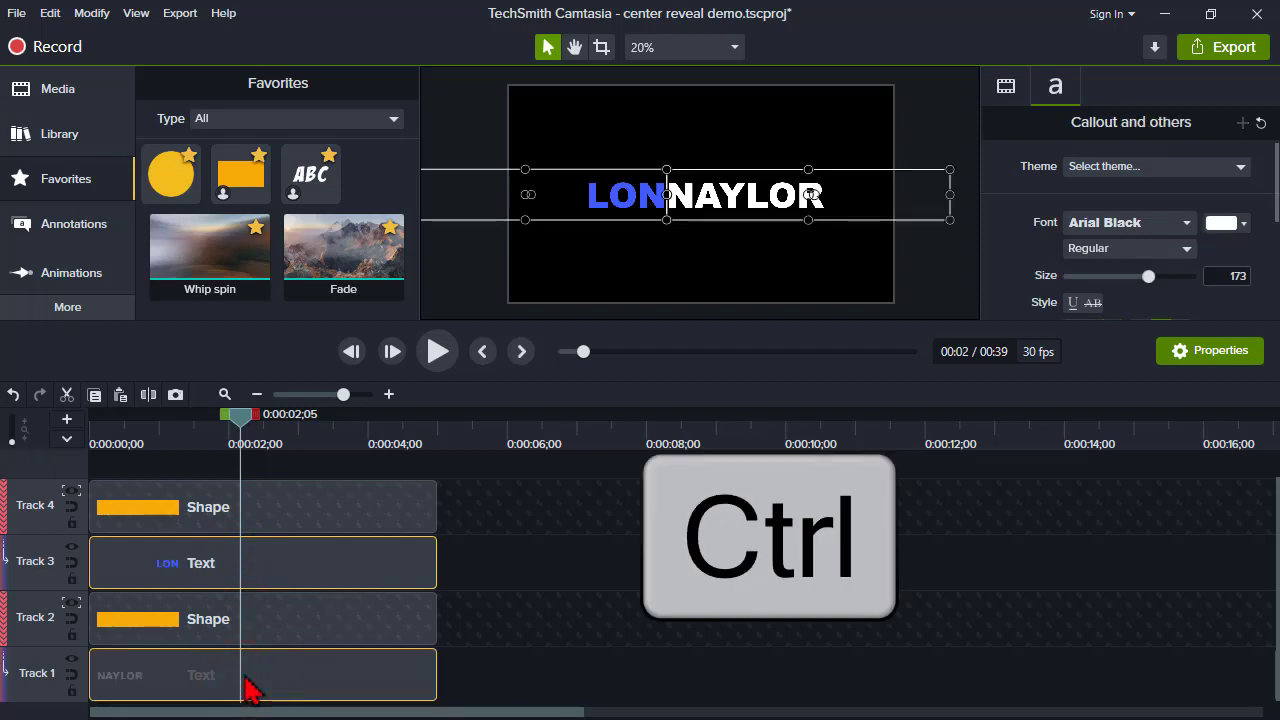
pyautogui.click(105, 268)
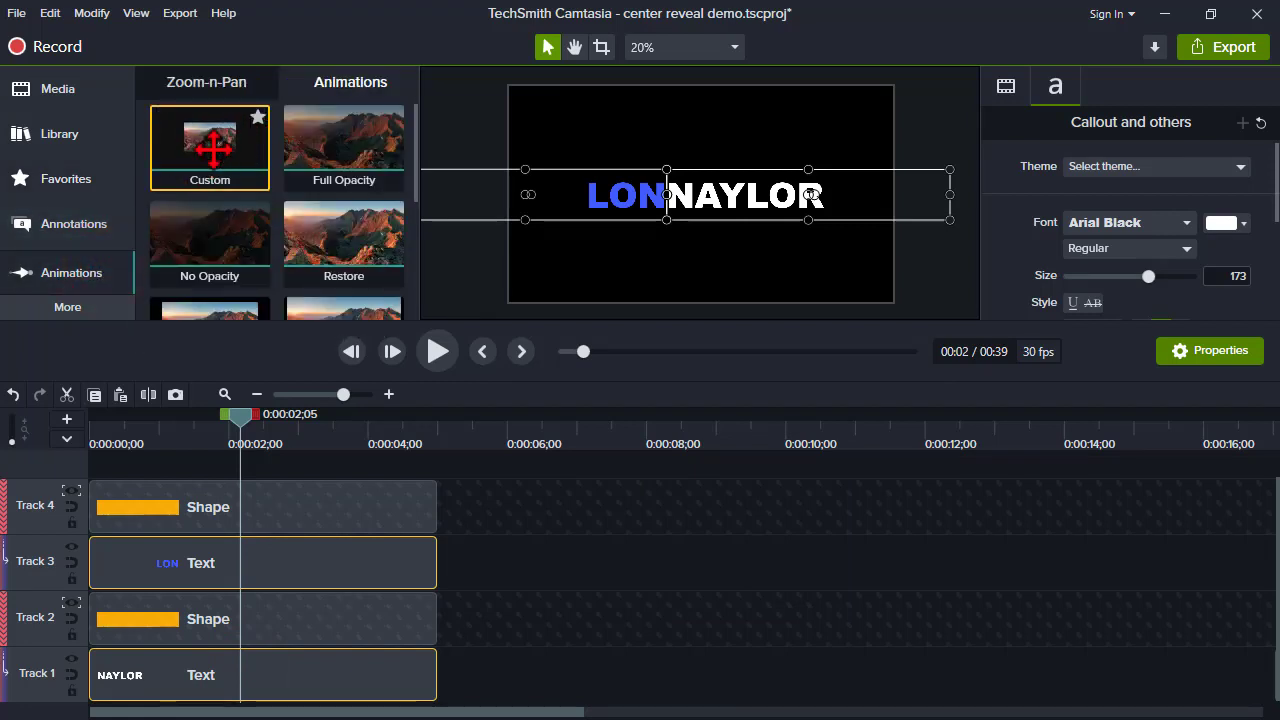
pyautogui.rightClick(237, 160)
pyautogui.click(245, 166)
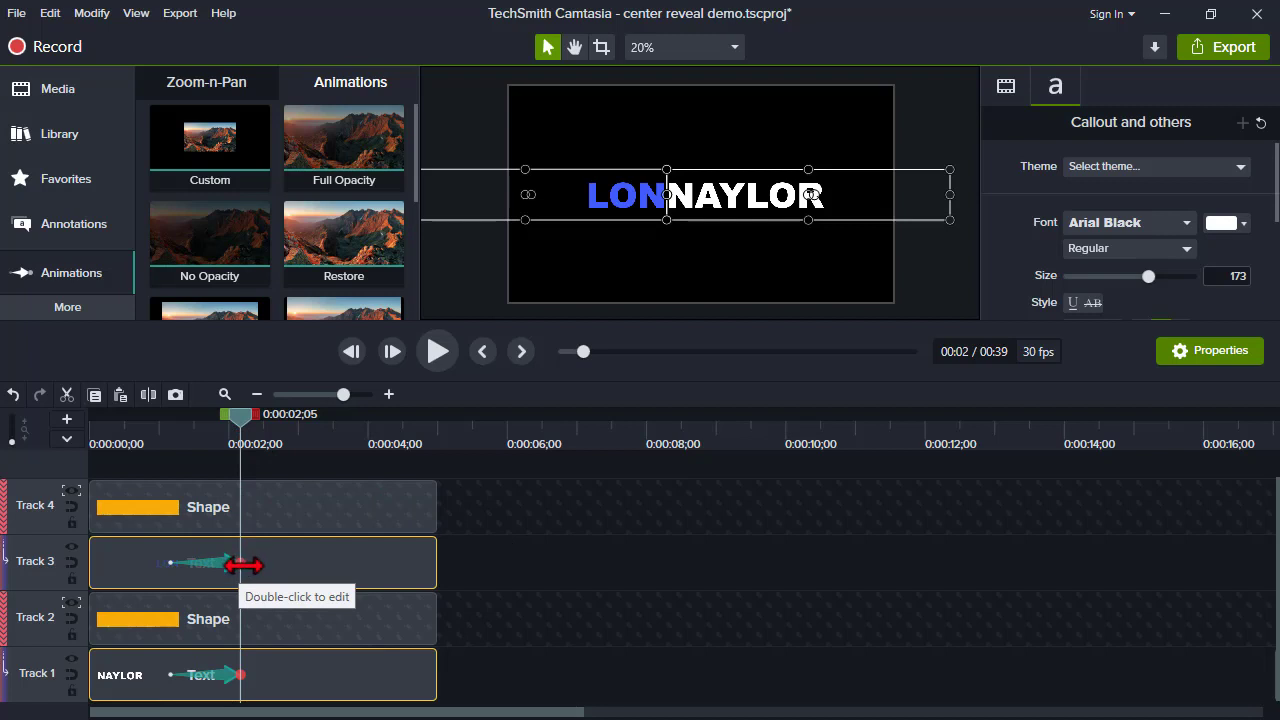
# At the animation start, 0:00:01;05, slide the first-name text horizontally to the right until its matte hides it completely
pyautogui.moveTo(240, 423); pyautogui.dragTo(176, 440)
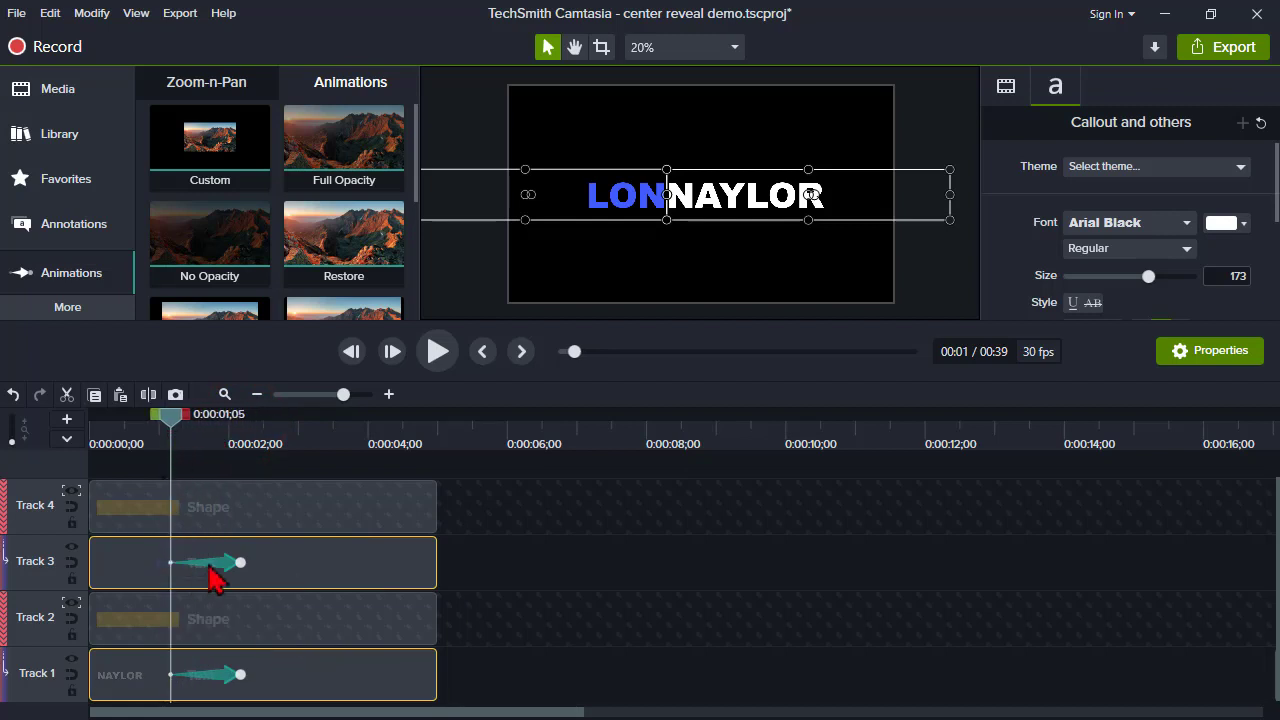
pyautogui.click(210, 563)
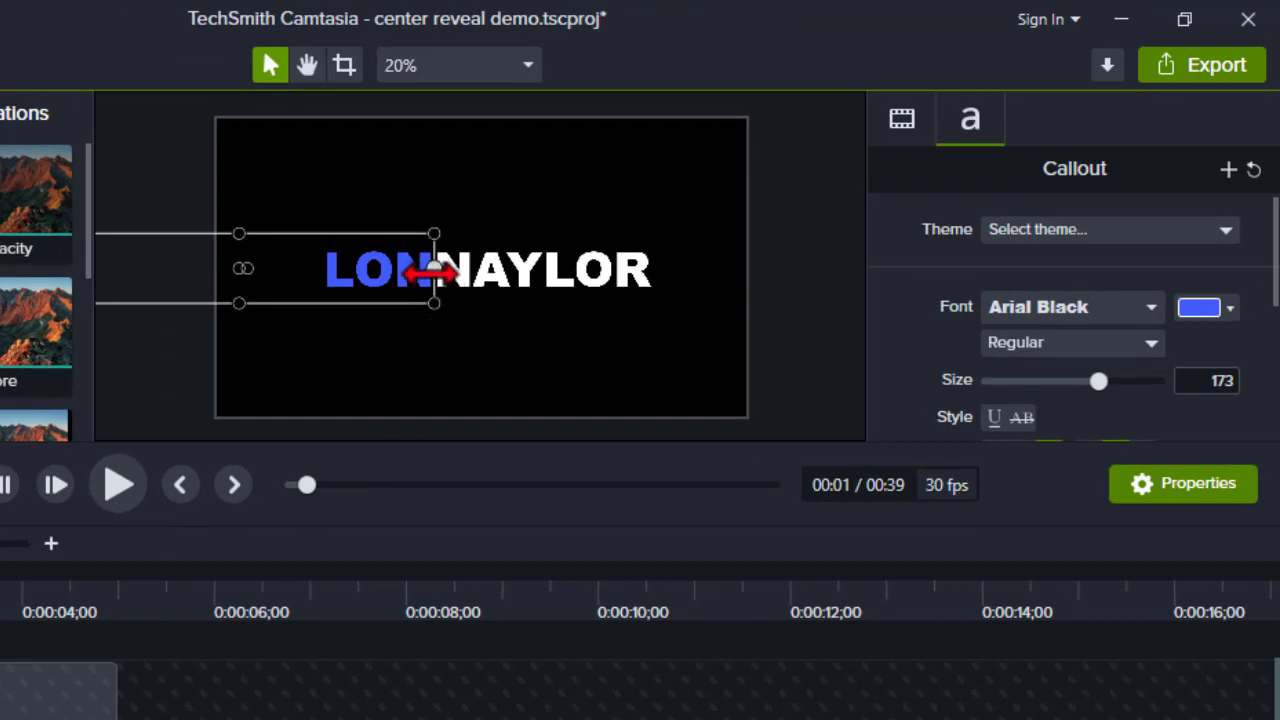
pyautogui.moveTo(239, 272); pyautogui.dragTo(348, 272)
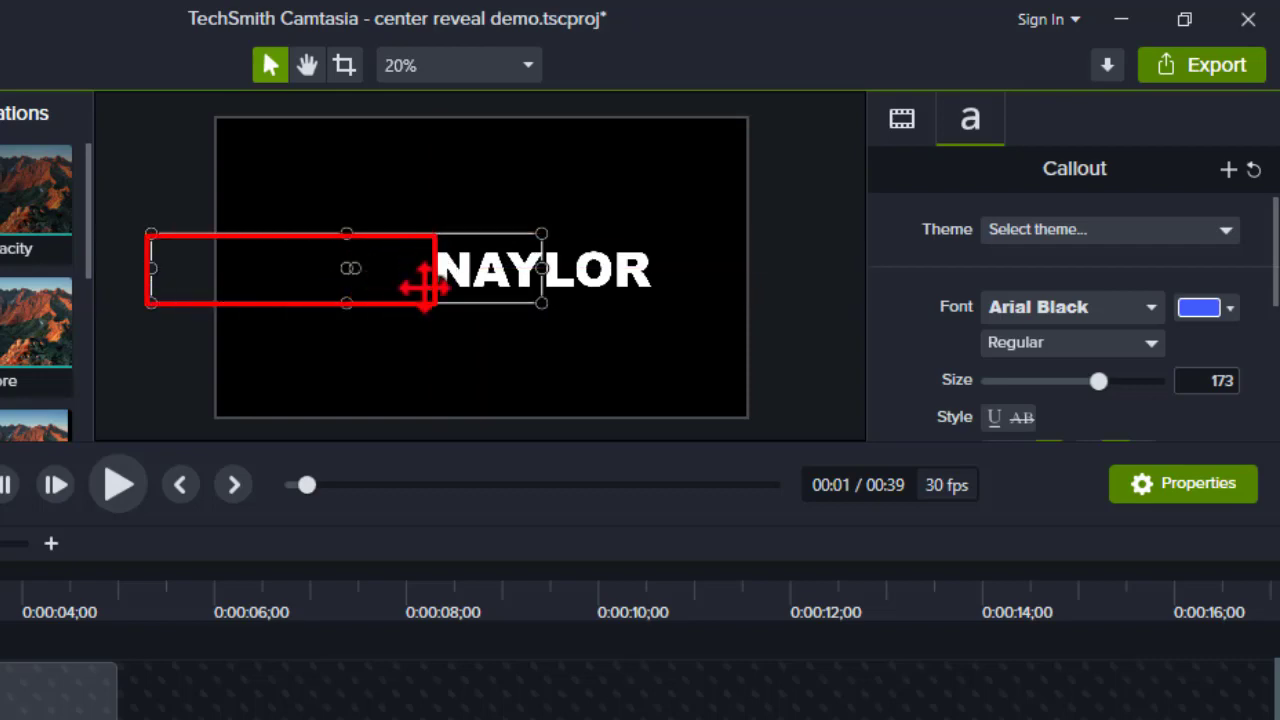
# Lock Track 2, slide the last-name text left at 0:00:01;05 until its matte hides it, and unlock the track again
pyautogui.click(632, 268)
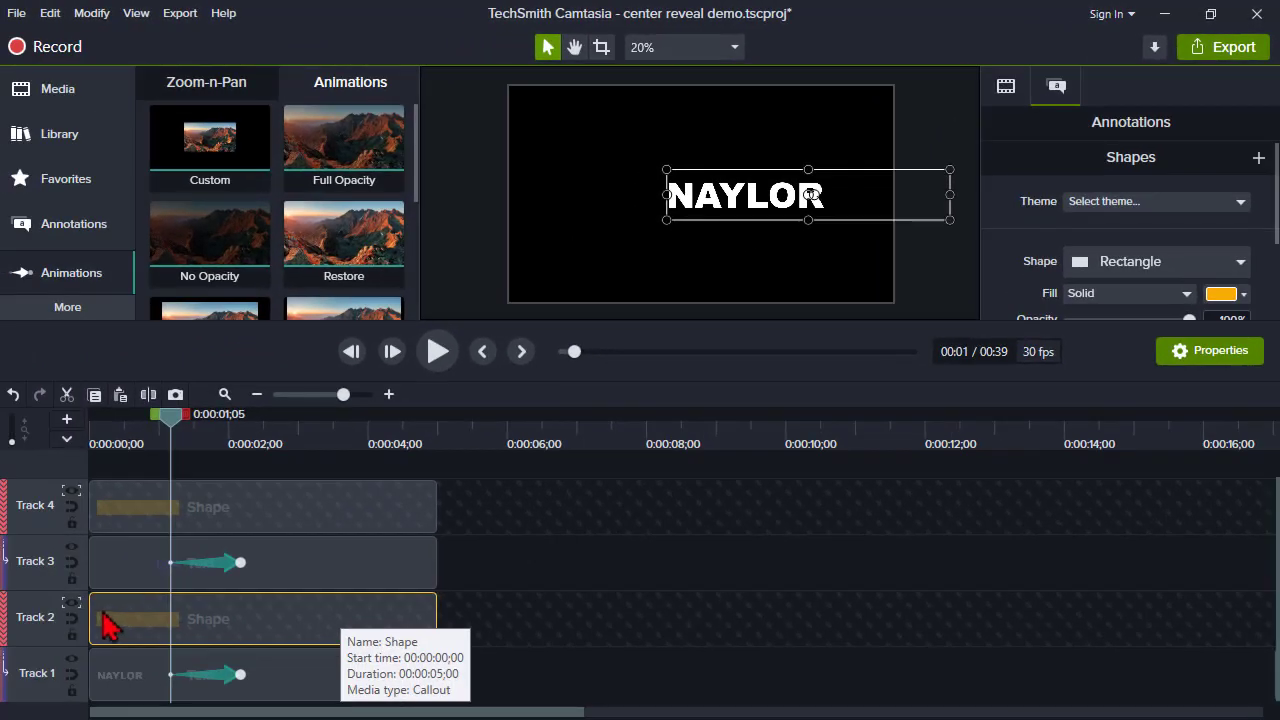
pyautogui.click(71, 636)
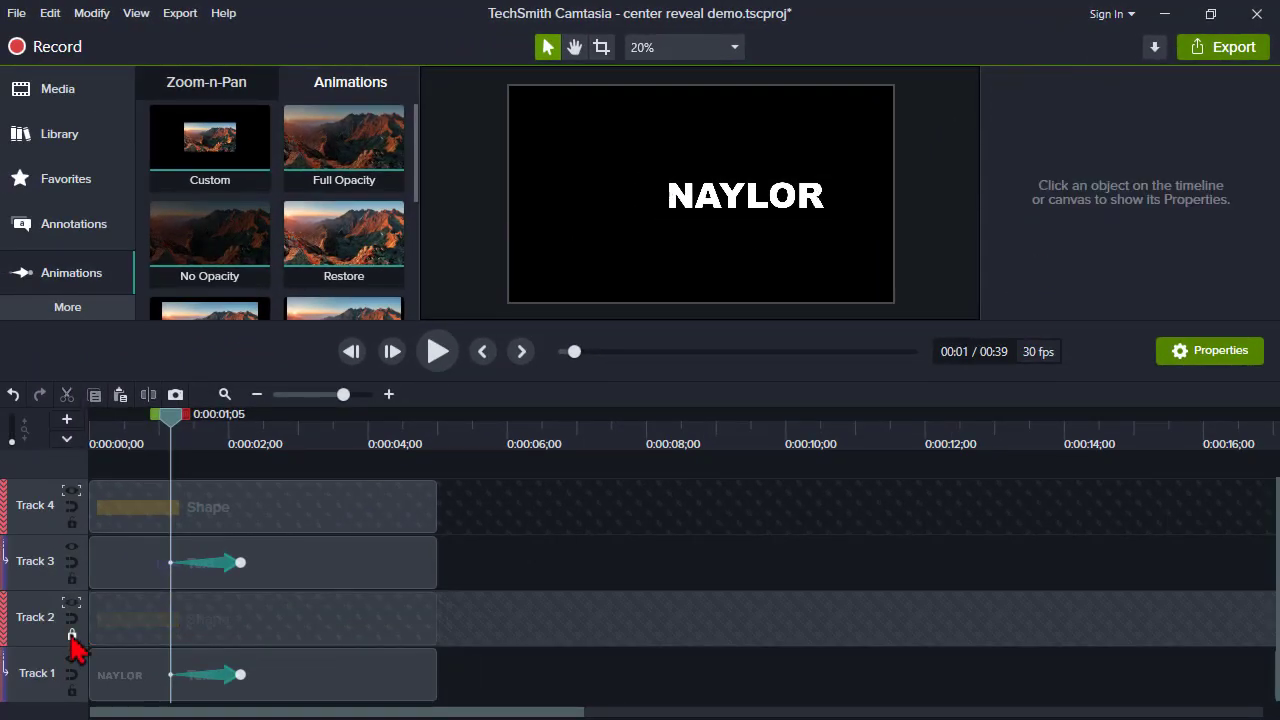
pyautogui.click(215, 688)
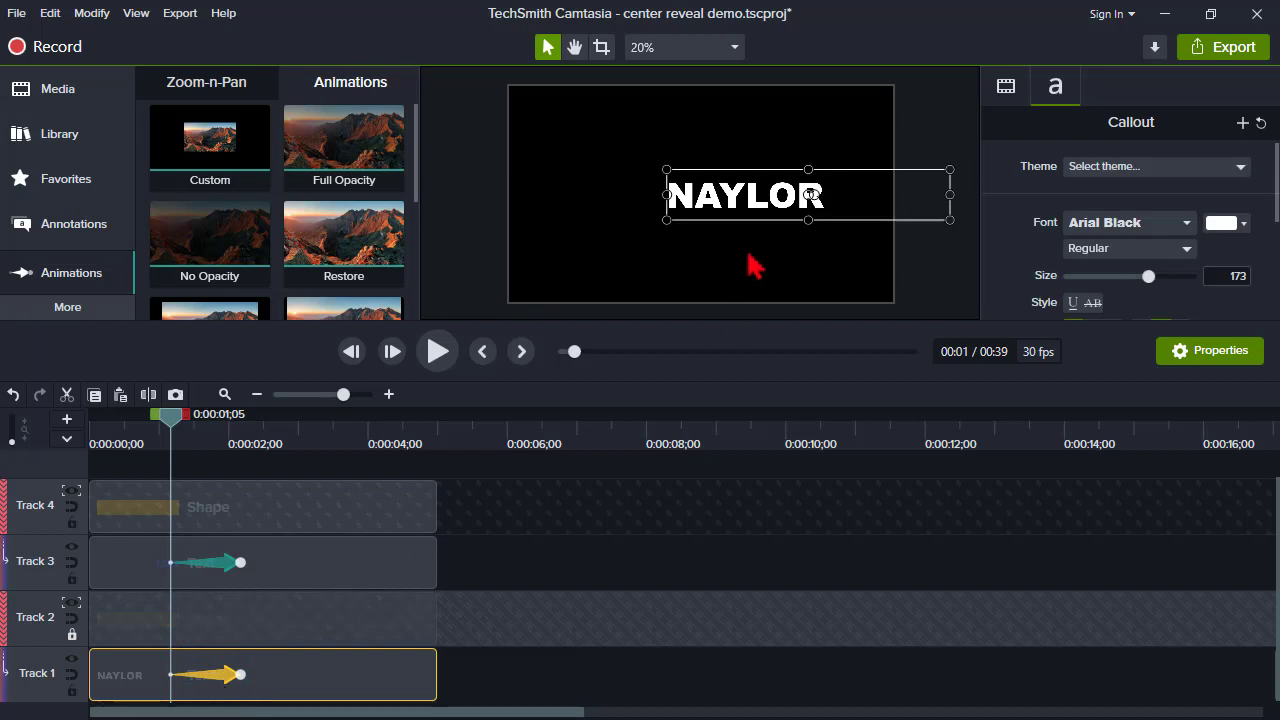
pyautogui.moveTo(752, 201); pyautogui.dragTo(599, 212)
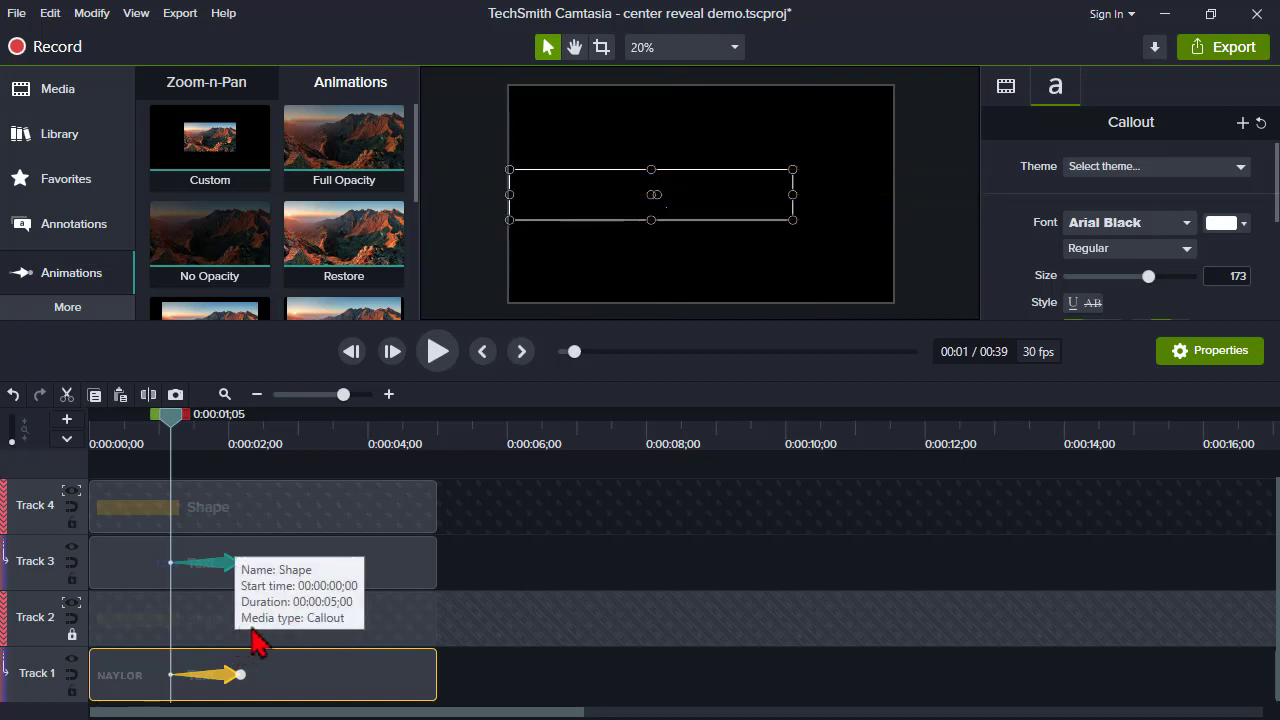
pyautogui.click(71, 635)
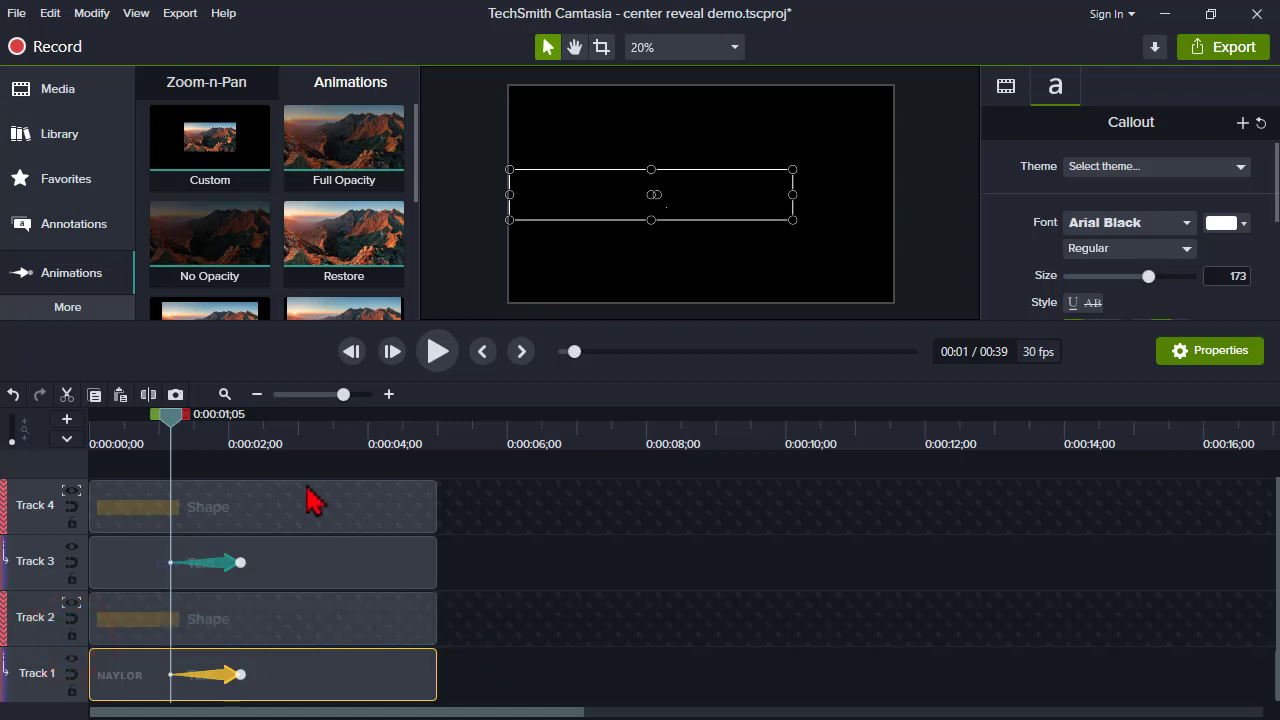
# Move both texts' Custom animations together to the start of their clips and play the reveal from 0:00:00;00
pyautogui.press('ctrl')
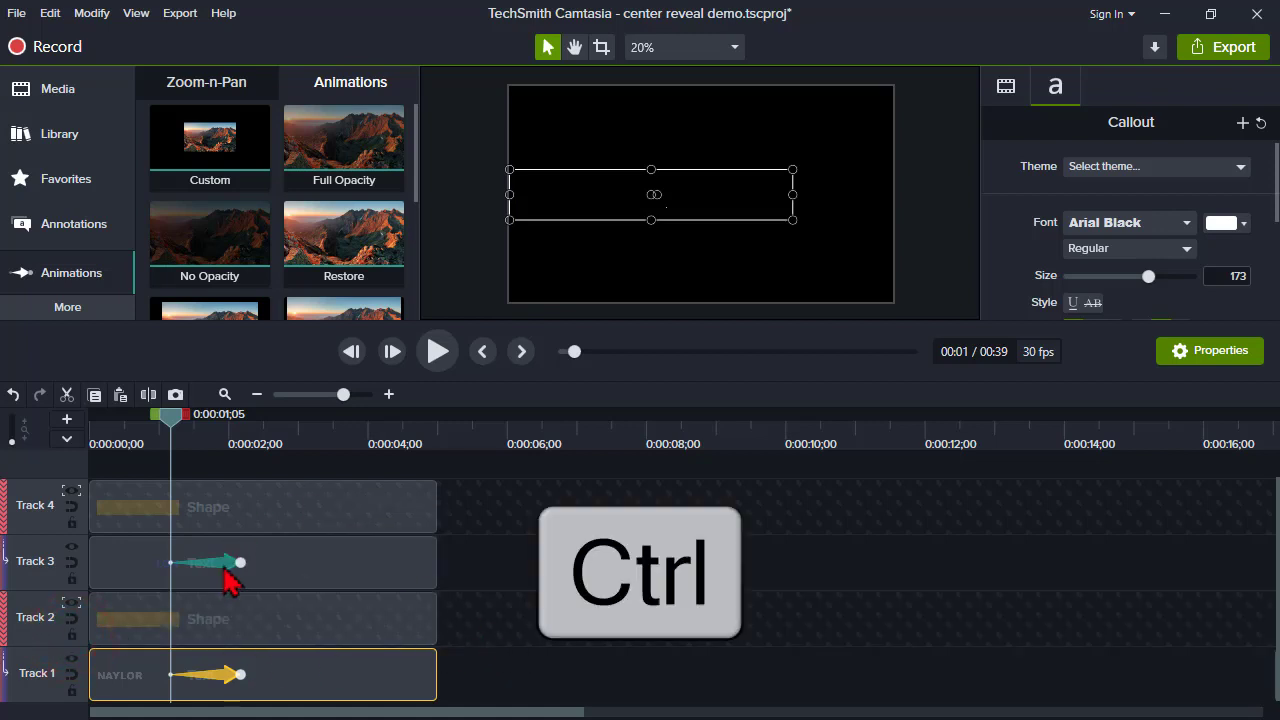
pyautogui.keyDown('ctrl'); pyautogui.click(223, 570); pyautogui.keyUp('ctrl')
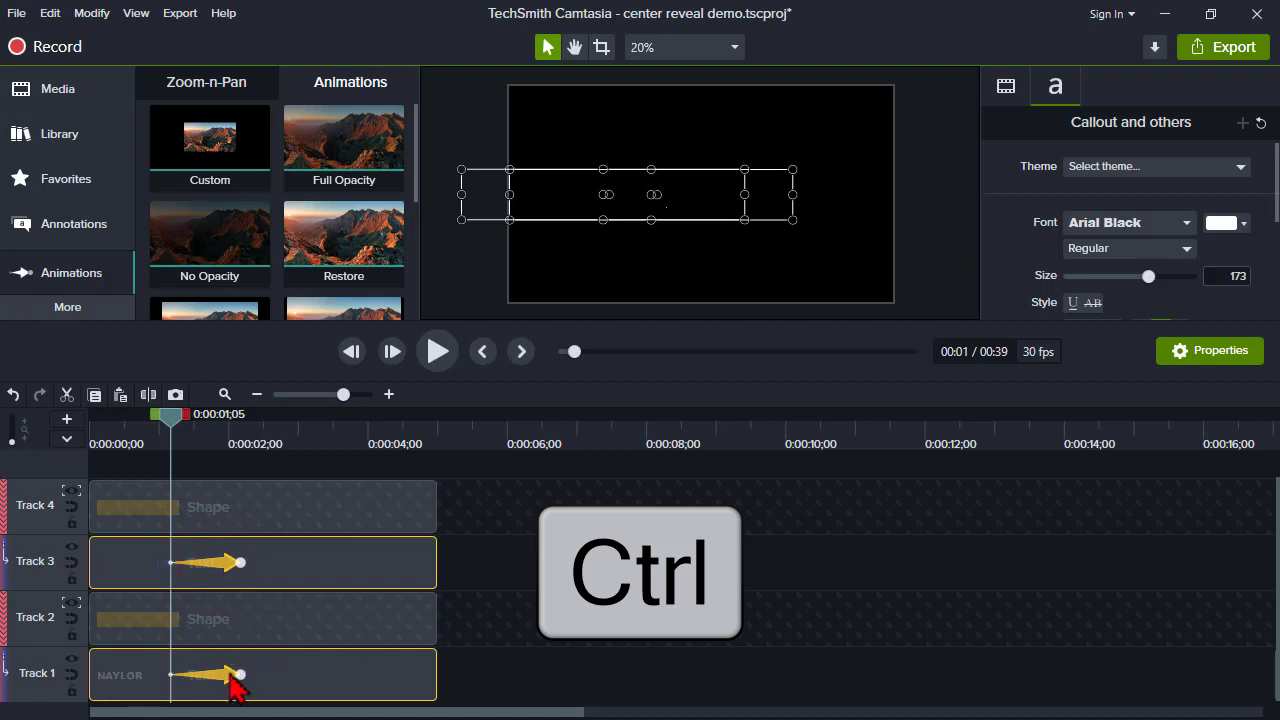
pyautogui.moveTo(226, 675); pyautogui.dragTo(173, 678)
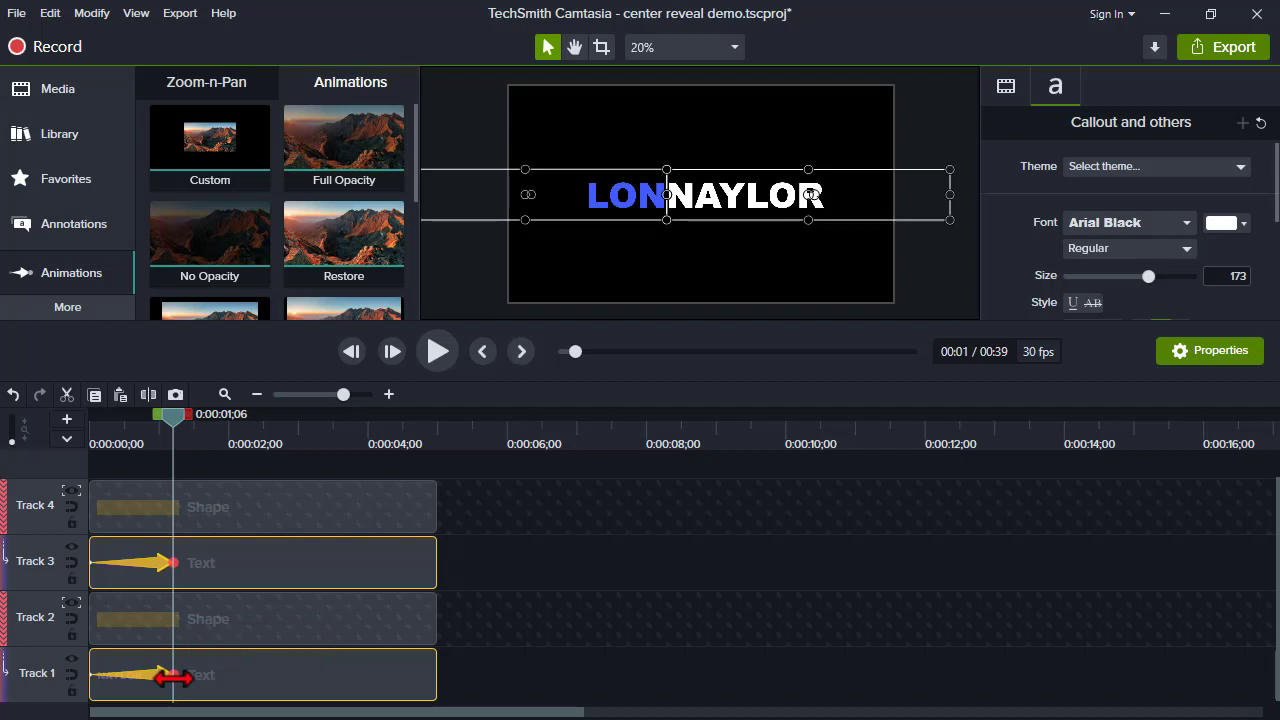
pyautogui.moveTo(177, 428); pyautogui.dragTo(96, 420)
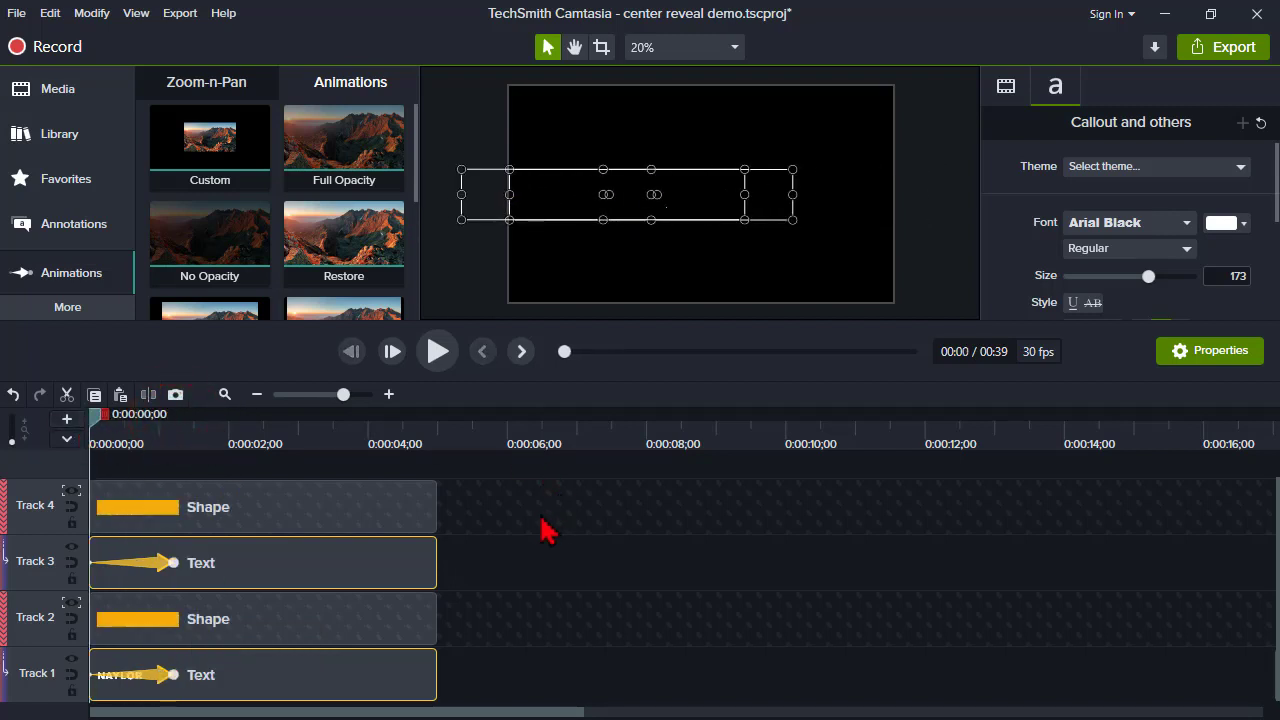
pyautogui.click(345, 462)
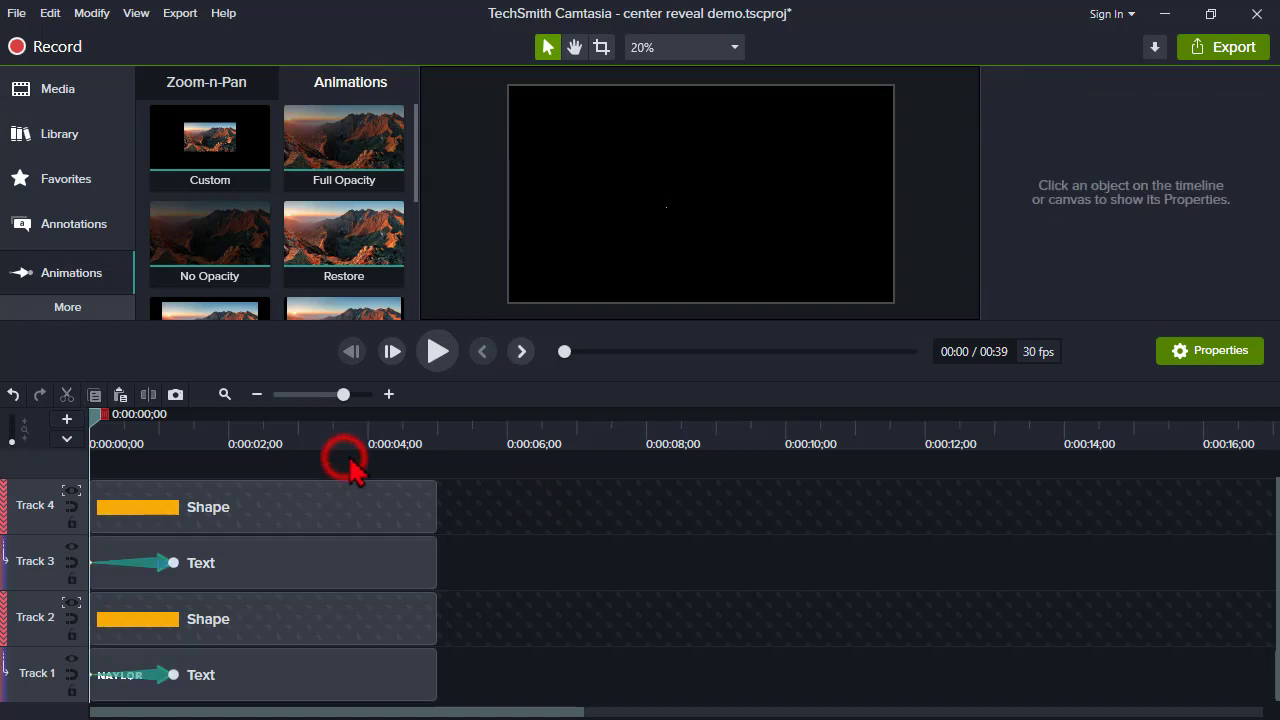
pyautogui.click(439, 355)
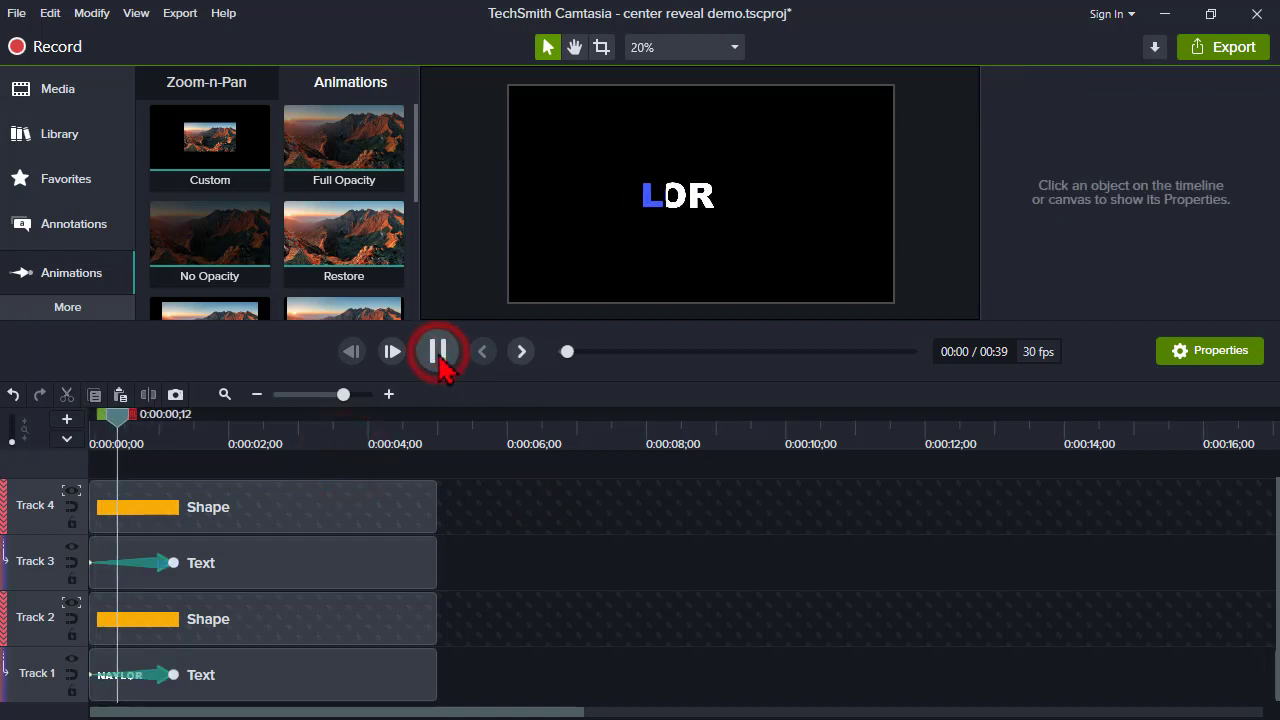
pyautogui.click(439, 357)
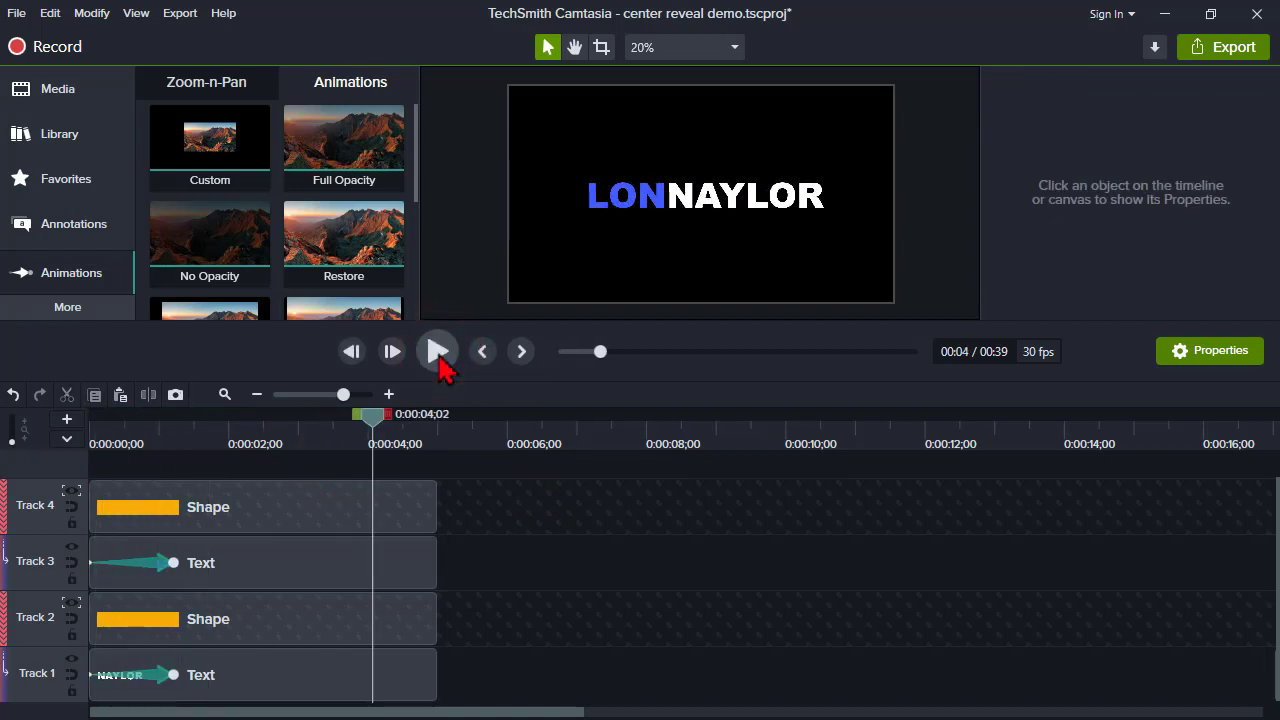
# Add a Restore animation to the first-name text on Track 3, preview it, and shift it to finish at the clip's end
pyautogui.click(373, 568)
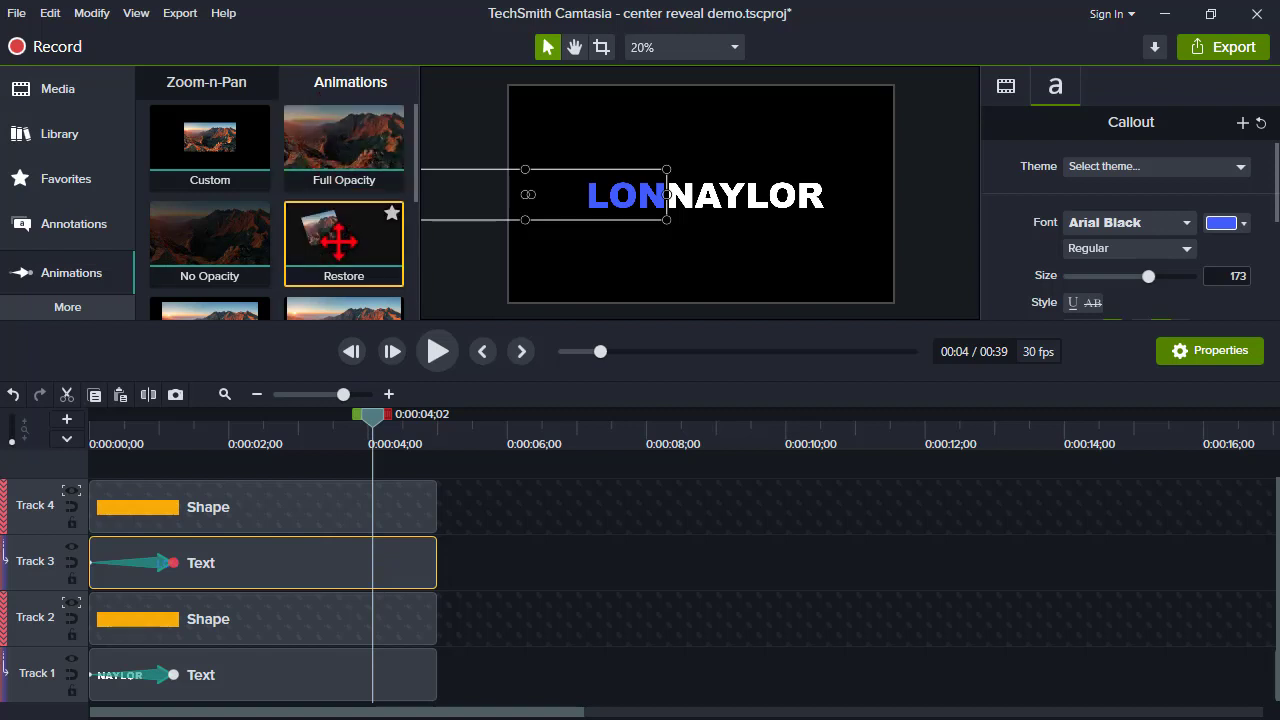
pyautogui.rightClick(345, 250)
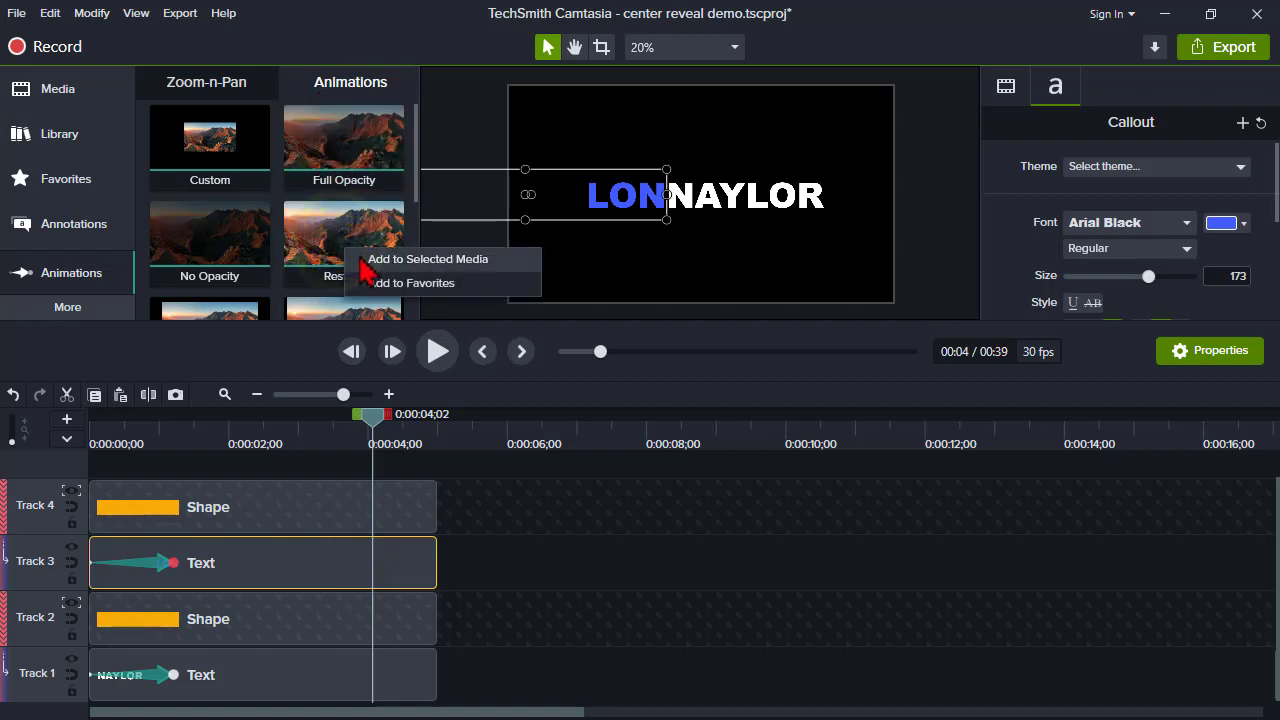
pyautogui.click(362, 259)
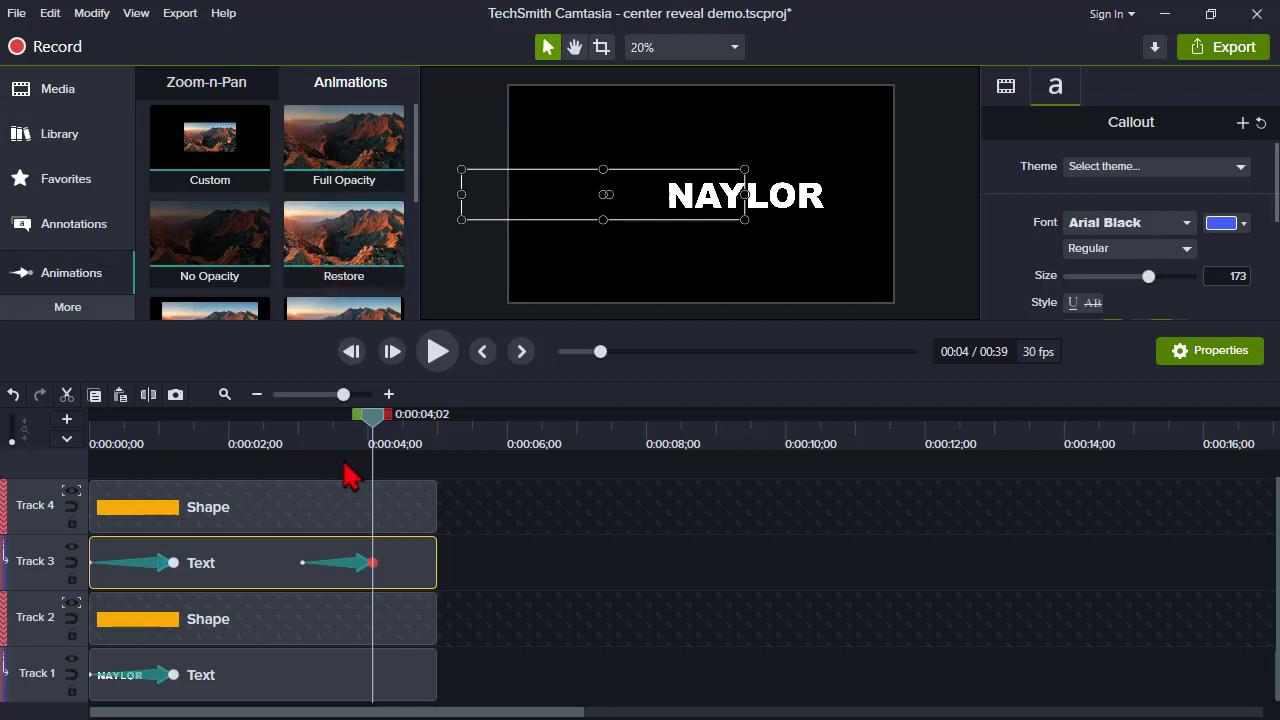
pyautogui.click(296, 438)
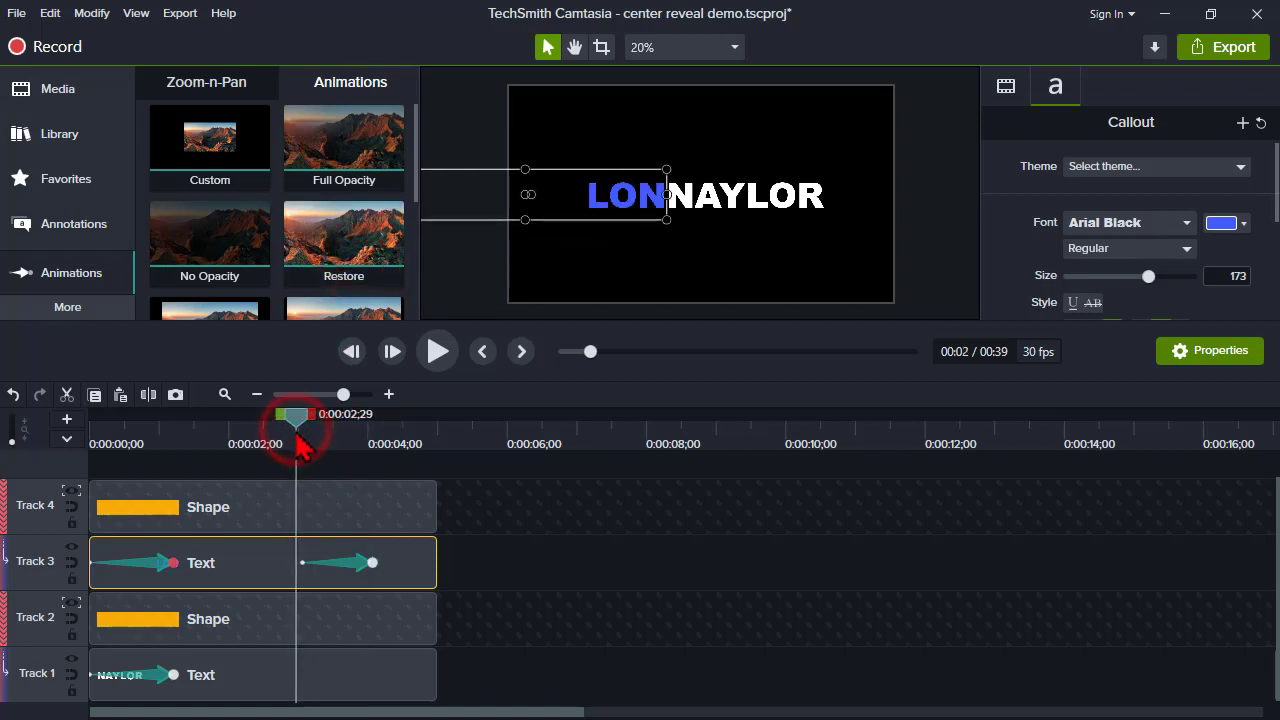
pyautogui.click(438, 352)
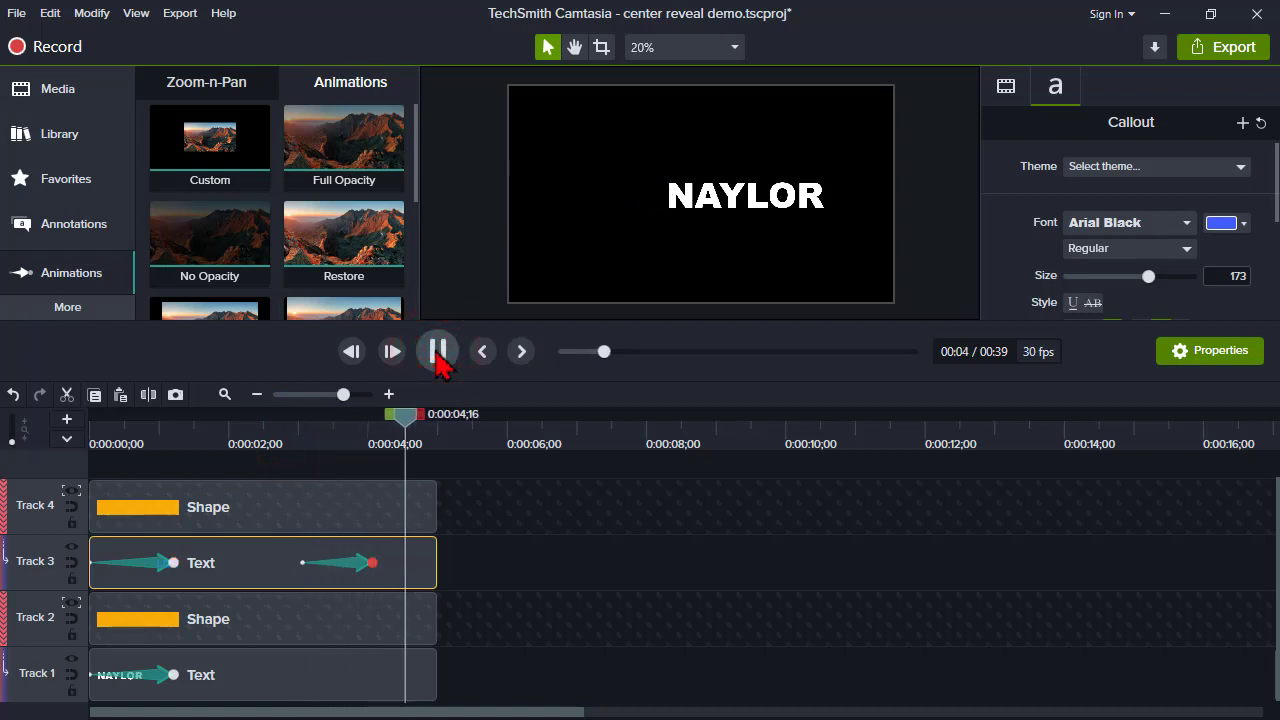
pyautogui.click(436, 350)
pyautogui.click(358, 566)
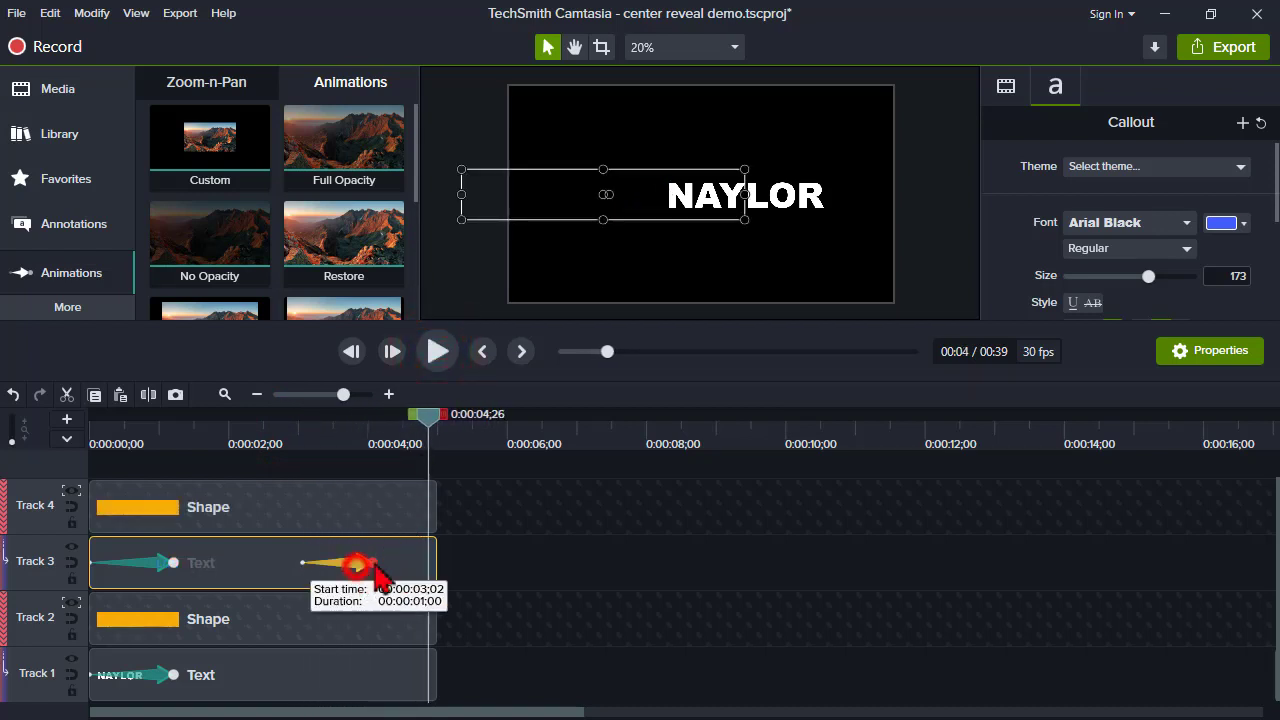
pyautogui.moveTo(359, 566); pyautogui.dragTo(433, 565)
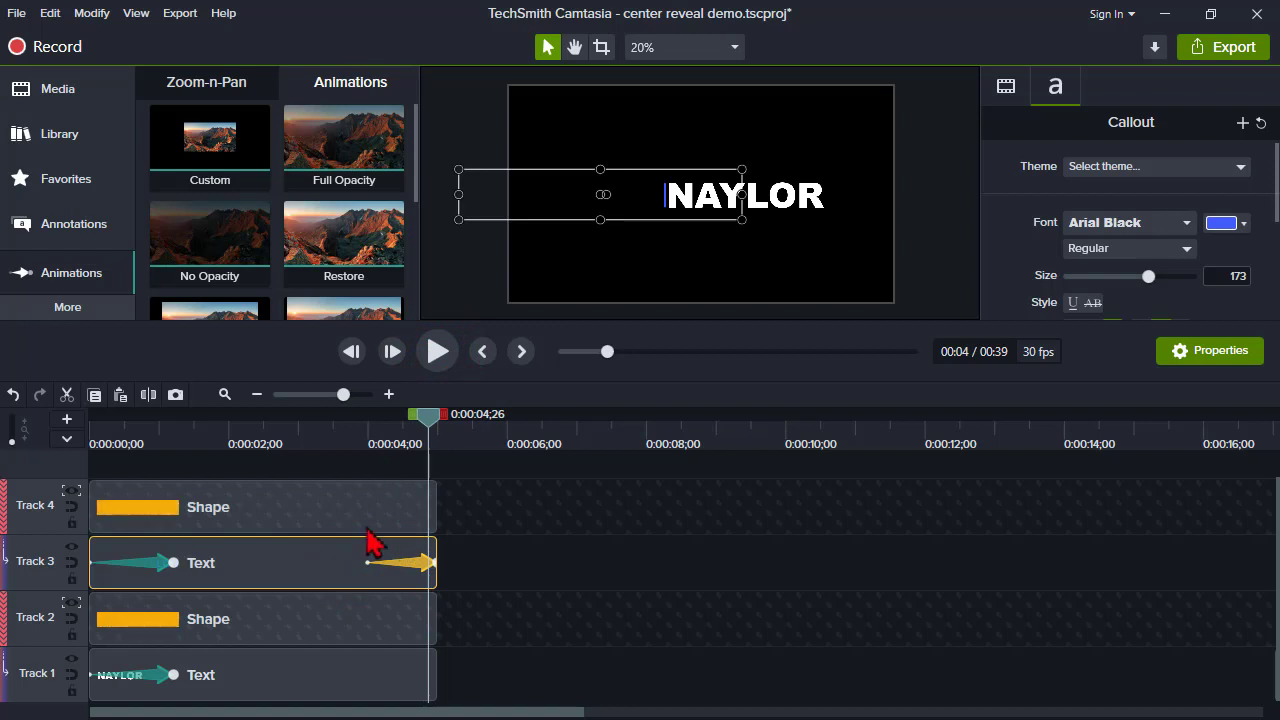
# Add a Restore animation to the last-name text on Track 1, start it at 0:00:04;00 in line with Track 3's, and preview the ending
pyautogui.click(392, 670)
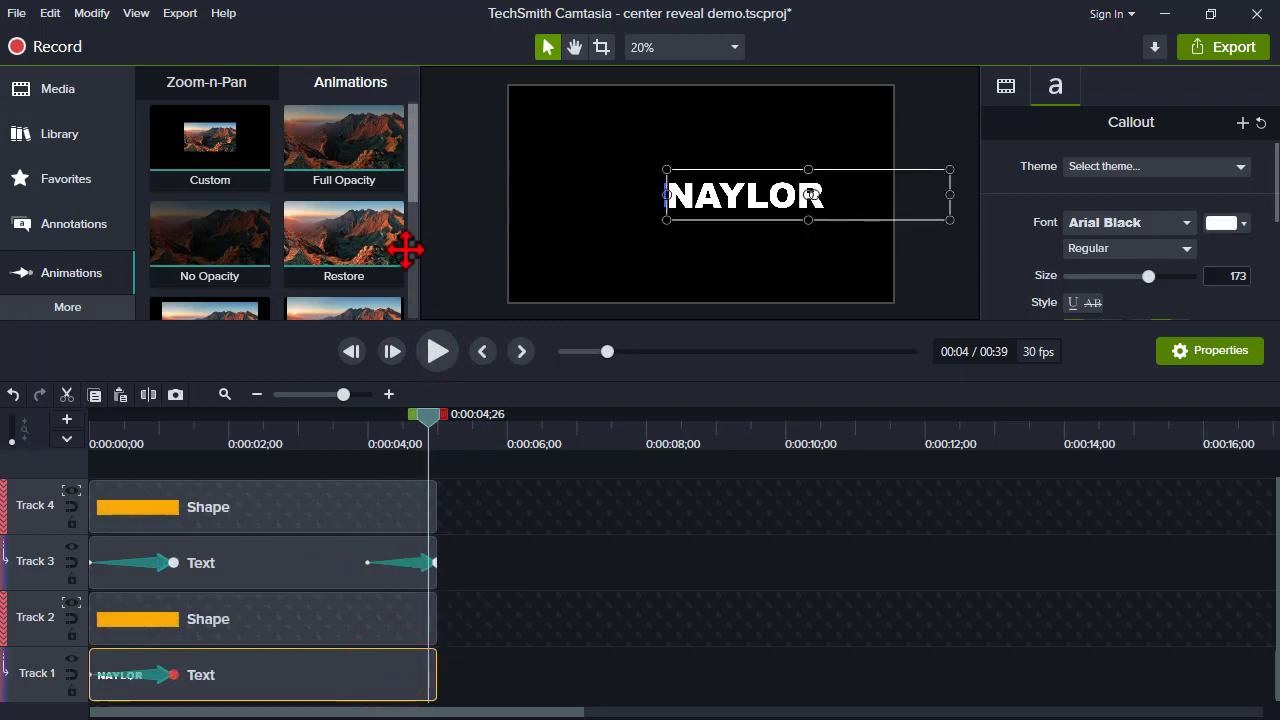
pyautogui.rightClick(362, 240)
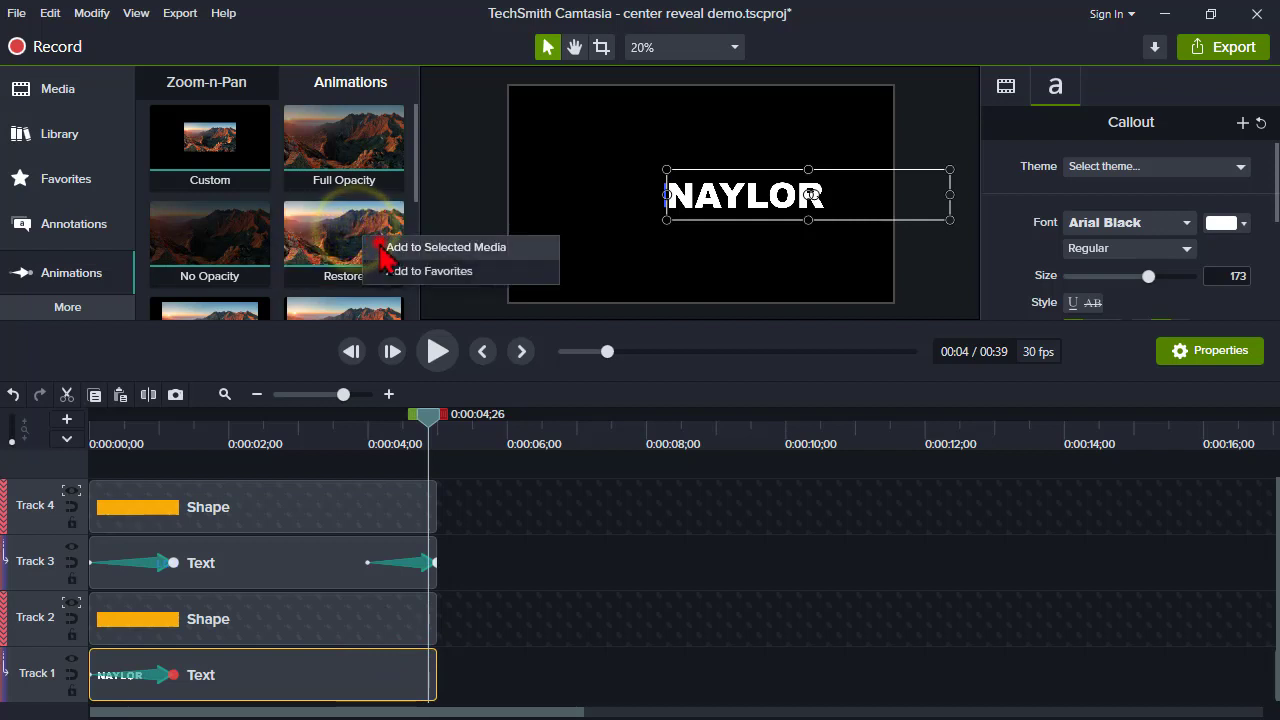
pyautogui.click(398, 247)
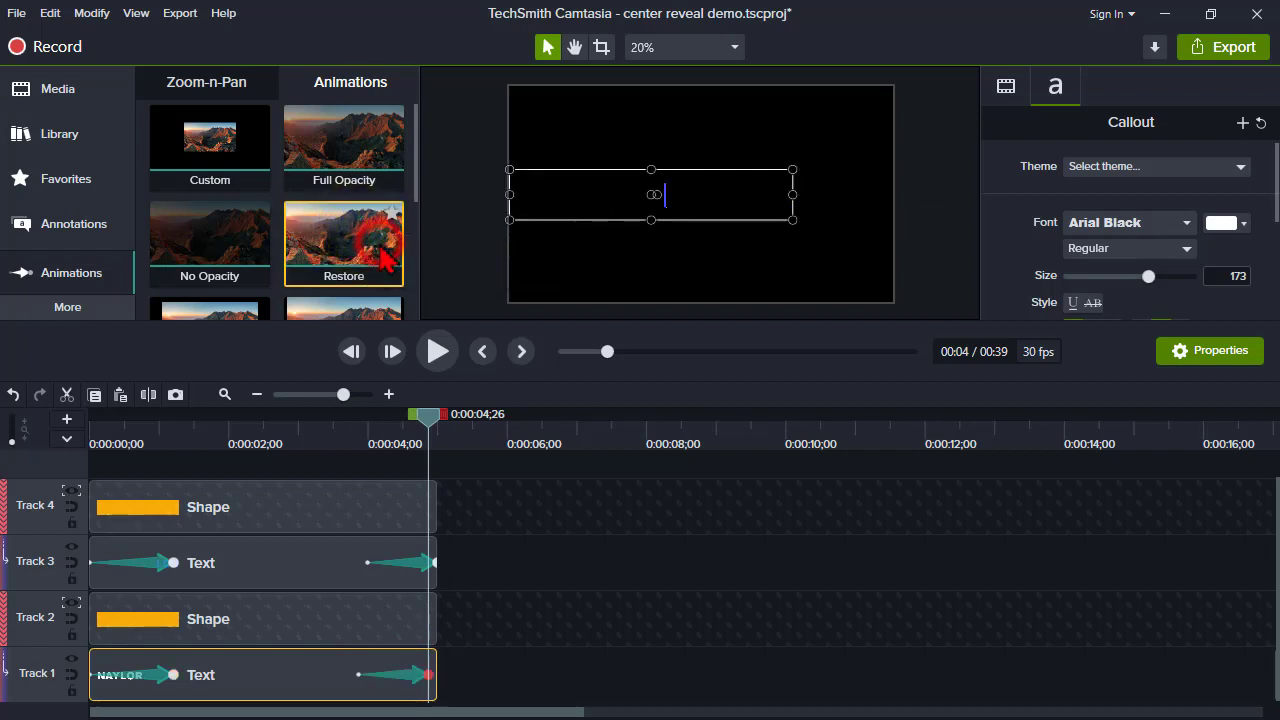
pyautogui.click(432, 677)
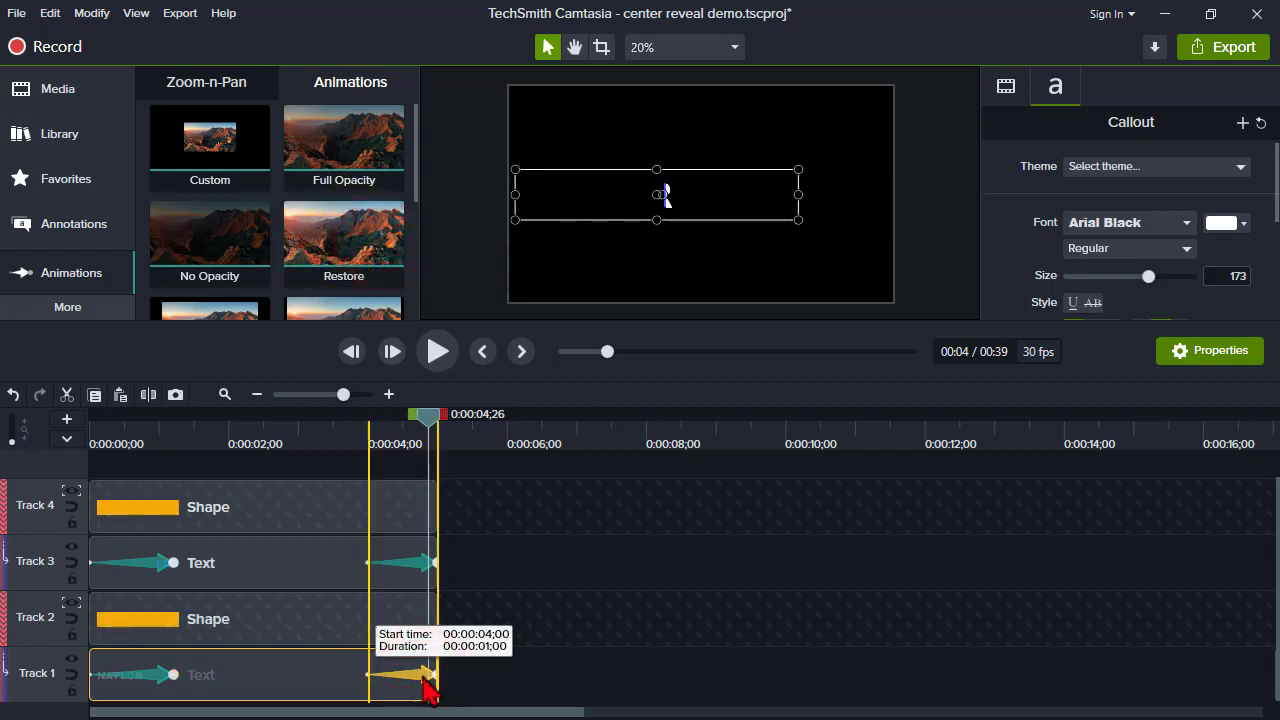
pyautogui.click(437, 351)
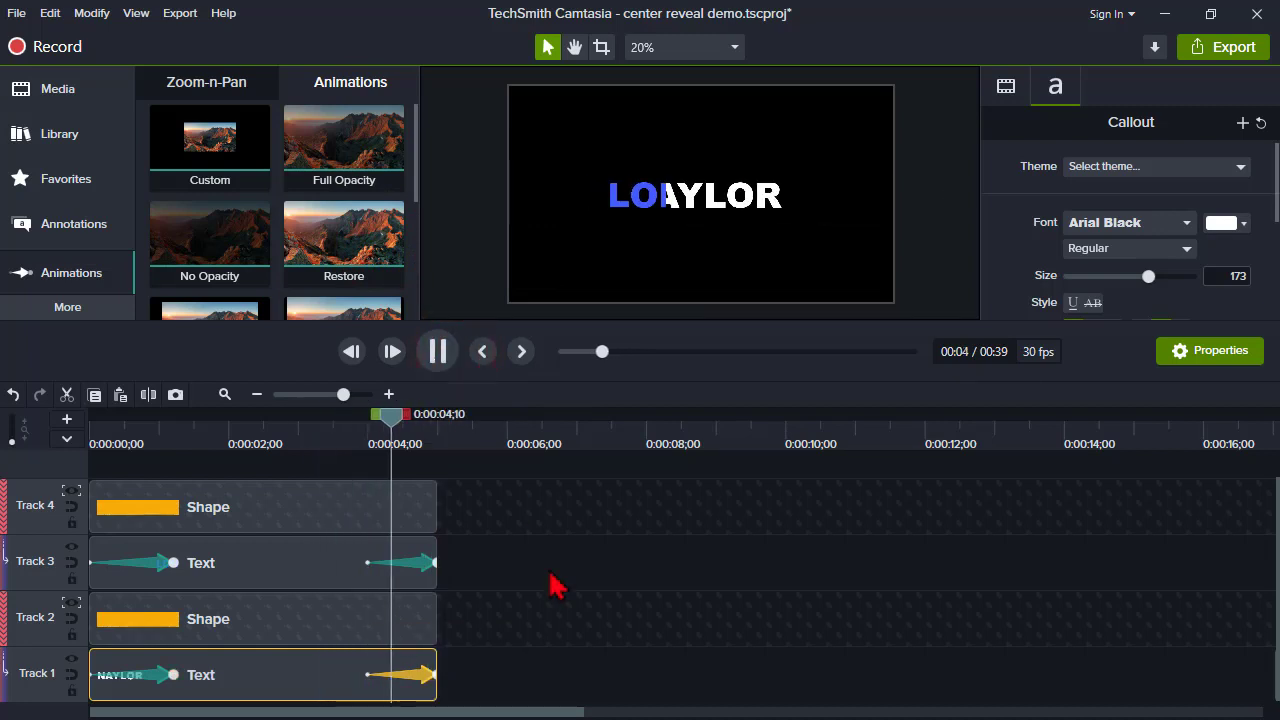
pyautogui.click(437, 351)
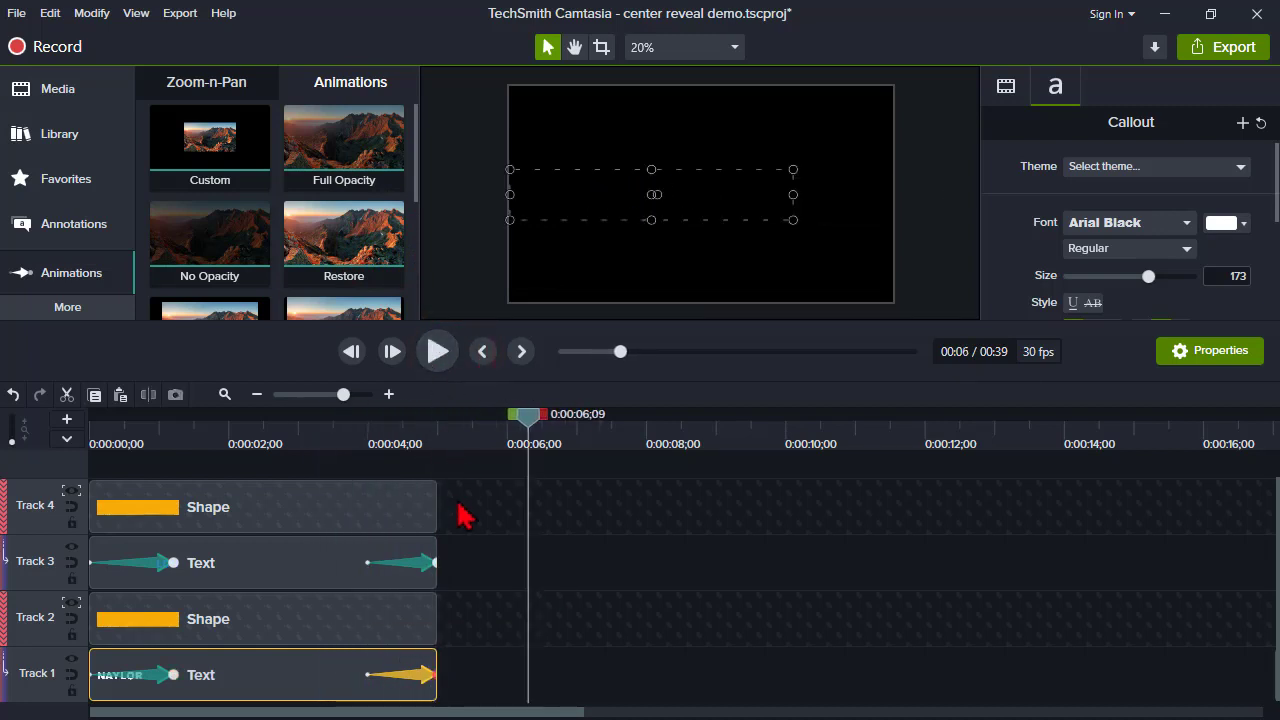
# Group the Track 4 rectangle with the Track 3 text, set Track 4's matte mode to None, and check the group's contents
pyautogui.click(477, 567)
pyautogui.moveTo(449, 568); pyautogui.dragTo(376, 520)
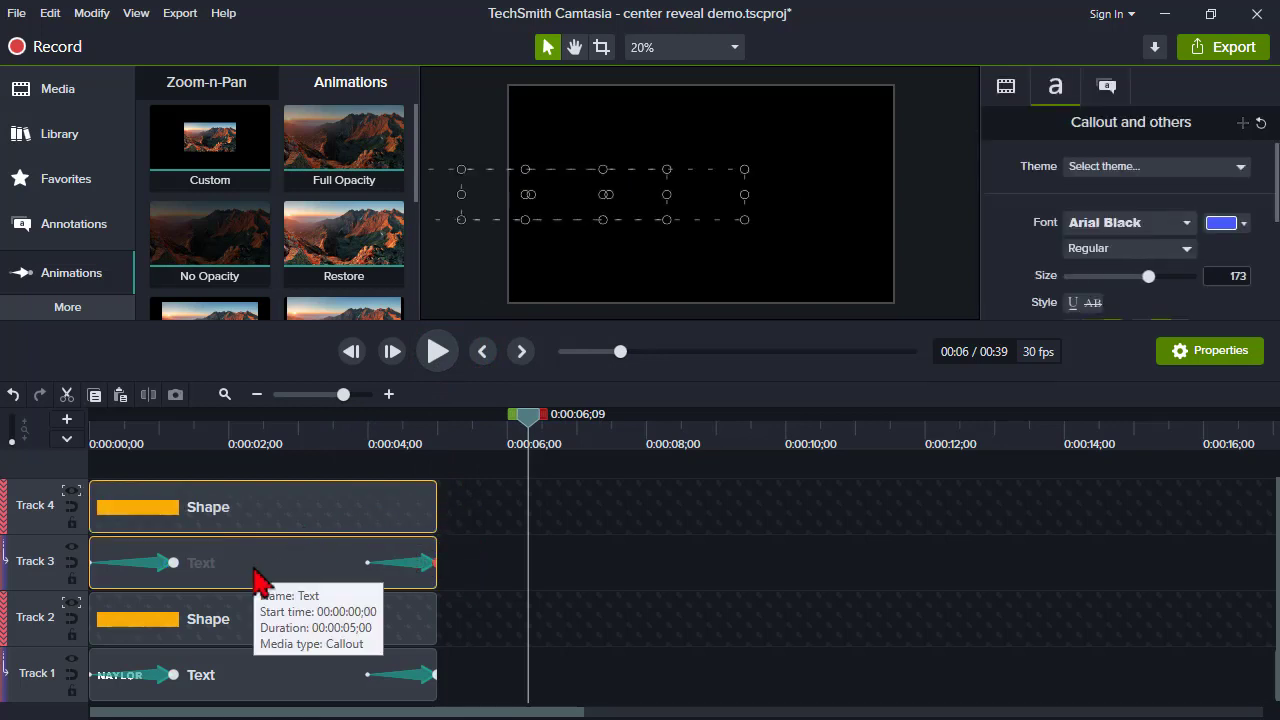
pyautogui.rightClick(268, 522)
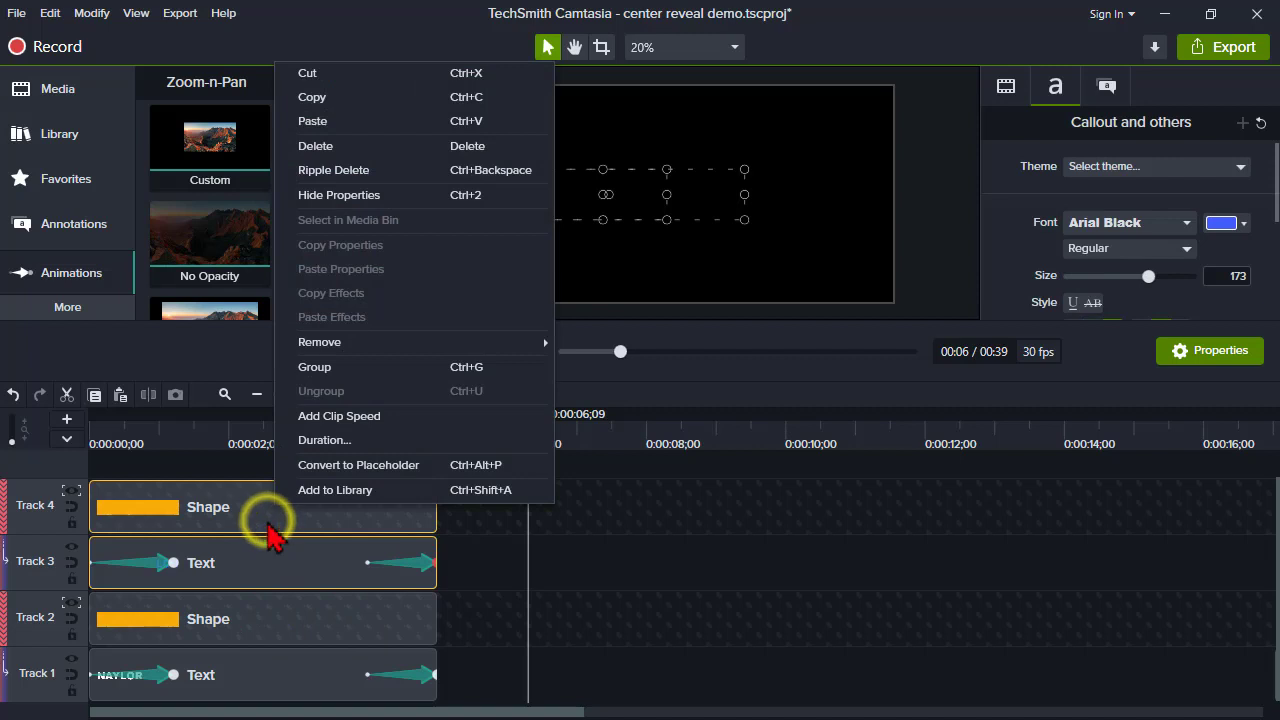
pyautogui.click(332, 370)
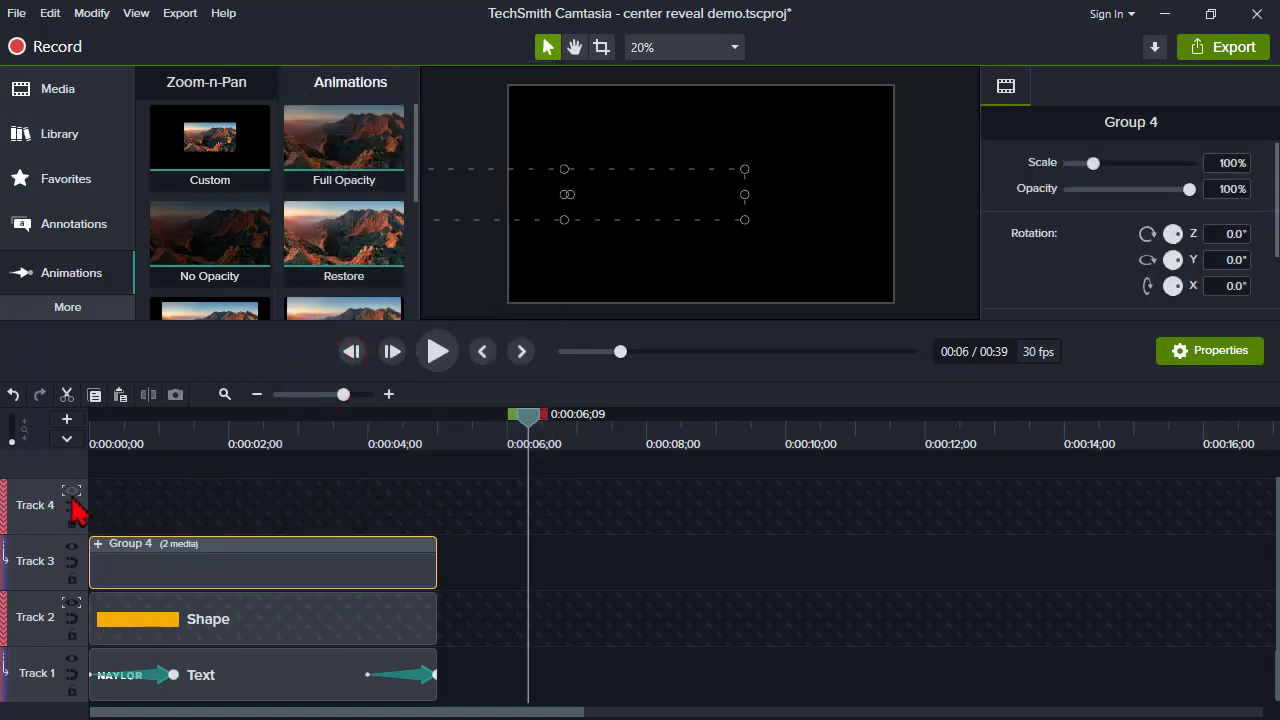
pyautogui.click(72, 496)
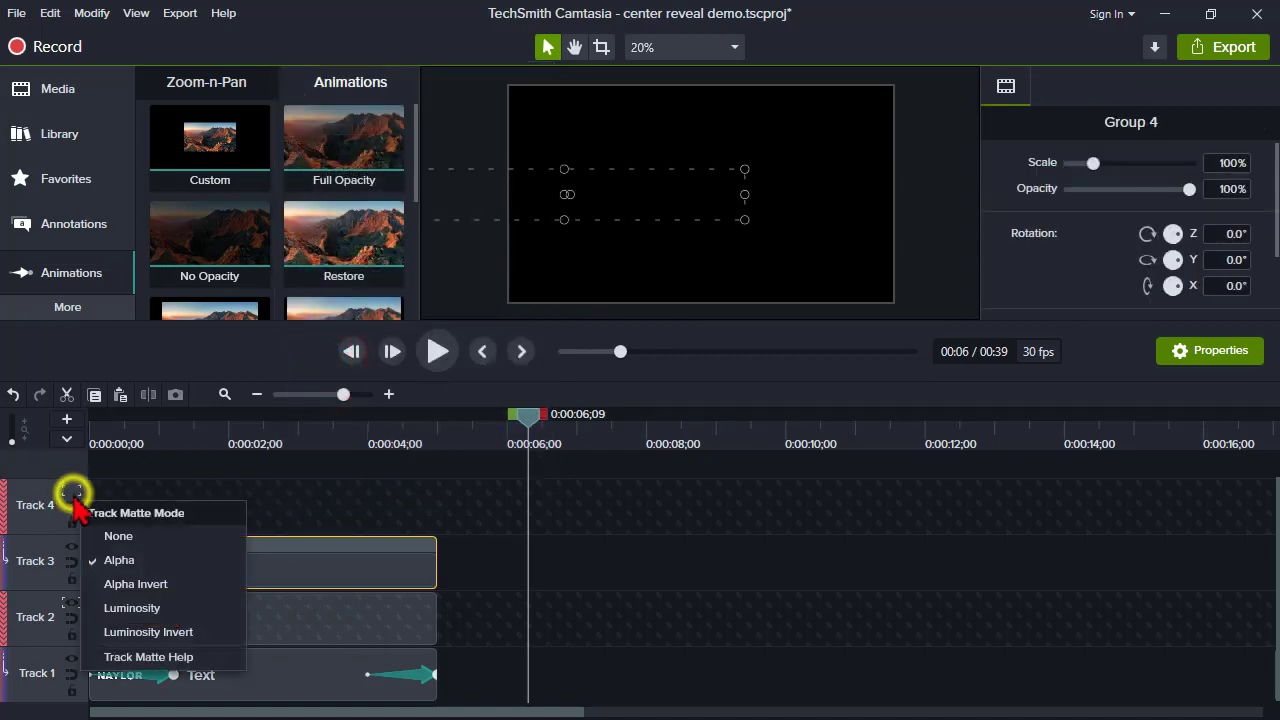
pyautogui.click(133, 533)
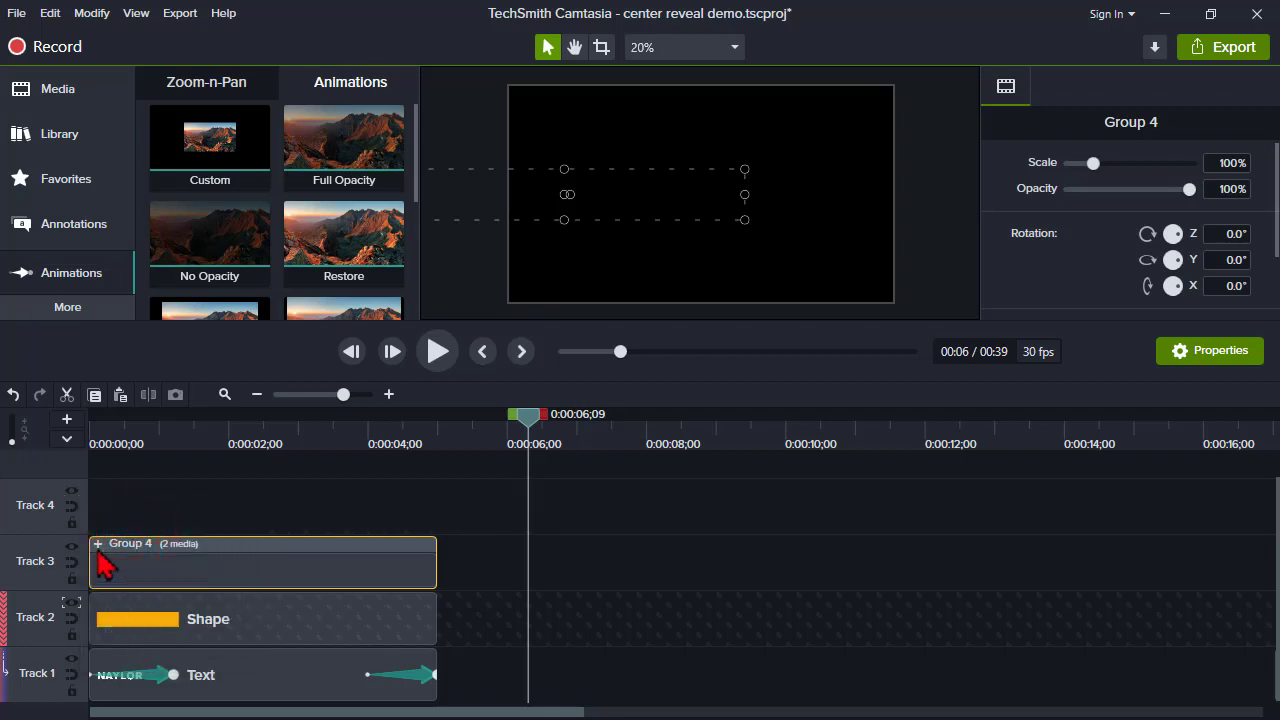
pyautogui.click(100, 547)
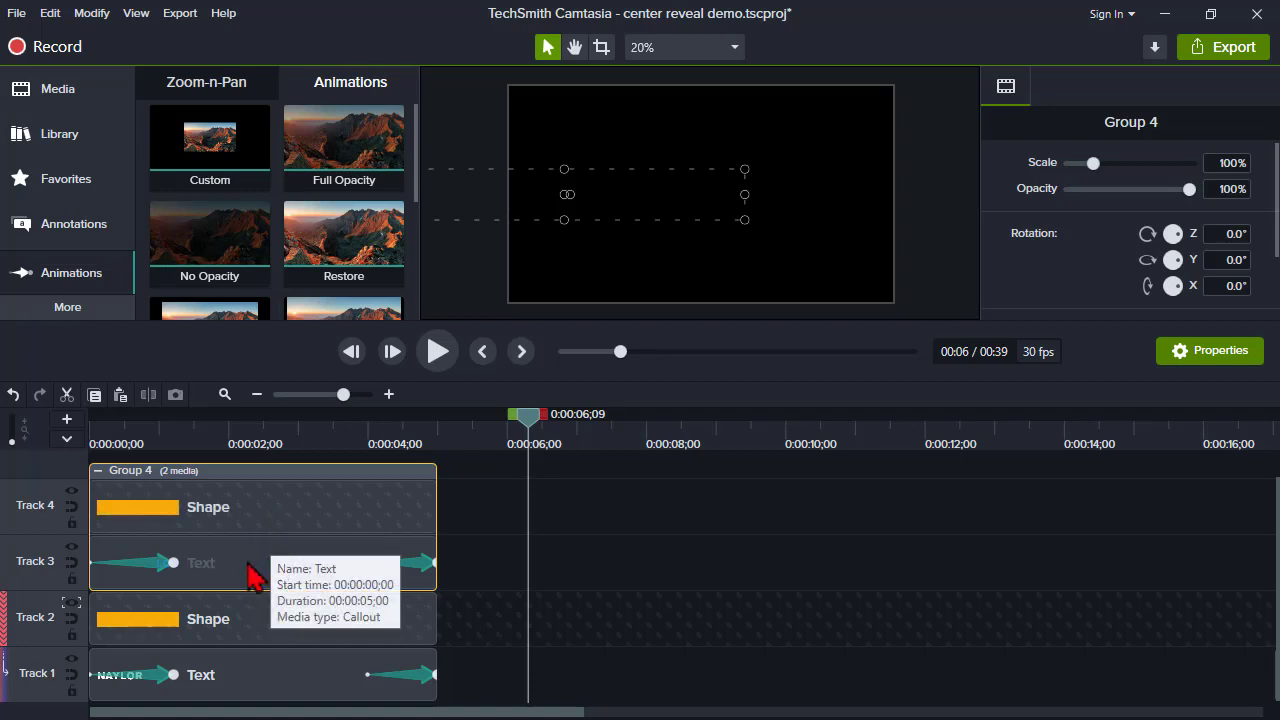
pyautogui.click(99, 472)
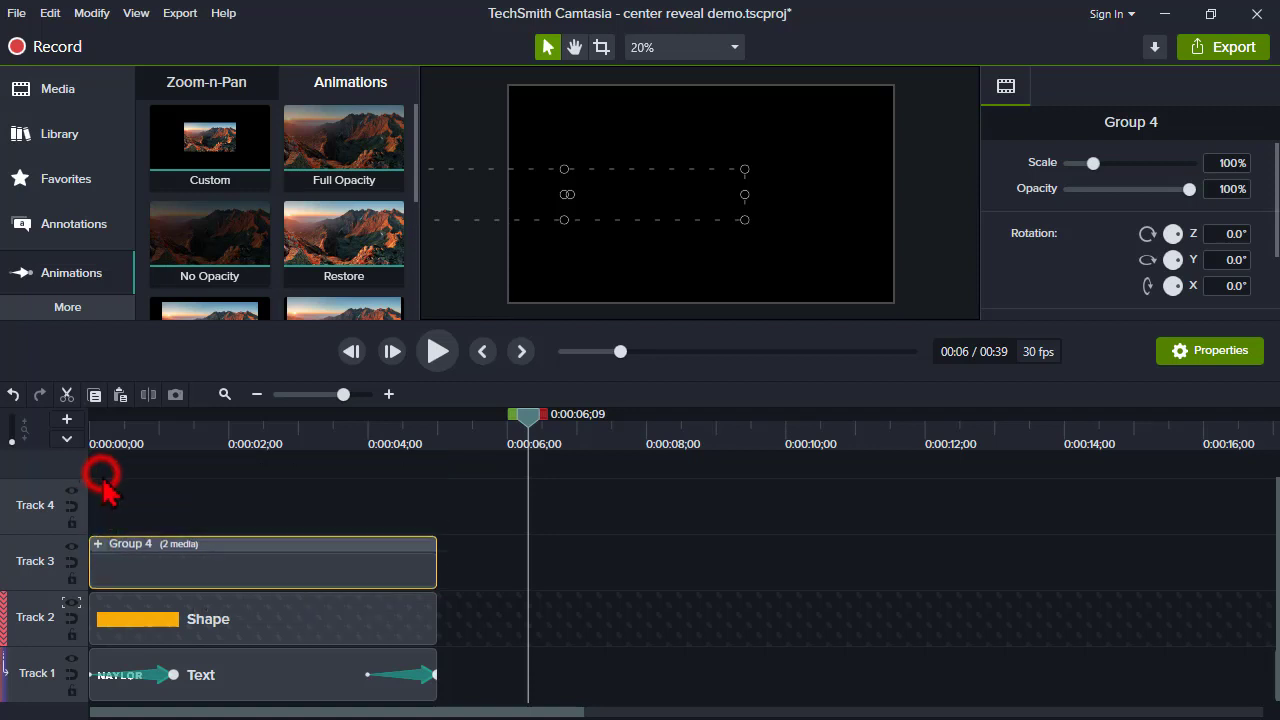
# Group the Track 2 rectangle with the Track 1 text and set Track 2's matte mode to None
pyautogui.moveTo(480, 675); pyautogui.dragTo(392, 637)
pyautogui.rightClick(287, 648)
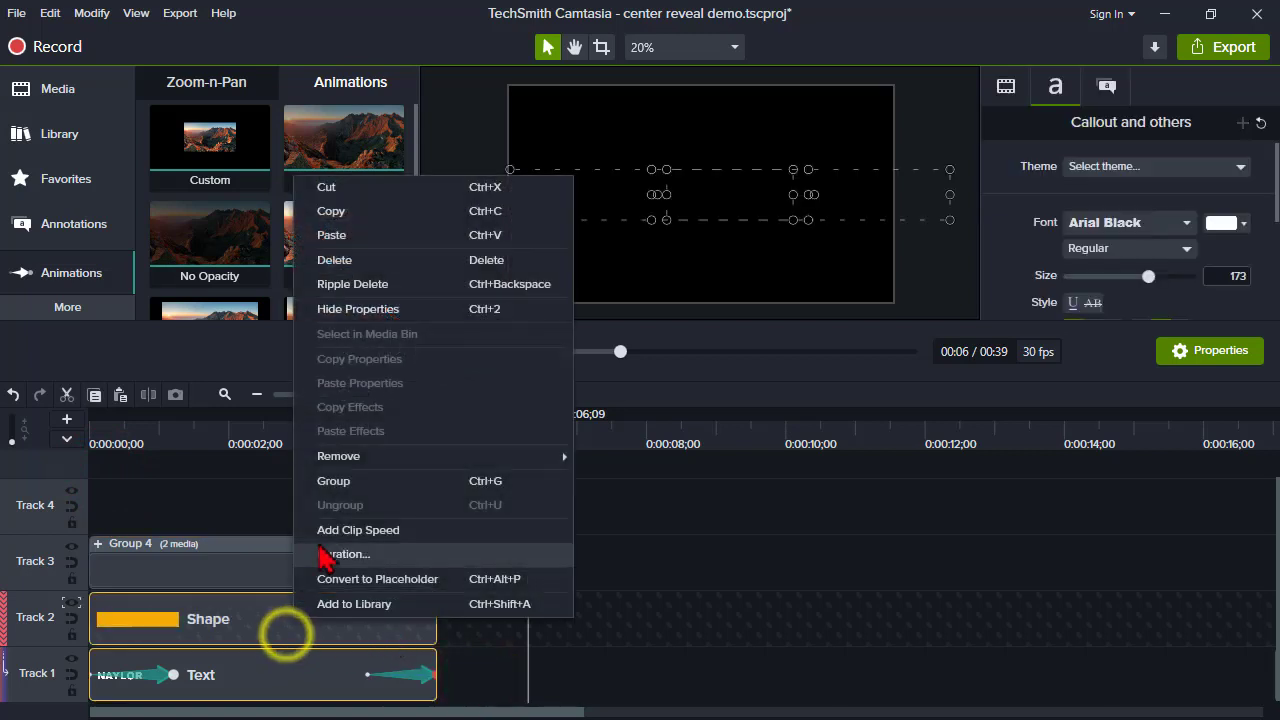
pyautogui.click(330, 480)
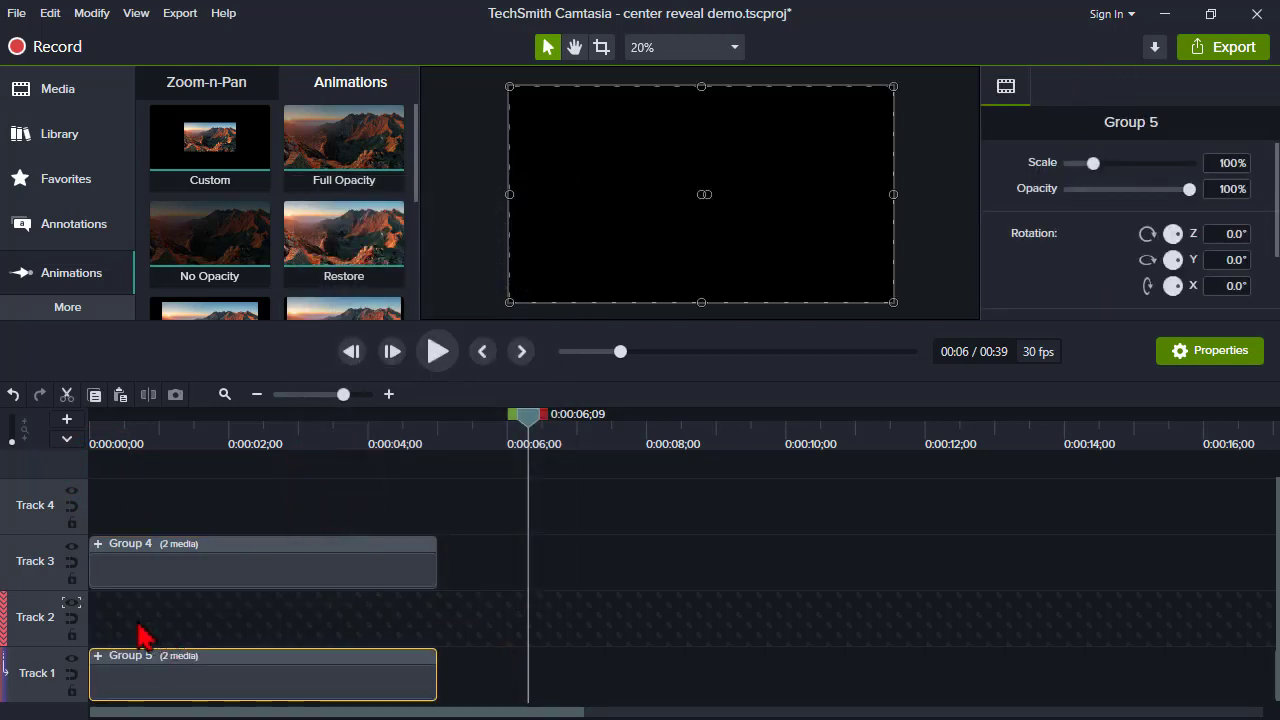
pyautogui.click(71, 604)
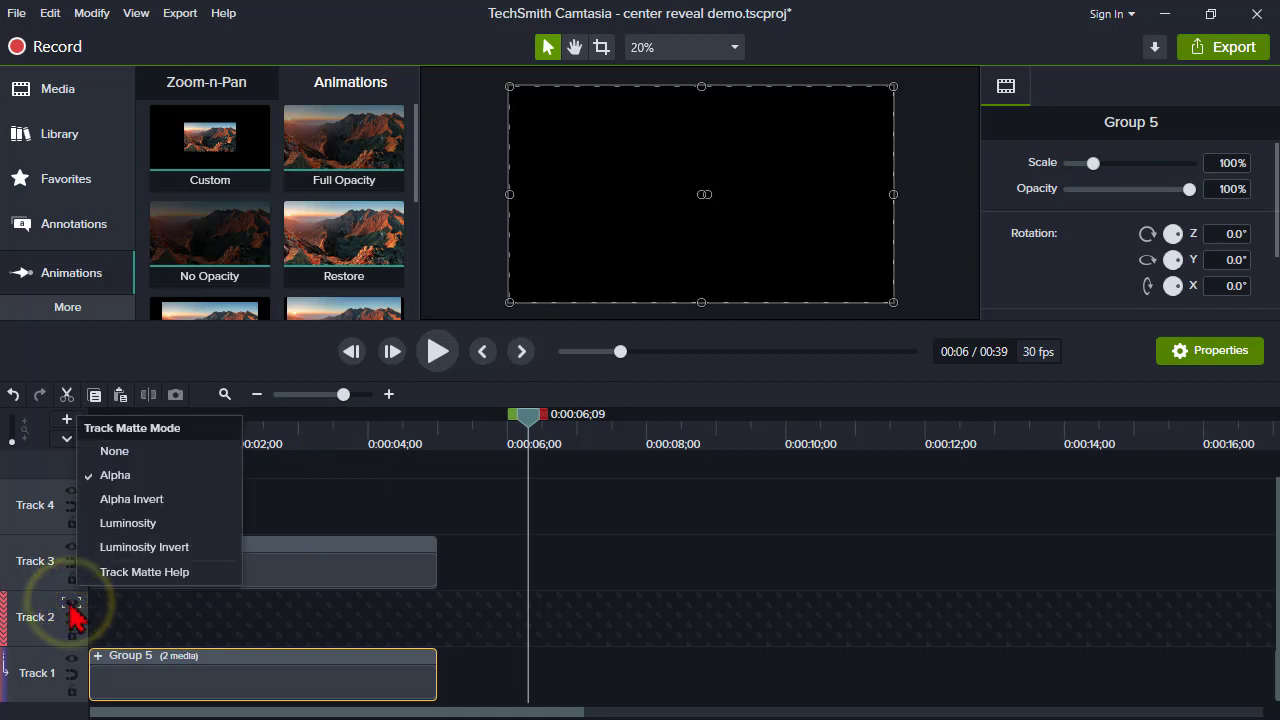
pyautogui.click(116, 451)
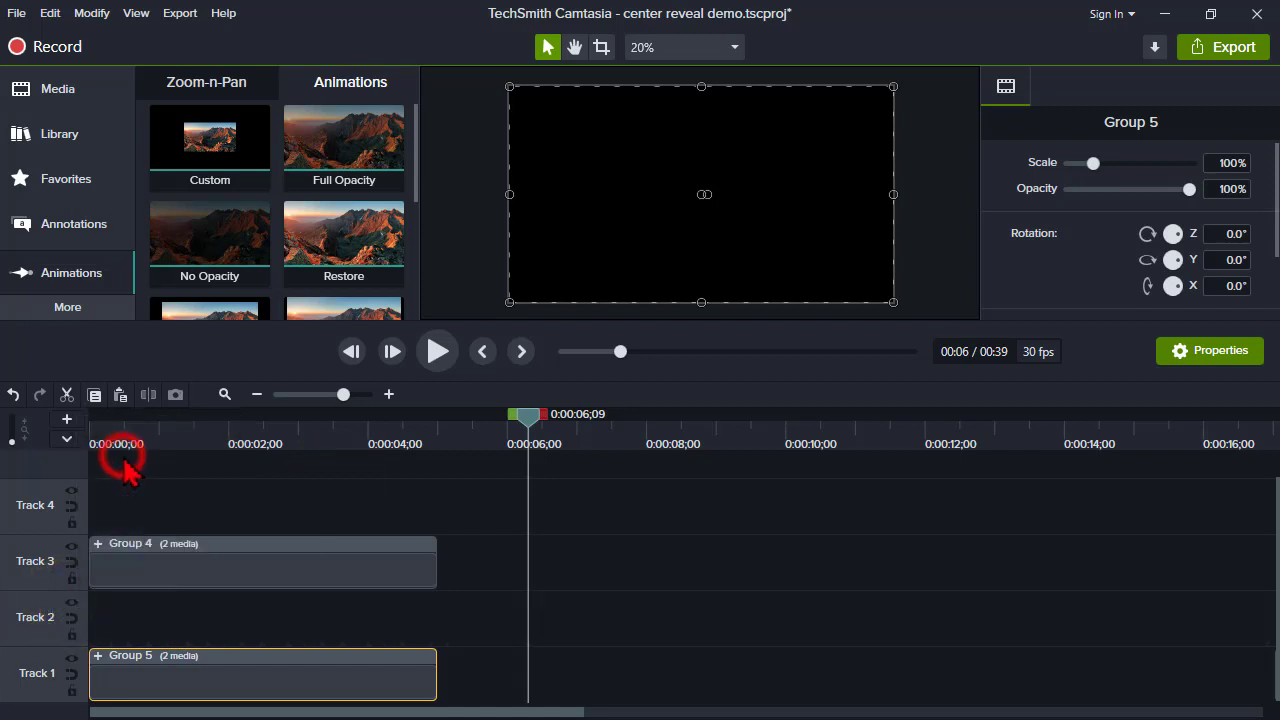
# Move the first-name group from Track 3 down to Track 2 and play the animation from the beginning
pyautogui.click(155, 570)
pyautogui.moveTo(160, 610); pyautogui.dragTo(158, 643)
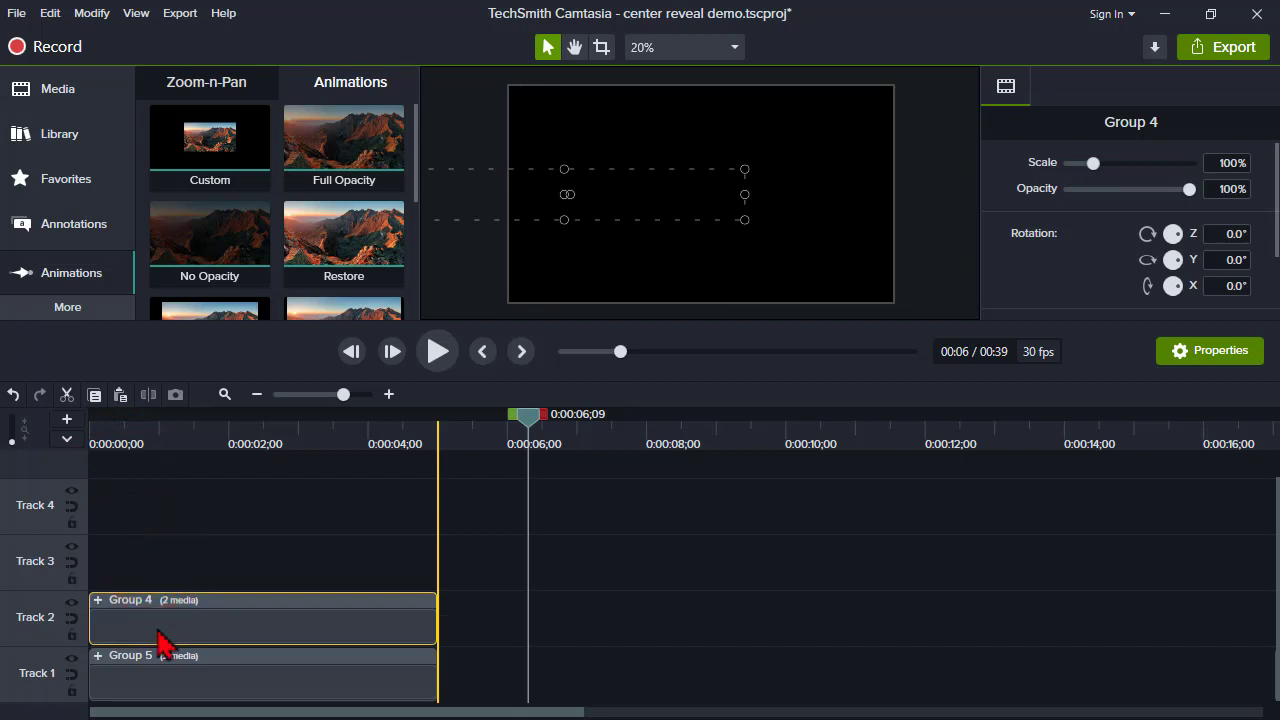
pyautogui.moveTo(130, 445)
pyautogui.mouseDown()
pyautogui.moveTo(128, 423)
pyautogui.moveTo(114, 434)
pyautogui.mouseUp()
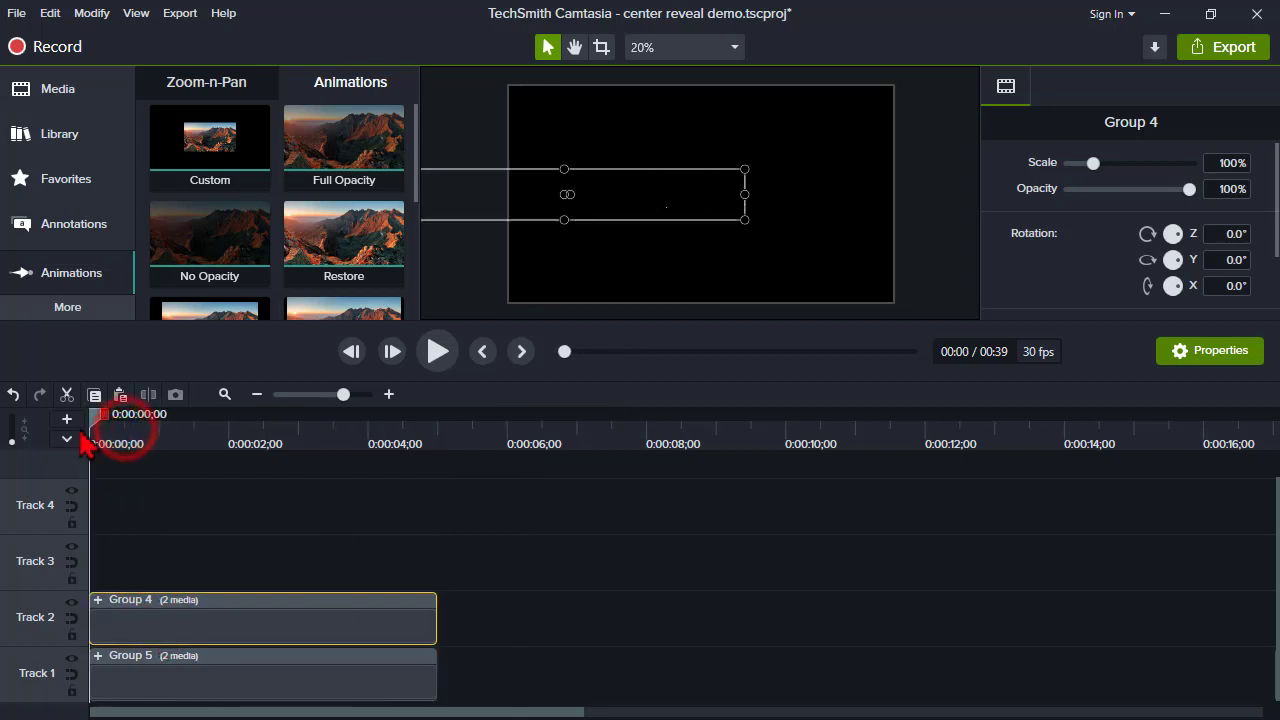
pyautogui.click(440, 352)
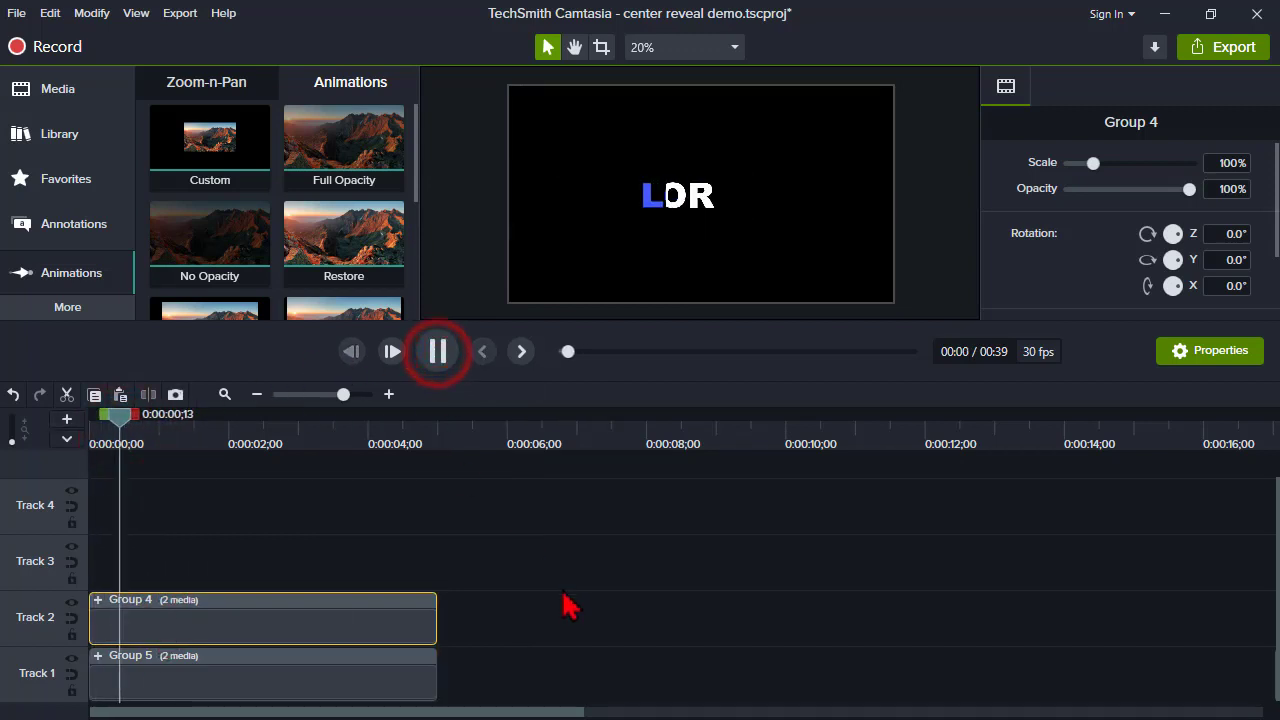
# At 0:00:01;18, select both groups and try moving them together on the canvas
pyautogui.click(170, 432)
pyautogui.click(197, 432)
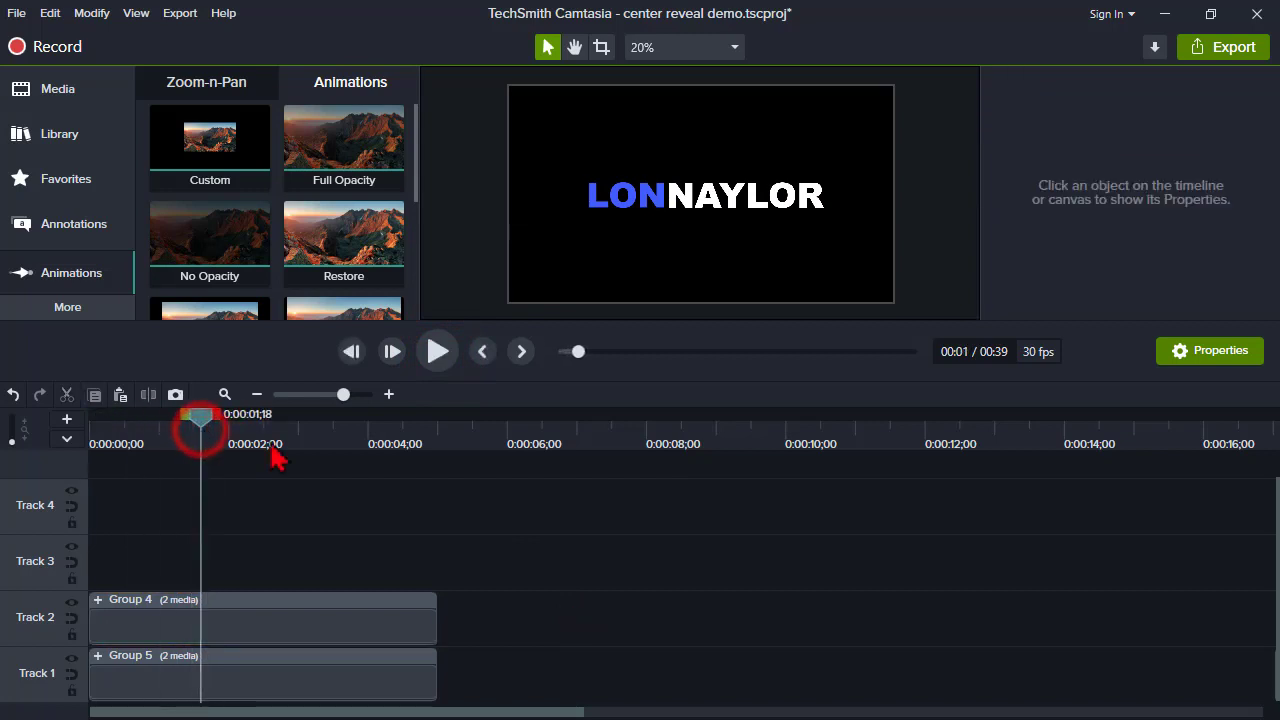
pyautogui.moveTo(503, 668); pyautogui.dragTo(366, 634)
pyautogui.moveTo(532, 219)
pyautogui.mouseDown()
pyautogui.moveTo(560, 246)
pyautogui.moveTo(600, 243)
pyautogui.moveTo(537, 240)
pyautogui.moveTo(541, 213)
pyautogui.mouseUp()
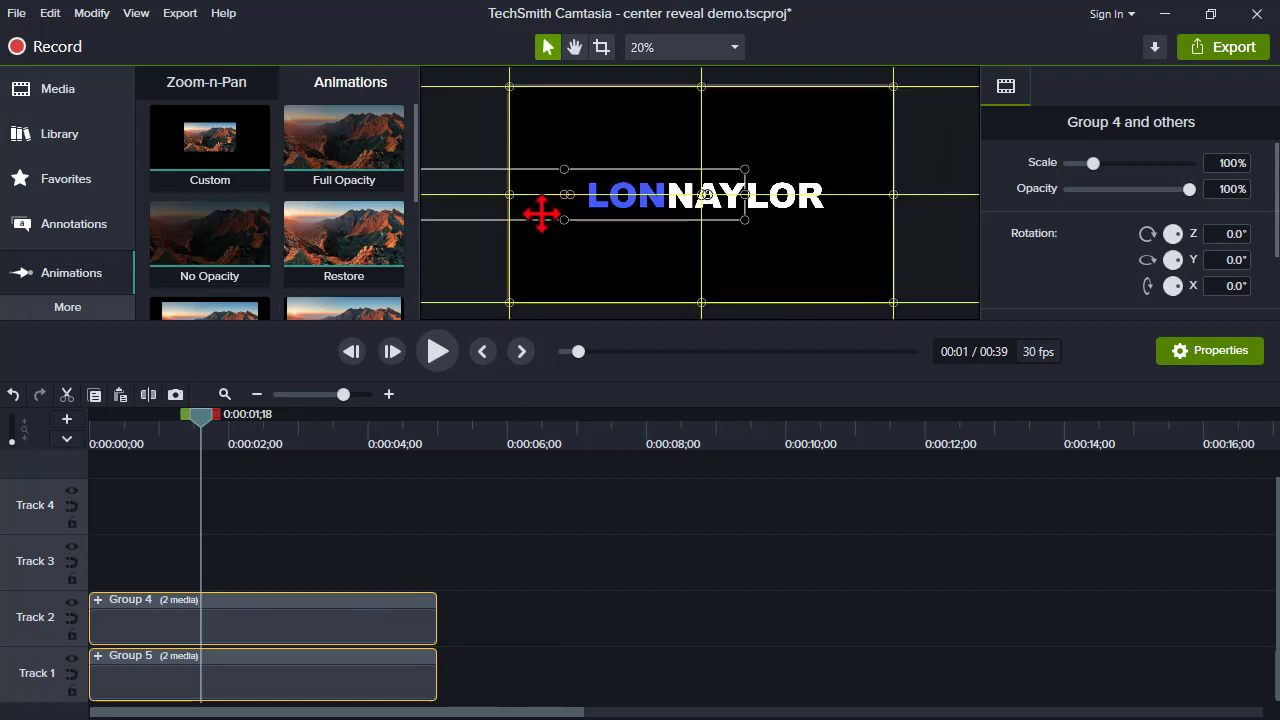
pyautogui.click(279, 537)
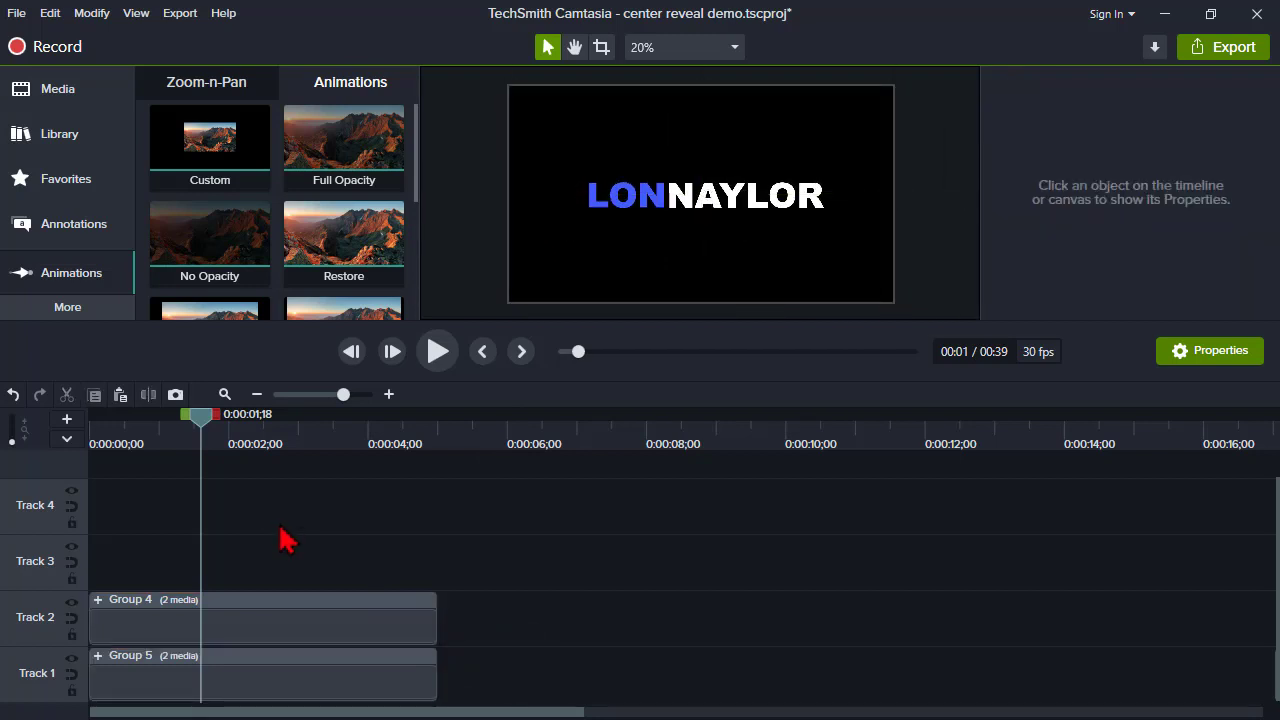
# Raise the first-name group on the canvas until it sits slightly higher than the last name, and replay the animation from the start
pyautogui.click(268, 622)
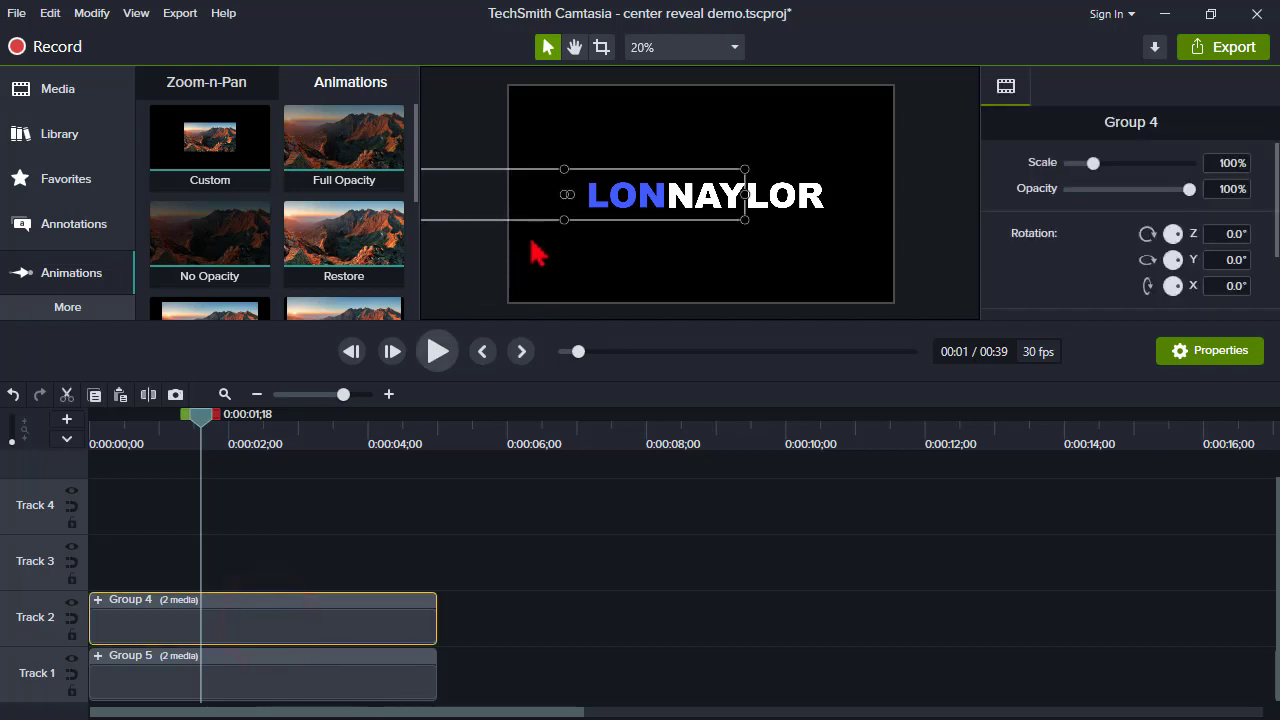
pyautogui.moveTo(609, 190); pyautogui.dragTo(610, 169)
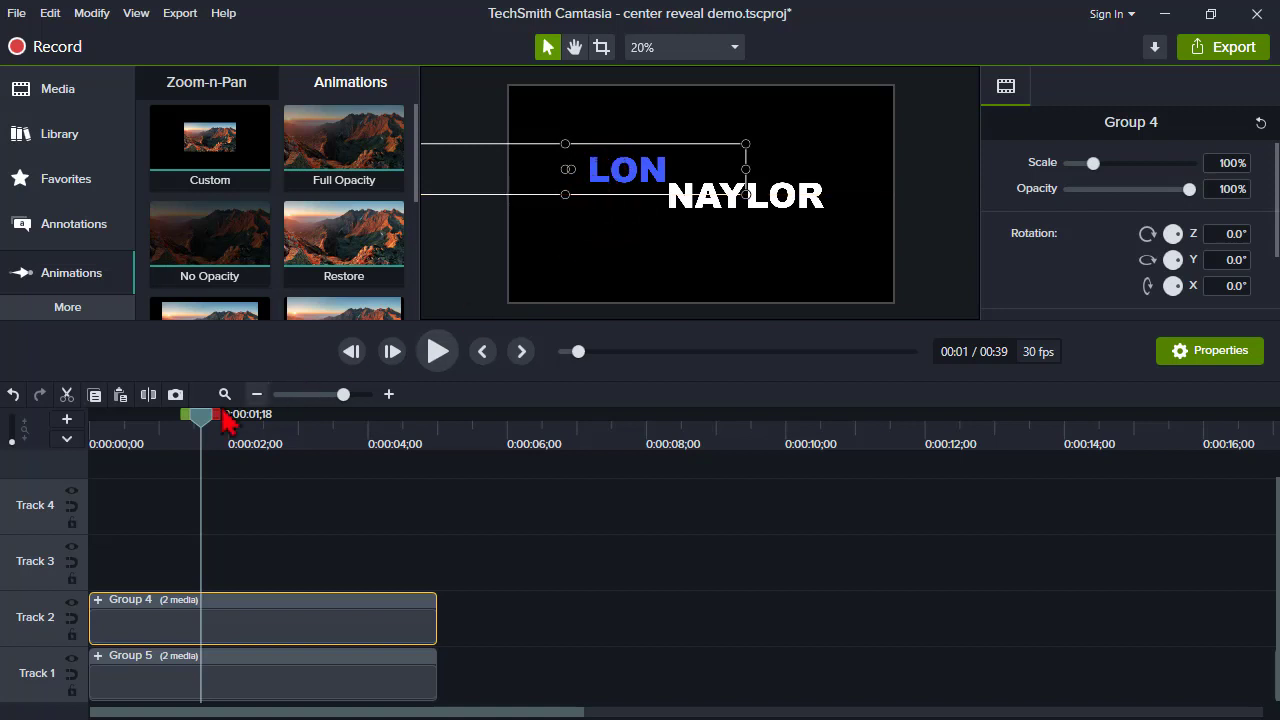
pyautogui.moveTo(148, 448); pyautogui.dragTo(84, 450)
pyautogui.click(426, 366)
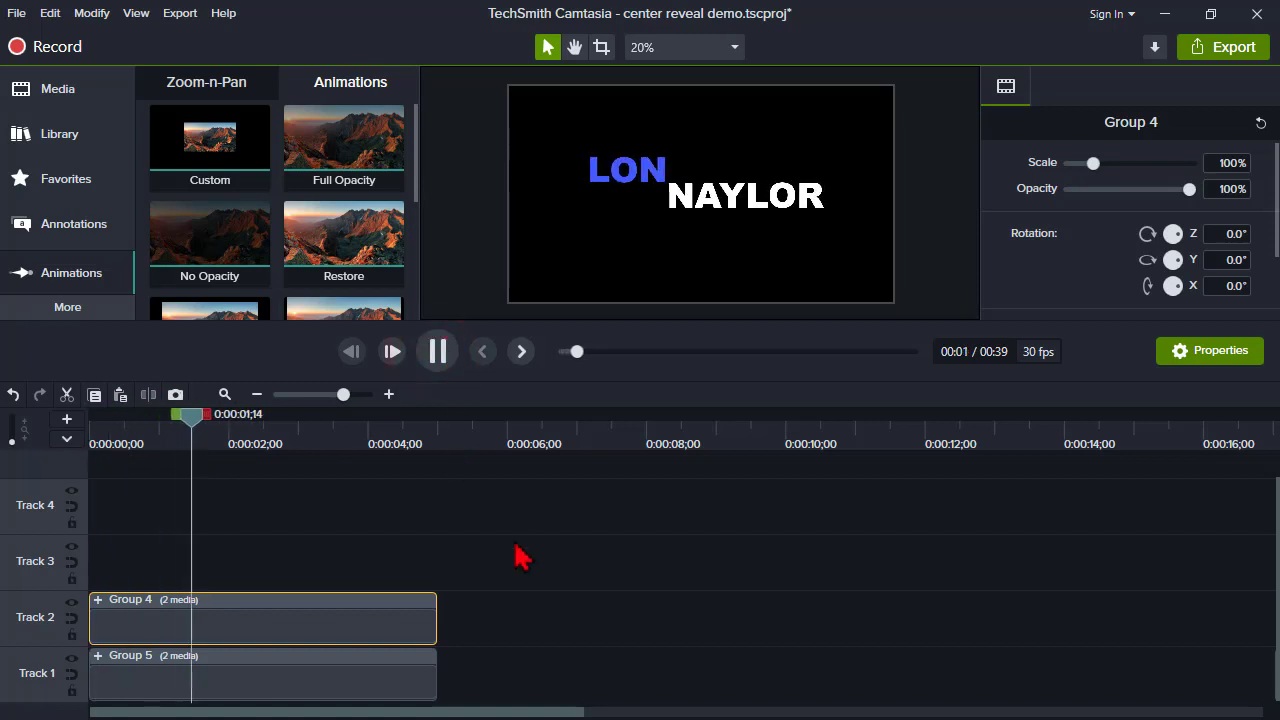